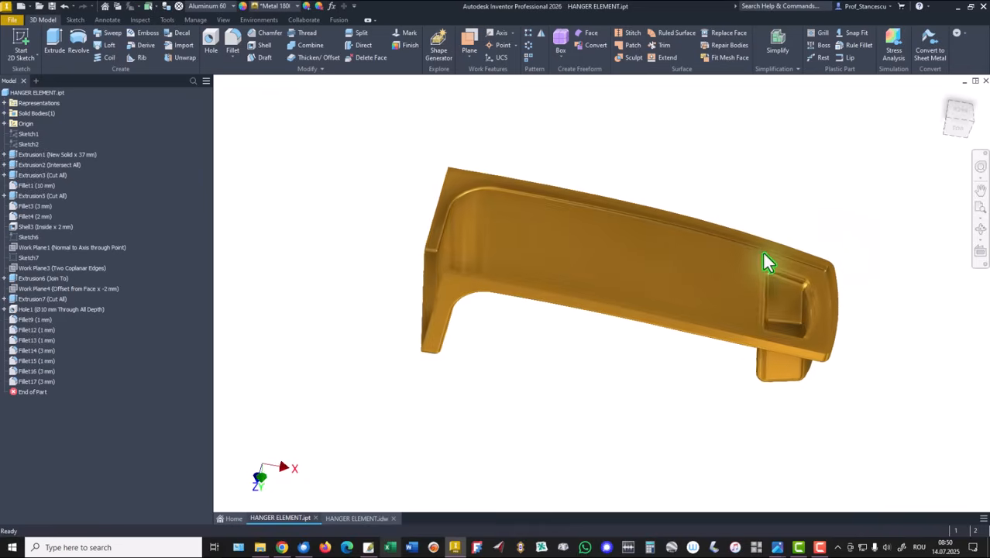
Step: Bring up the HANGER ELEMENT.idw drawing for reference and create a new part file
{"action": "left_click", "coordinate": [358, 519]}
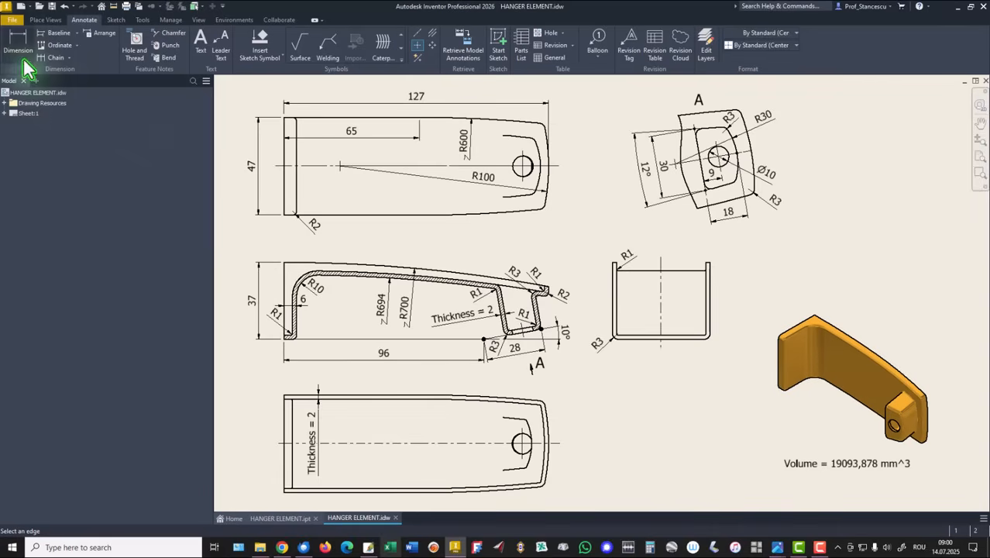
{"action": "left_click", "coordinate": [23, 7]}
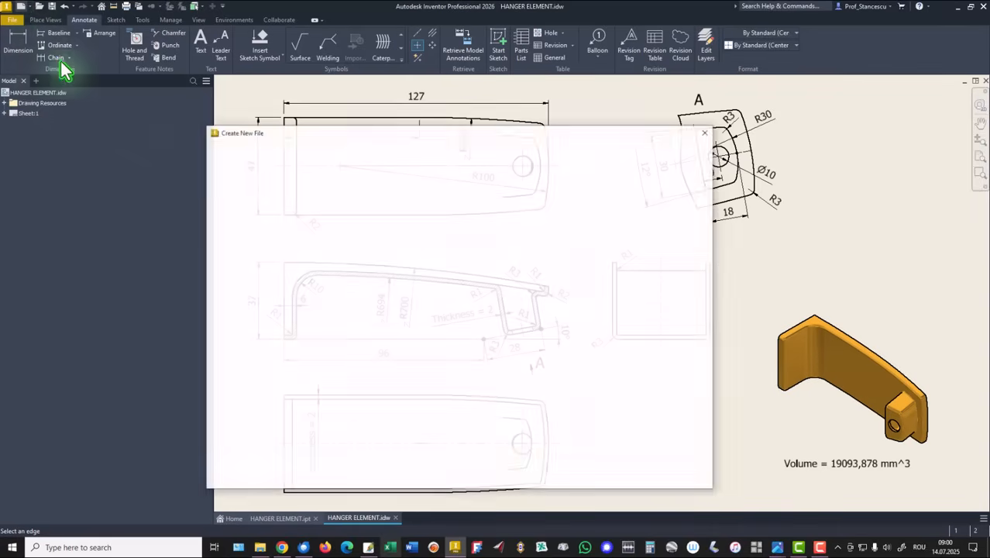
{"action": "key", "text": "Escape"}
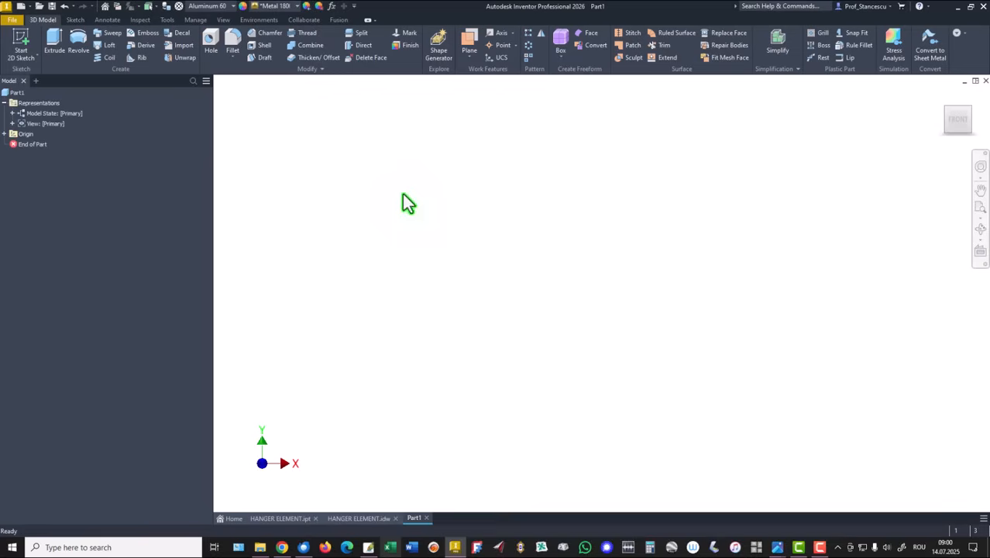
Step: Start a 2D sketch on the front XY plane and draw a 127 mm horizontal line from the origin
{"action": "left_click", "coordinate": [19, 41]}
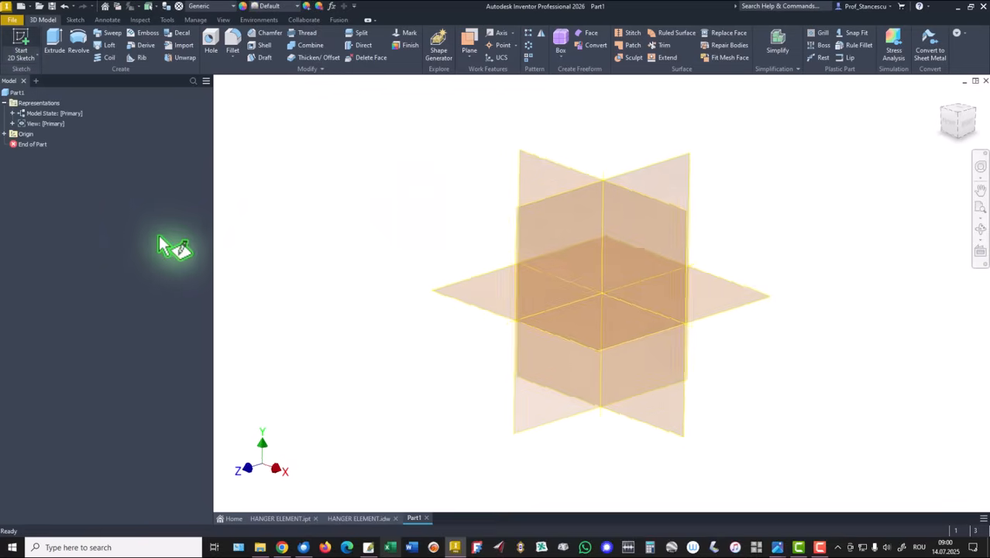
{"action": "left_click", "coordinate": [563, 166]}
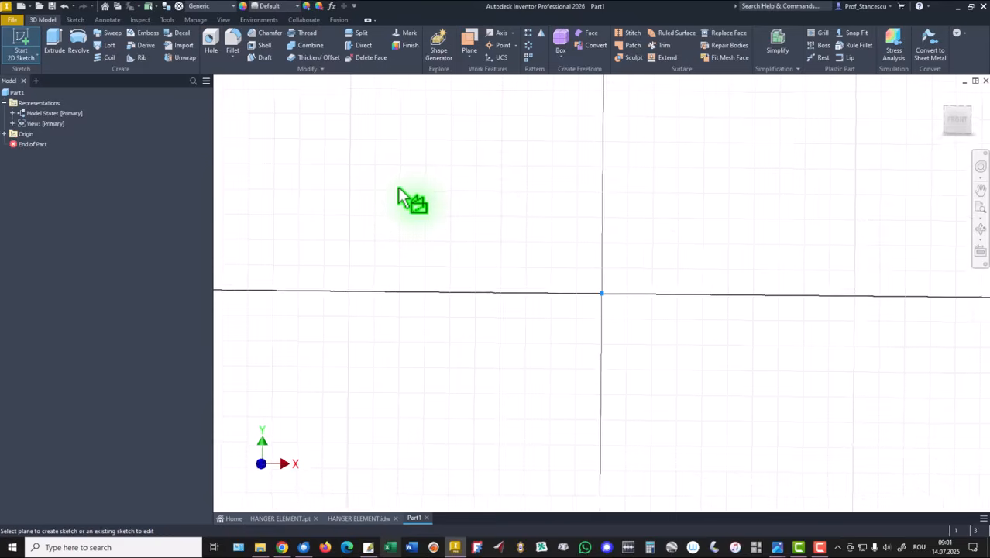
{"action": "left_click", "coordinate": [55, 43]}
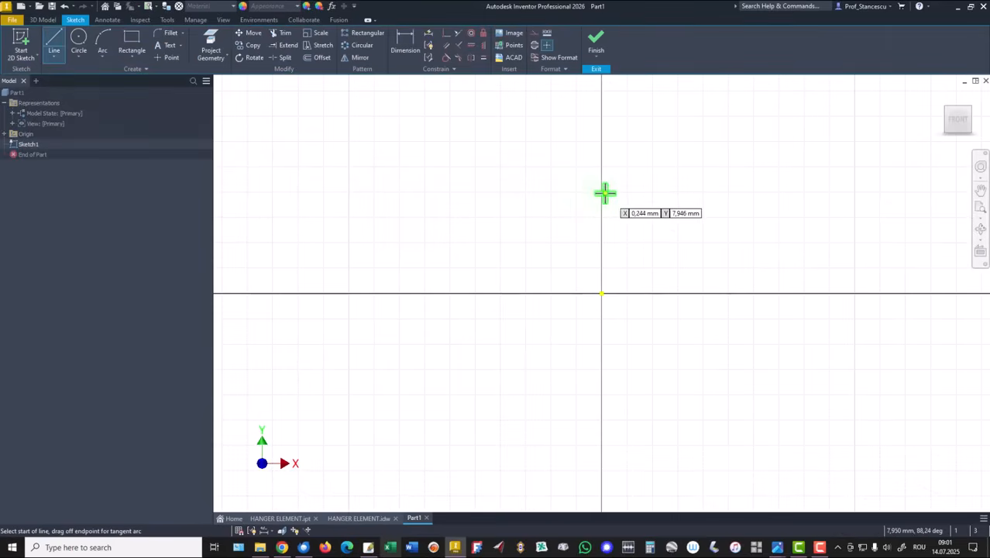
{"action": "left_click", "coordinate": [603, 293]}
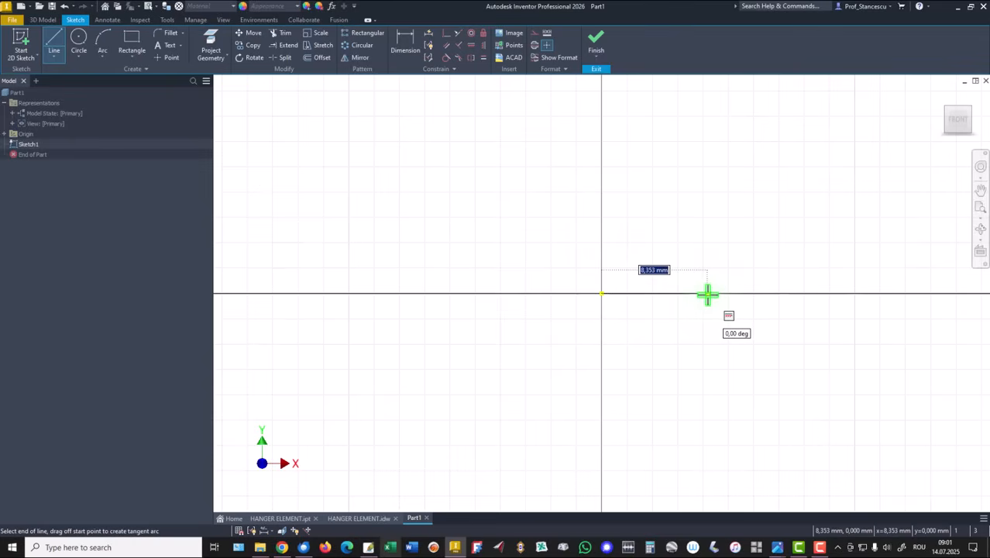
{"action": "type", "text": "127"}
{"action": "key", "text": "Return"}
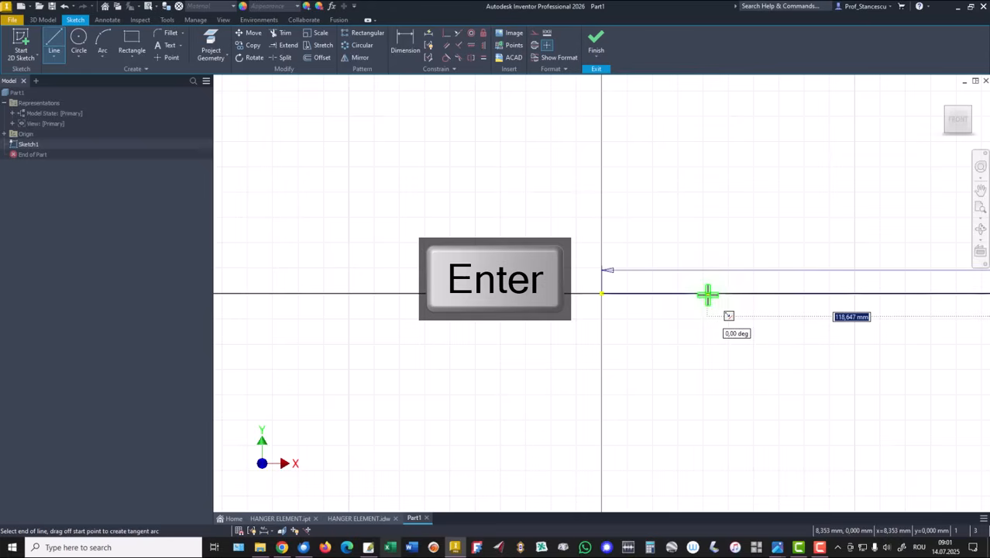
{"action": "right_click", "coordinate": [752, 362]}
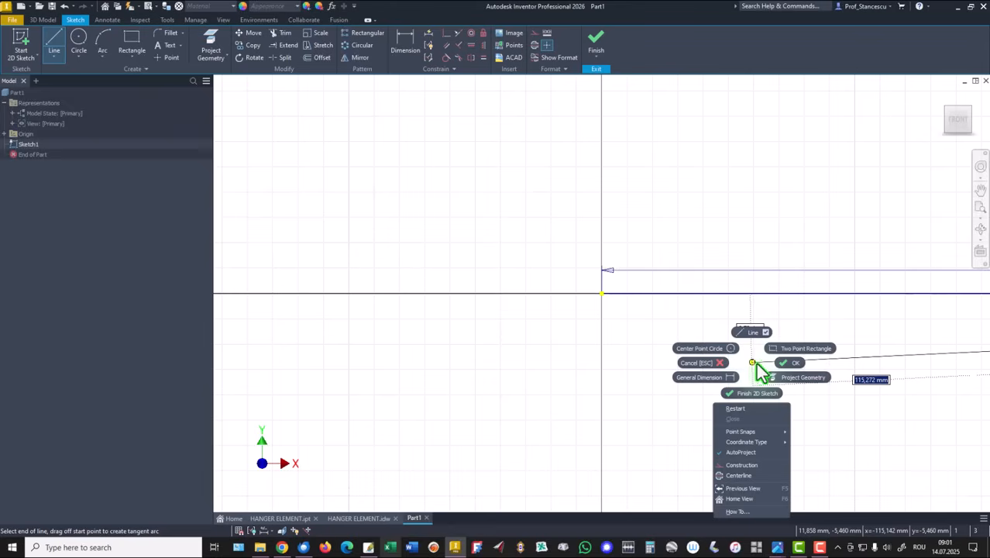
{"action": "left_click", "coordinate": [798, 363]}
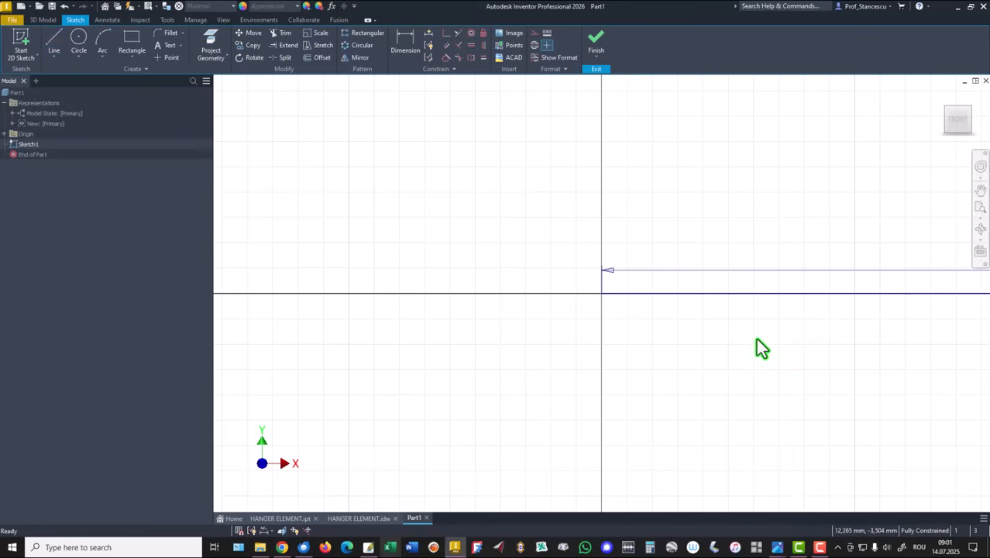
Step: Place the 127 mm dimension higher above the horizontal line and convert the line to construction geometry
{"action": "key", "text": "Home"}
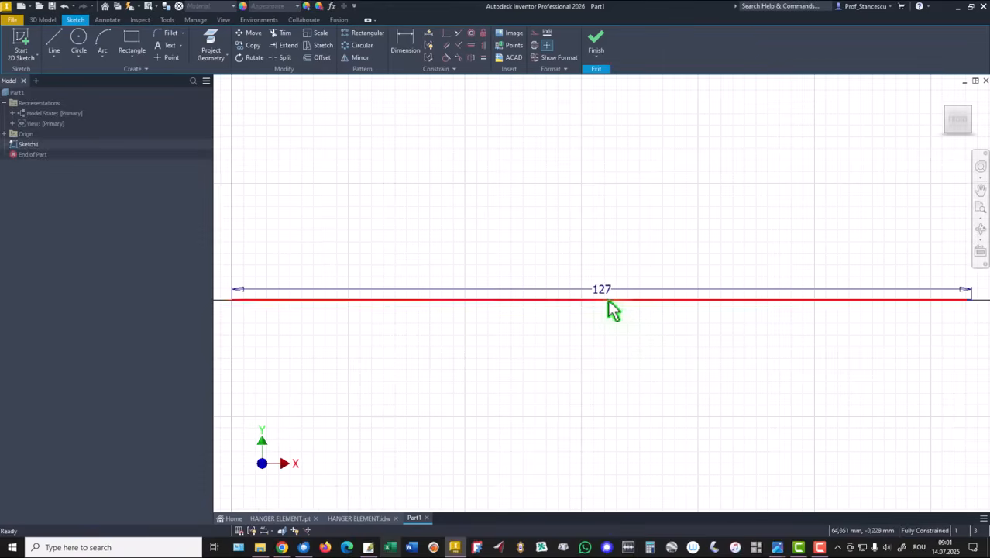
{"action": "left_click_drag", "start_coordinate": [602, 290], "coordinate": [601, 255]}
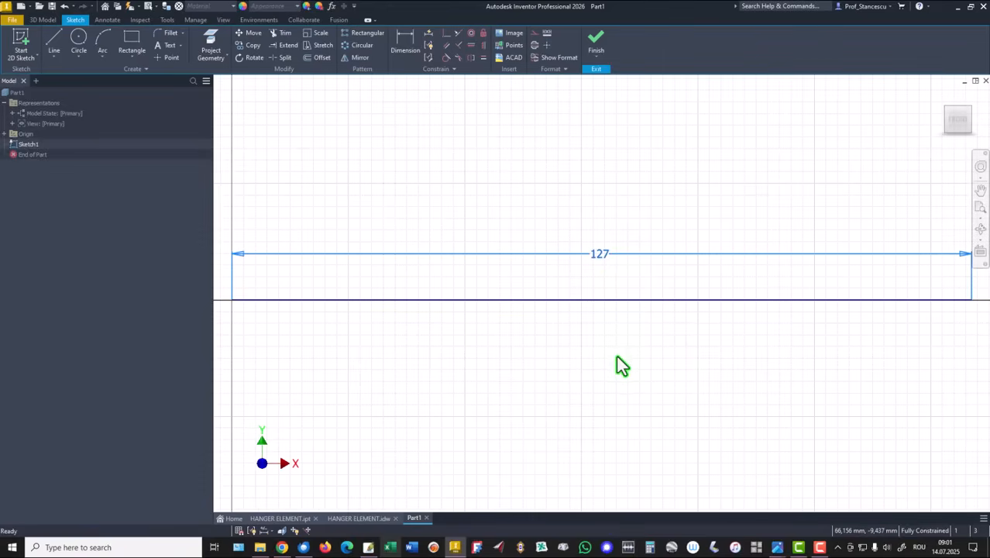
{"action": "left_click_drag", "start_coordinate": [663, 269], "coordinate": [622, 330]}
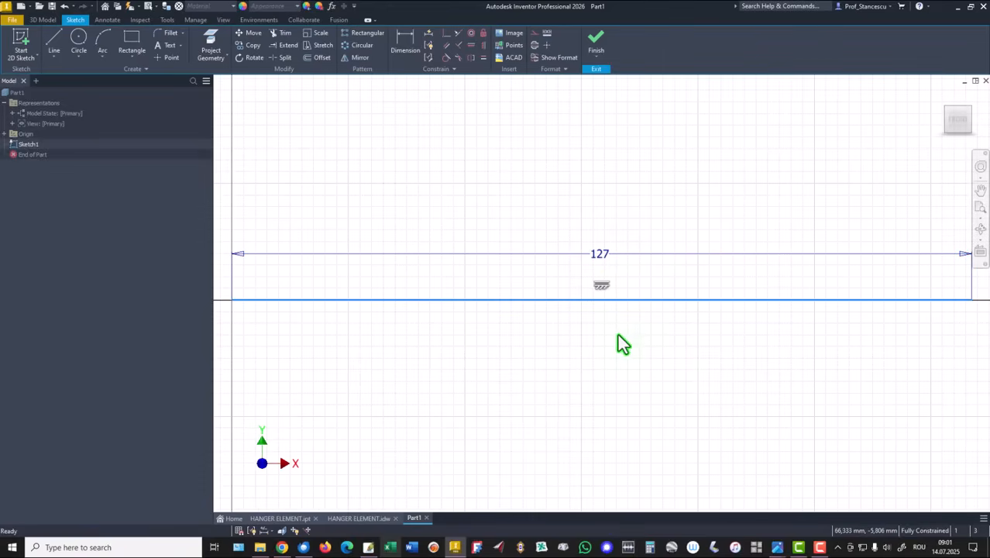
{"action": "right_click", "coordinate": [617, 334]}
{"action": "left_click", "coordinate": [670, 346]}
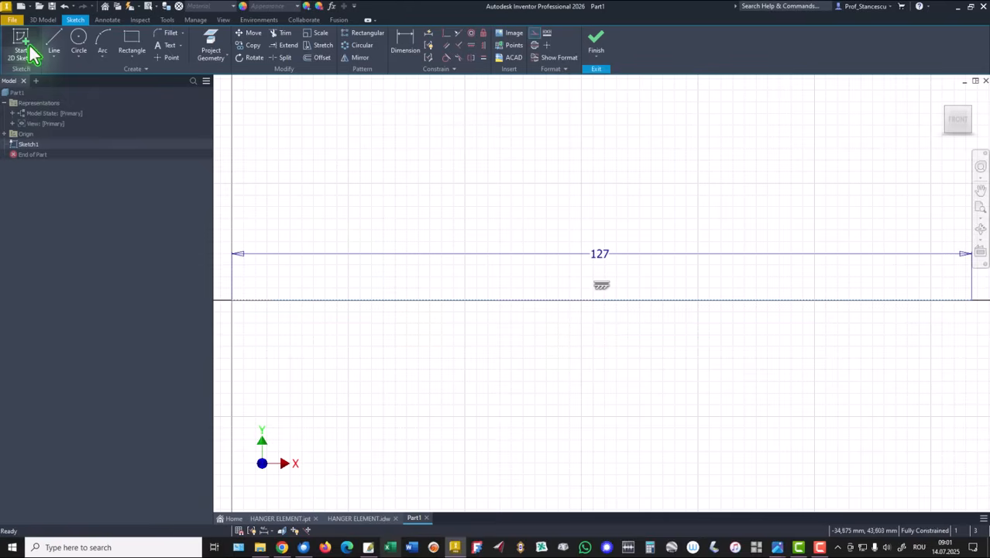
Step: Draw the upper outline: a horizontal line about 63 mm long from the Y axis, a tangent arc to X 127 mm, and a vertical line about 28 mm down
{"action": "left_click", "coordinate": [57, 47]}
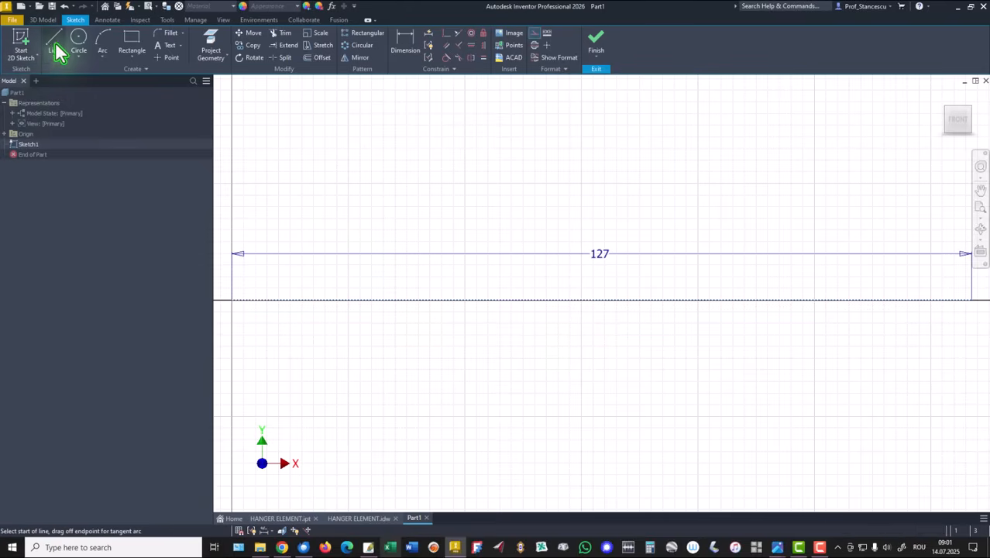
{"action": "left_click", "coordinate": [232, 155]}
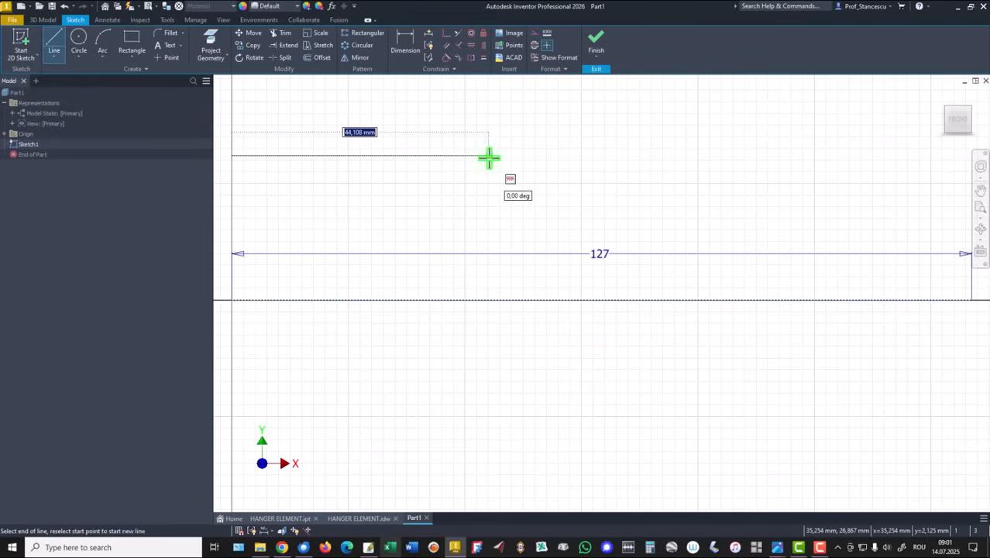
{"action": "left_click", "coordinate": [597, 156]}
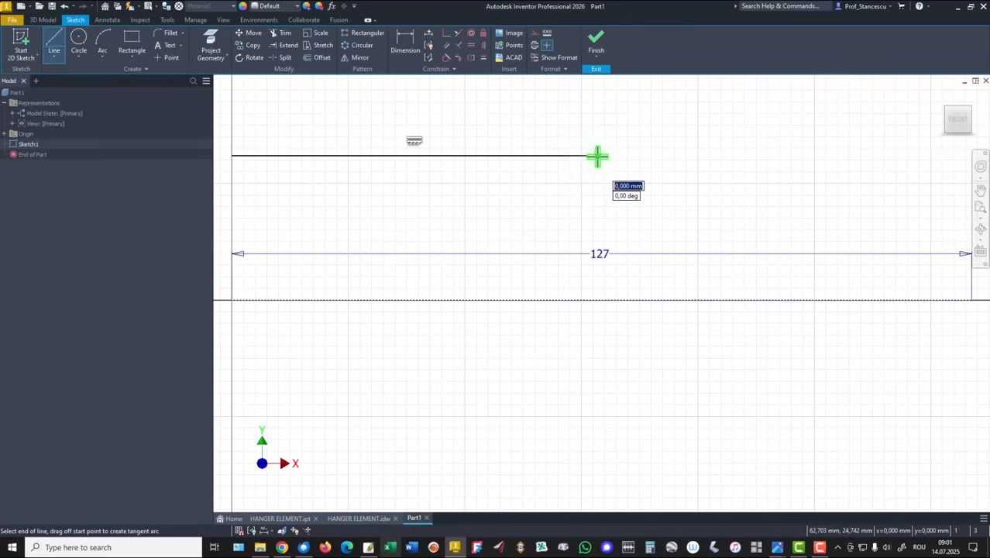
{"action": "mouse_move", "coordinate": [596, 156]}
{"action": "left_mouse_down"}
{"action": "mouse_move", "coordinate": [772, 166]}
{"action": "mouse_move", "coordinate": [973, 205]}
{"action": "left_mouse_up"}
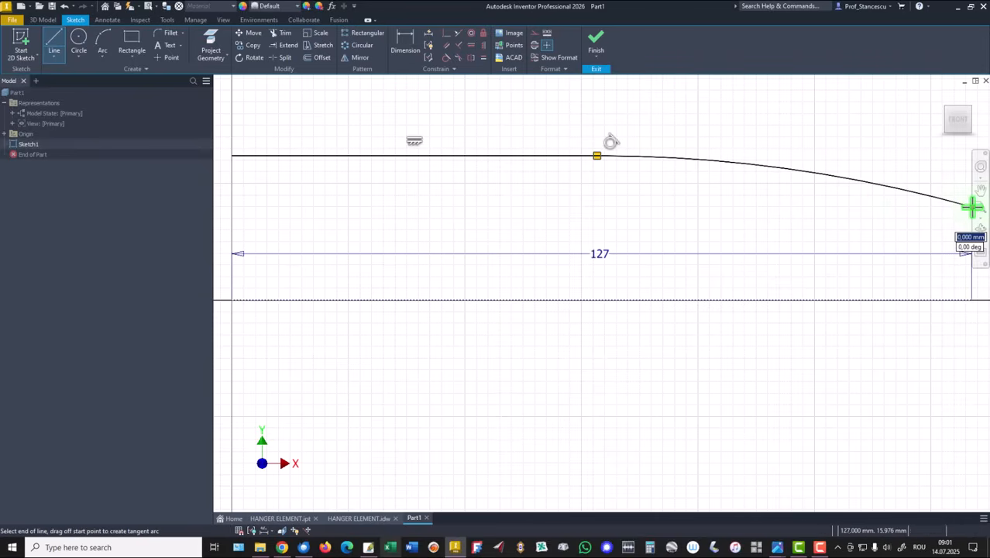
{"action": "left_click", "coordinate": [966, 370]}
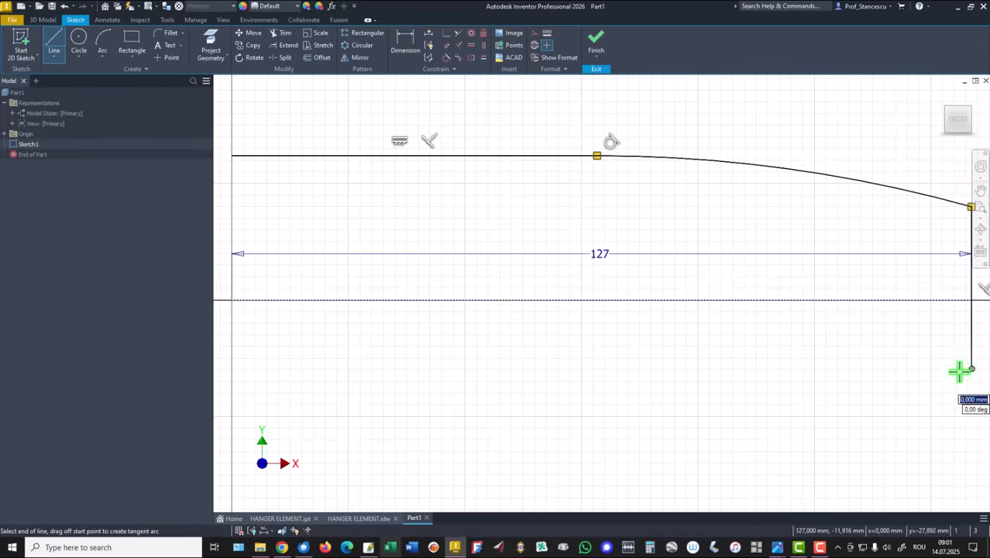
{"action": "right_click", "coordinate": [903, 376]}
{"action": "left_click", "coordinate": [884, 424]}
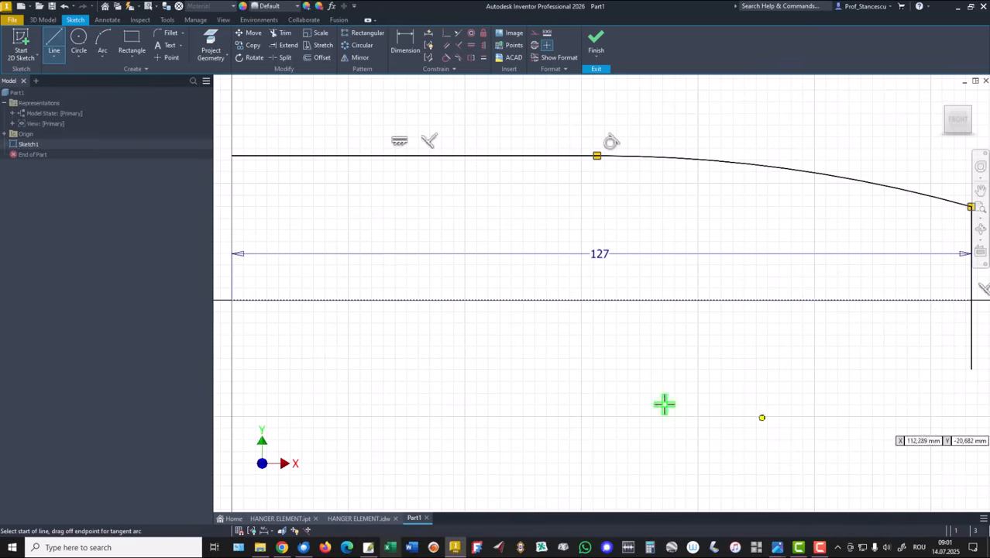
Step: Draw a vertical line down along the Y axis from the start of the upper horizontal line, crossing the construction line
{"action": "left_click", "coordinate": [233, 156]}
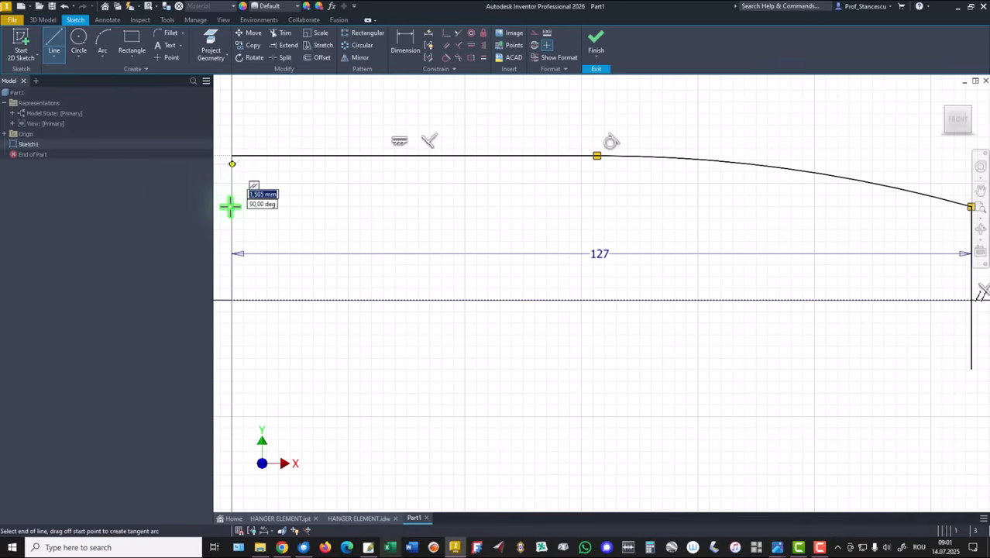
{"action": "left_click", "coordinate": [230, 403]}
{"action": "right_click", "coordinate": [288, 383]}
{"action": "left_click", "coordinate": [326, 389]}
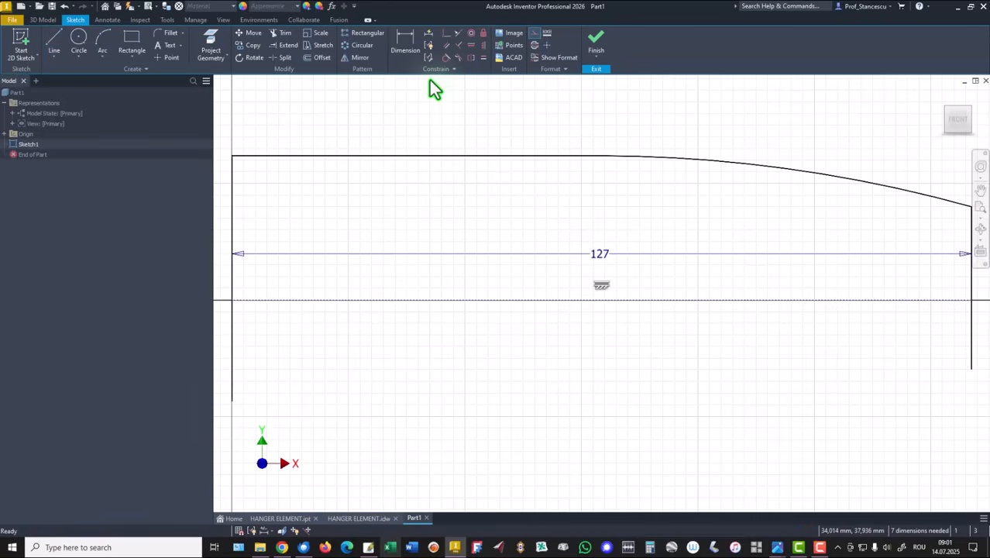
Step: Mirror the upper horizontal line and tangent arc about the horizontal construction line
{"action": "left_click", "coordinate": [359, 59]}
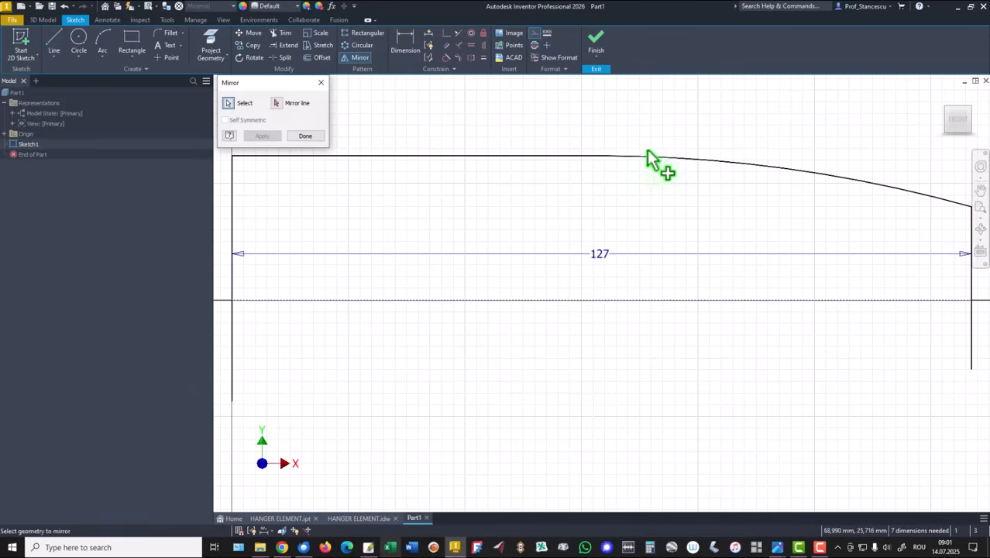
{"action": "left_click_drag", "start_coordinate": [737, 121], "coordinate": [431, 211]}
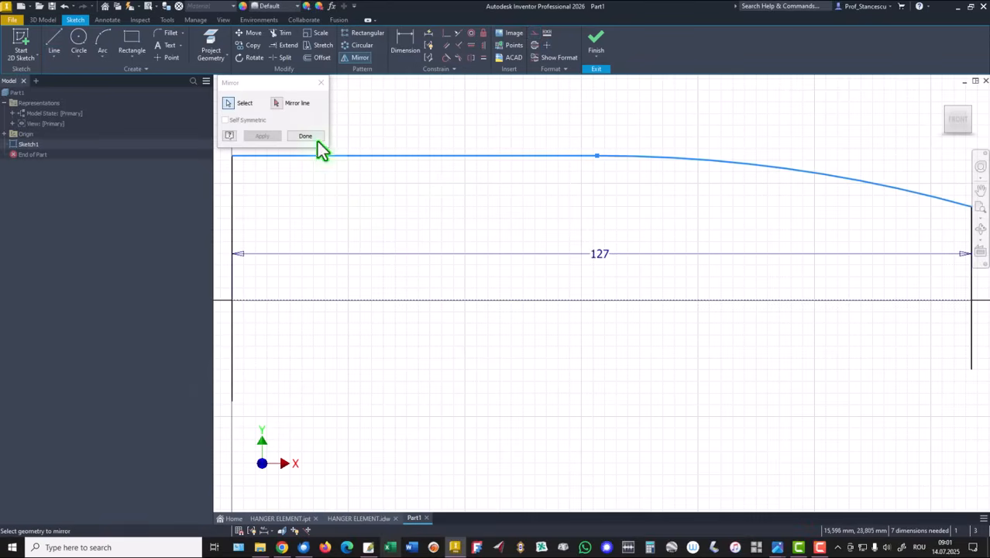
{"action": "left_click", "coordinate": [277, 109]}
{"action": "left_click", "coordinate": [400, 300]}
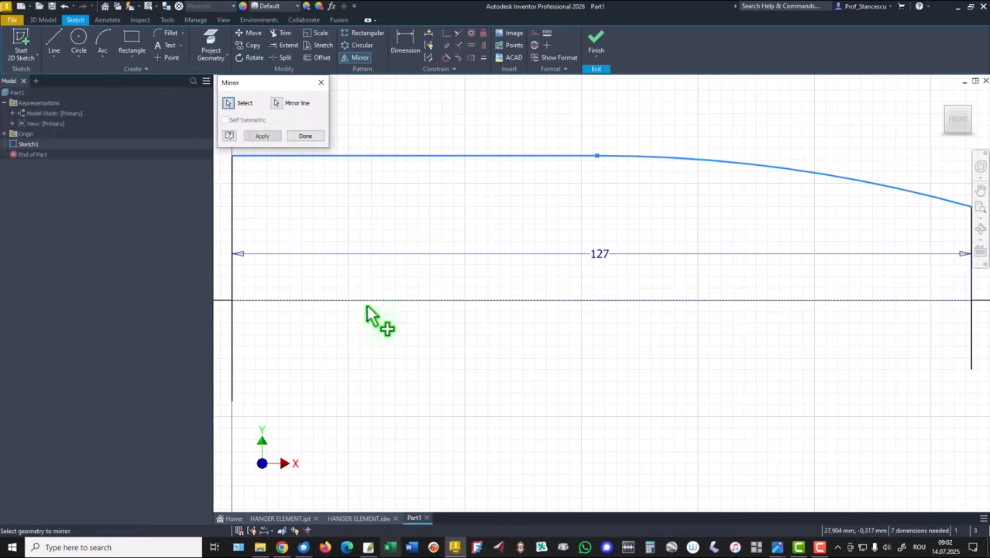
{"action": "left_click", "coordinate": [255, 136]}
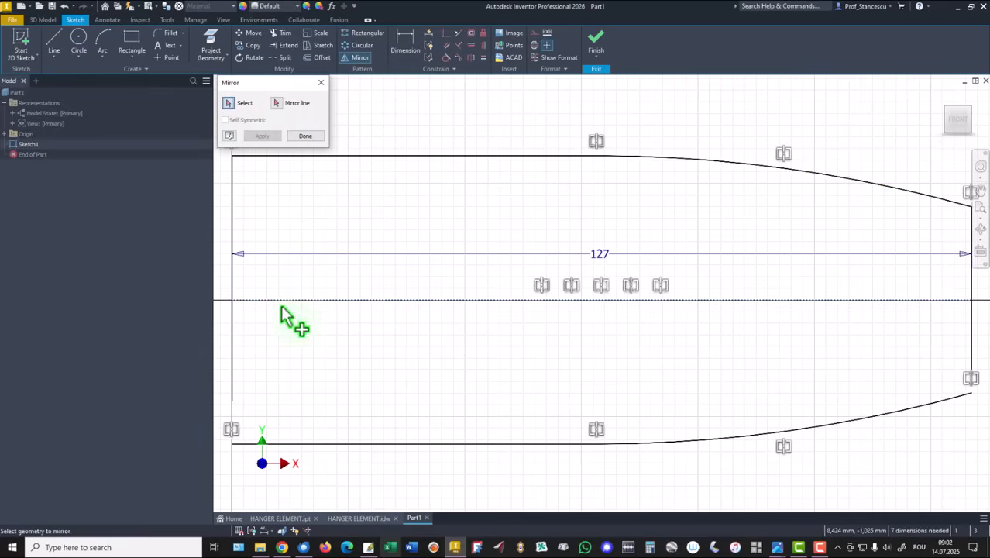
Step: Extend both vertical end lines to the mirrored lower outline to close the profile
{"action": "left_click", "coordinate": [289, 56]}
{"action": "left_click", "coordinate": [234, 378]}
{"action": "left_click", "coordinate": [972, 364]}
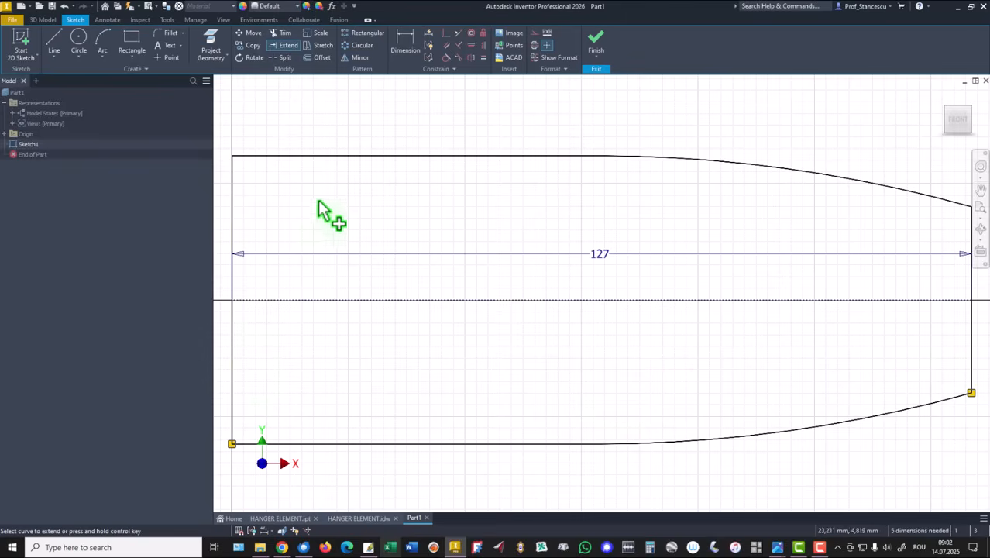
Step: Dimension the distance between the upper and lower horizontal lines as 47 mm
{"action": "left_click", "coordinate": [408, 38]}
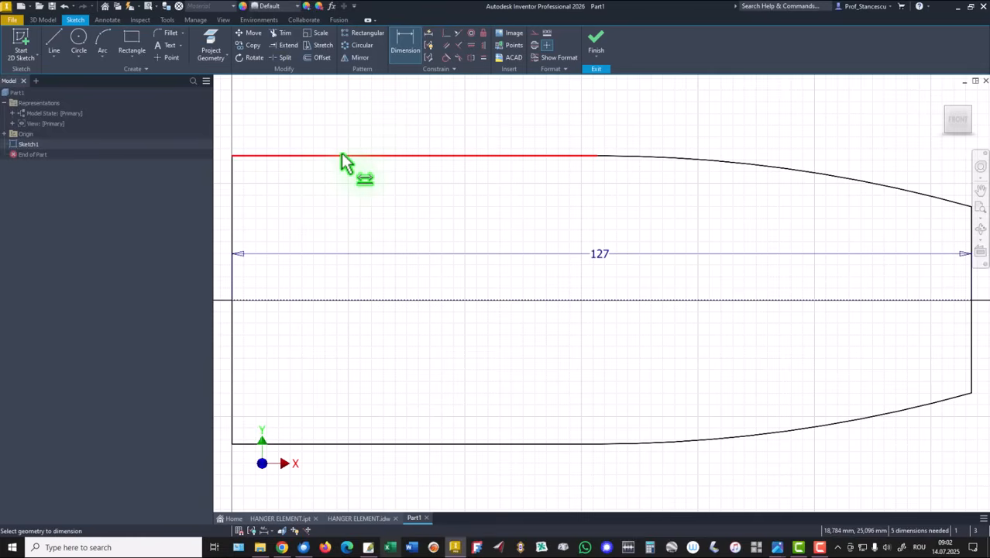
{"action": "left_click", "coordinate": [341, 155]}
{"action": "left_click", "coordinate": [352, 448]}
{"action": "left_click", "coordinate": [360, 370]}
{"action": "type", "text": "4"}
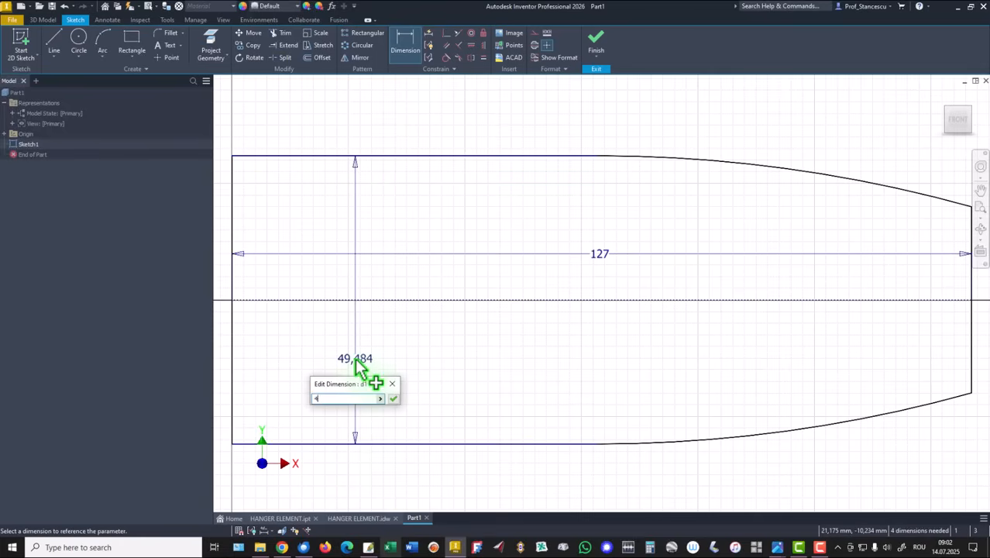
{"action": "type", "text": "7"}
{"action": "key", "text": "Return"}
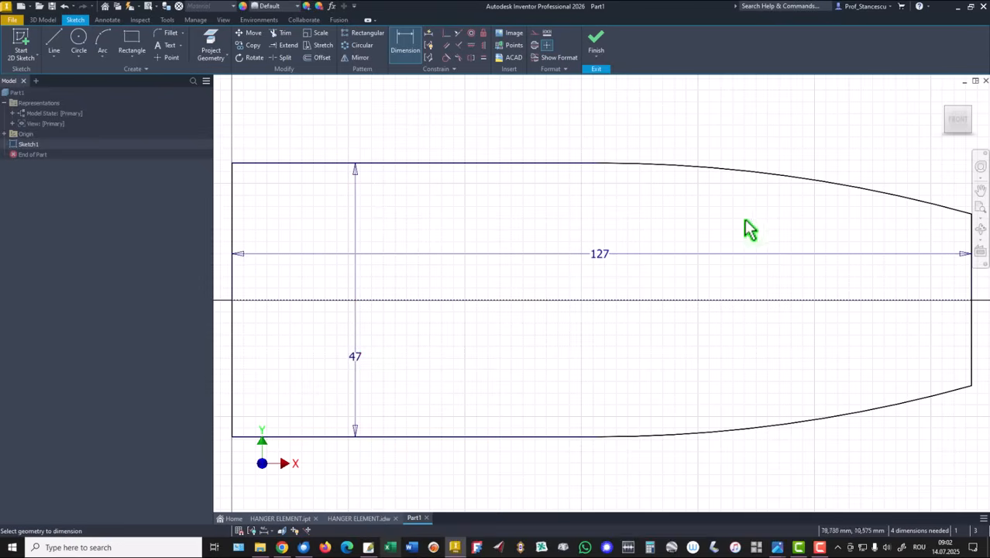
Step: Dimension the upper tangent arc with a radius of 600 mm
{"action": "left_click", "coordinate": [800, 181]}
{"action": "left_click", "coordinate": [798, 207]}
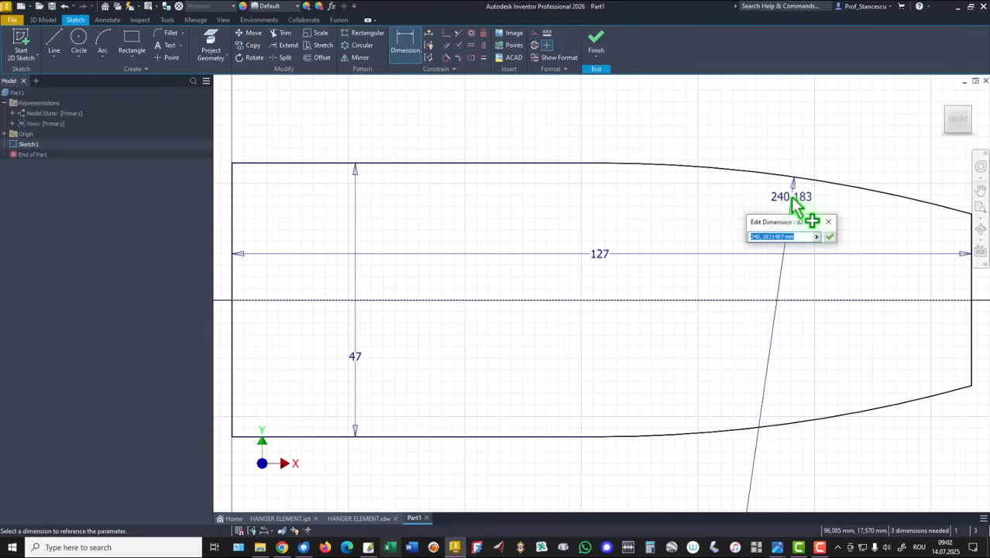
{"action": "key", "text": "Return"}
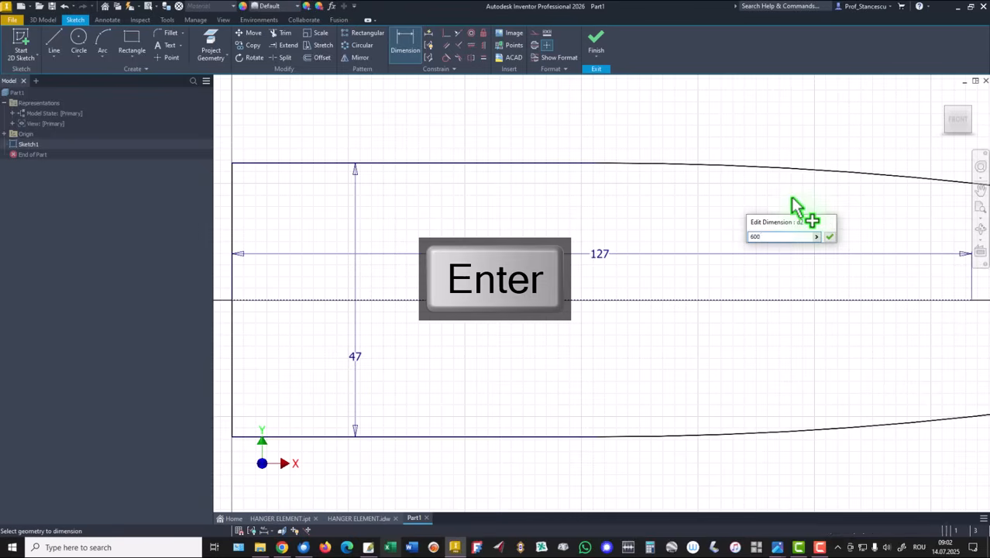
{"action": "scroll", "coordinate": [876, 199], "scroll_direction": "up", "scroll_amount": 2}
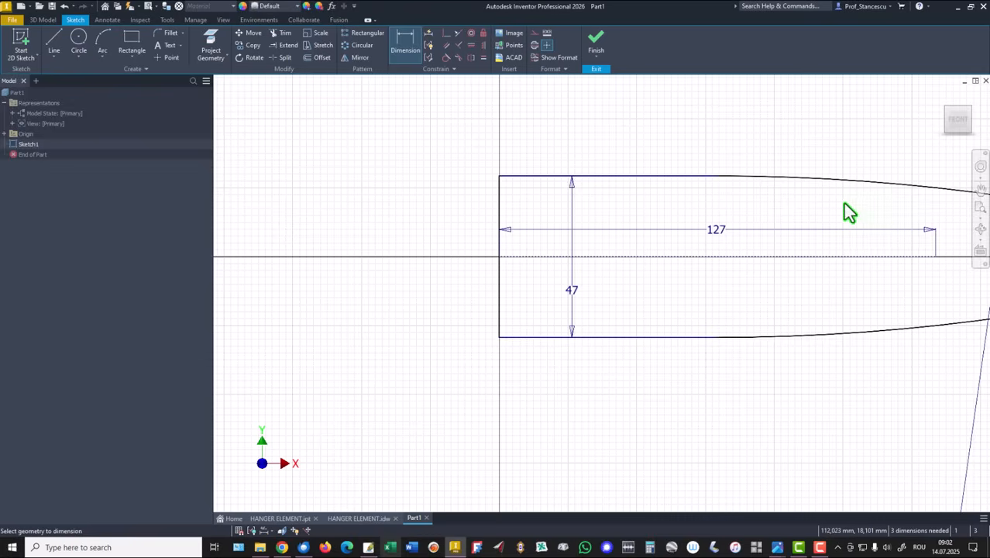
{"action": "scroll", "coordinate": [849, 212], "scroll_direction": "up", "scroll_amount": 2}
{"action": "mouse_move", "coordinate": [819, 237]}
{"action": "middle_mouse_down"}
{"action": "mouse_move", "coordinate": [574, 254]}
{"action": "mouse_move", "coordinate": [581, 259]}
{"action": "middle_mouse_up"}
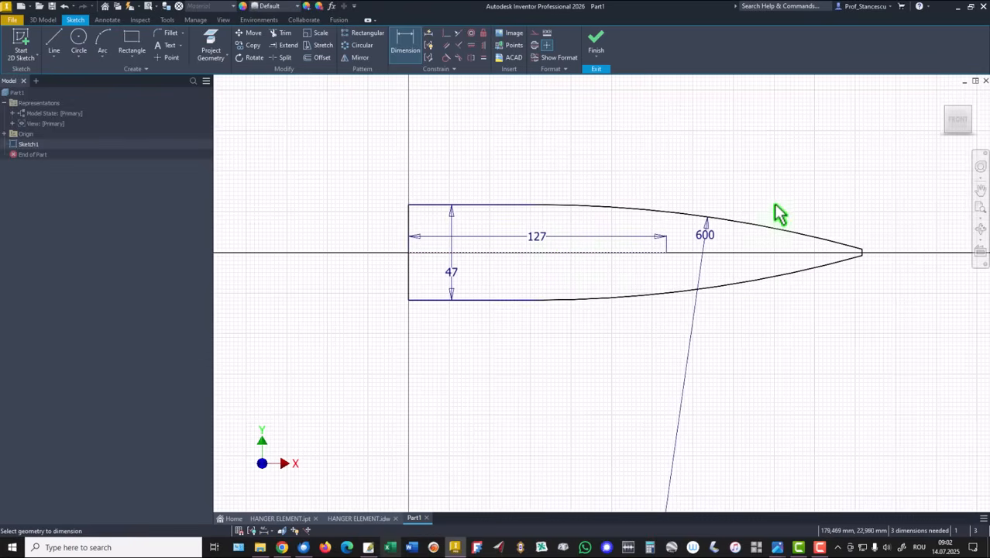
{"action": "scroll", "coordinate": [774, 213], "scroll_direction": "down", "scroll_amount": 2}
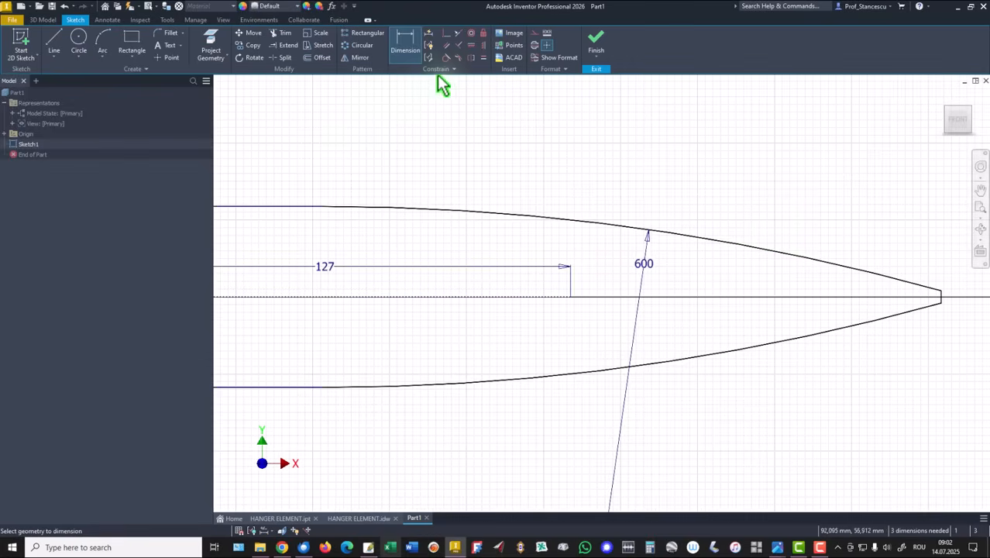
Step: Make the right vertical end line coincident with the endpoint of the 127 mm construction line
{"action": "left_click", "coordinate": [446, 34]}
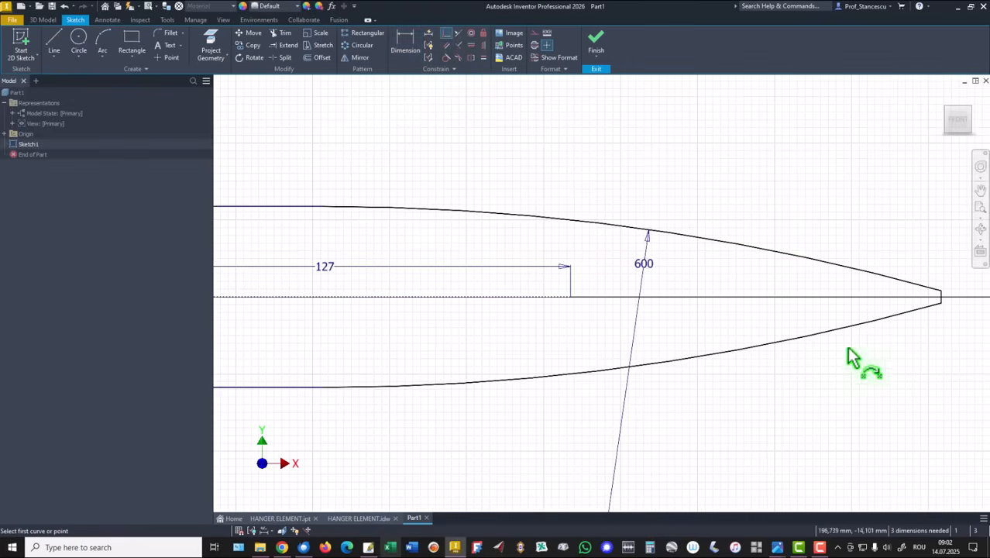
{"action": "scroll", "coordinate": [964, 298], "scroll_direction": "down", "scroll_amount": 4}
{"action": "left_click", "coordinate": [887, 296]}
{"action": "scroll", "coordinate": [836, 317], "scroll_direction": "up", "scroll_amount": 5}
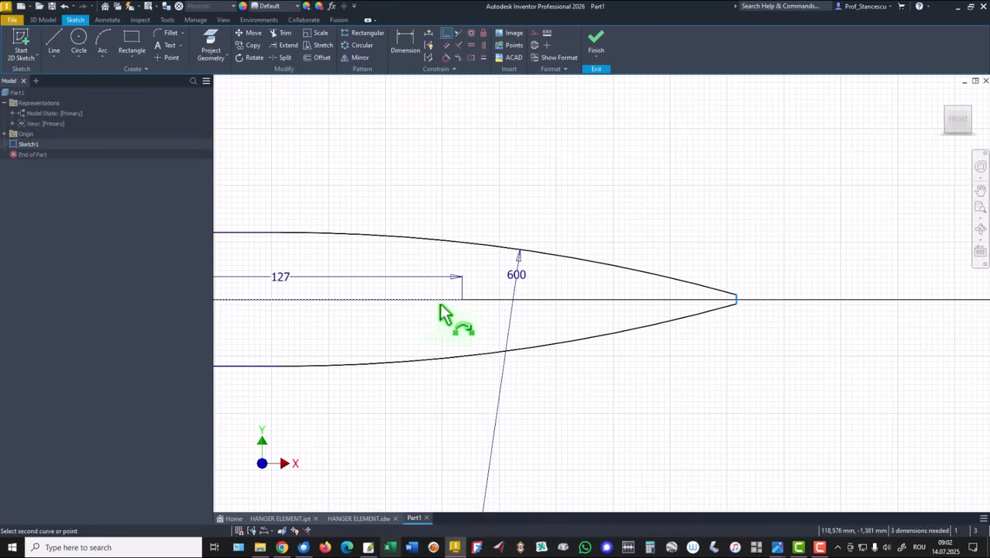
{"action": "left_click", "coordinate": [462, 300]}
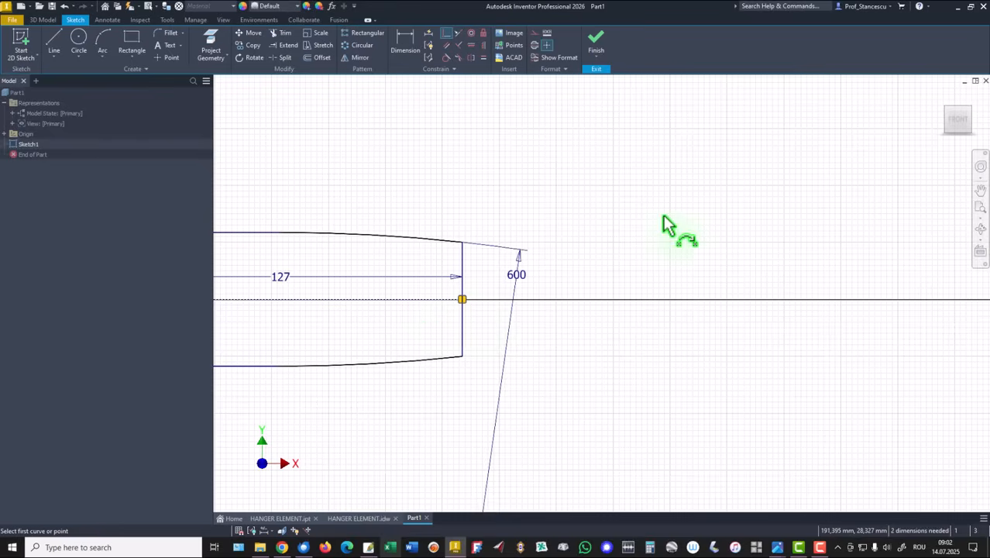
Step: Dimension the upper horizontal line's length as 65 mm
{"action": "key", "text": "Home"}
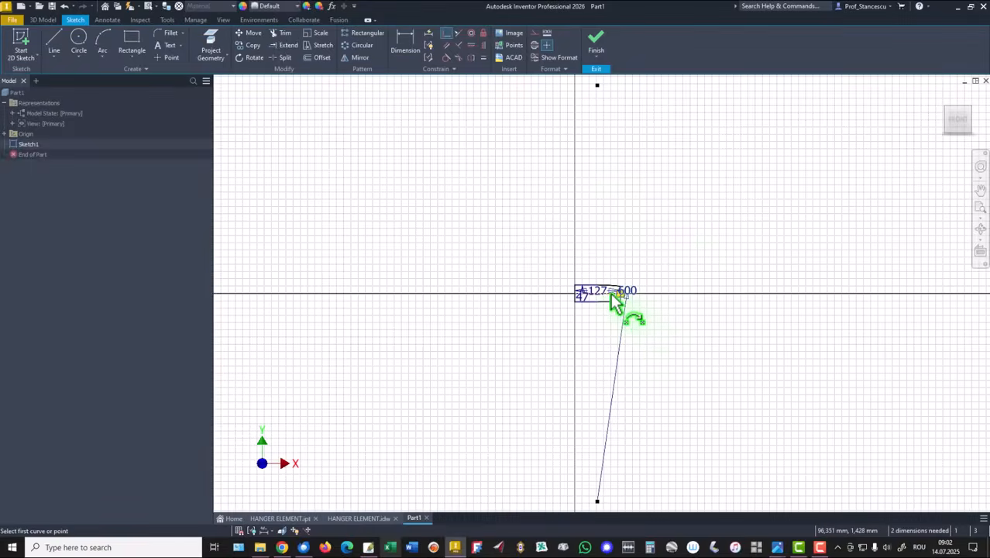
{"action": "scroll", "coordinate": [618, 302], "scroll_direction": "up", "scroll_amount": 2}
{"action": "scroll", "coordinate": [610, 299], "scroll_direction": "up", "scroll_amount": 2}
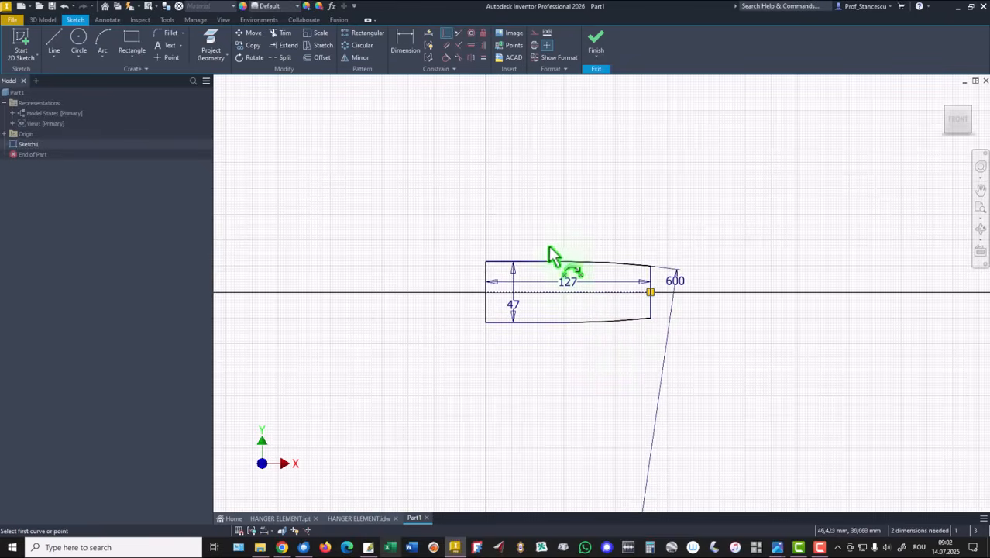
{"action": "left_click", "coordinate": [530, 262]}
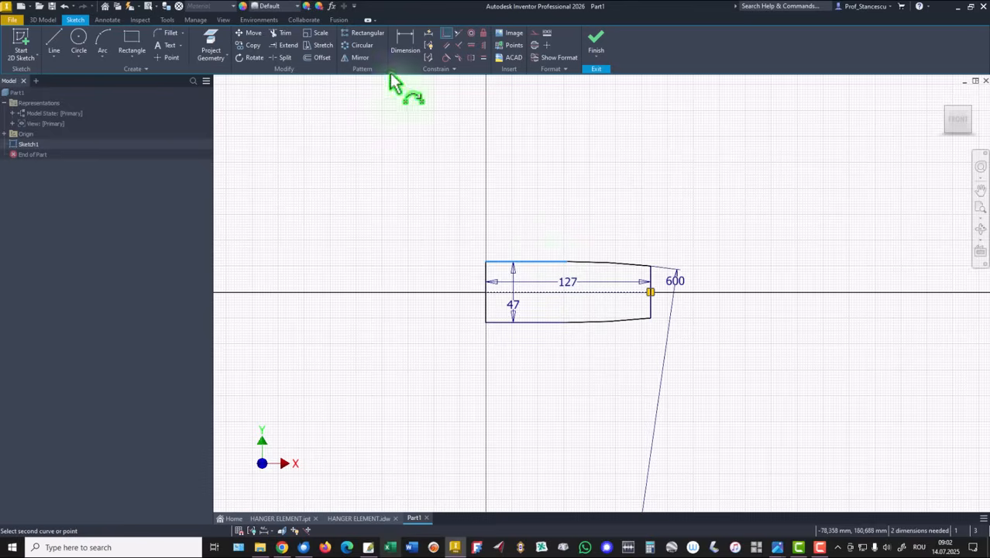
{"action": "left_click", "coordinate": [405, 49]}
{"action": "left_click", "coordinate": [535, 264]}
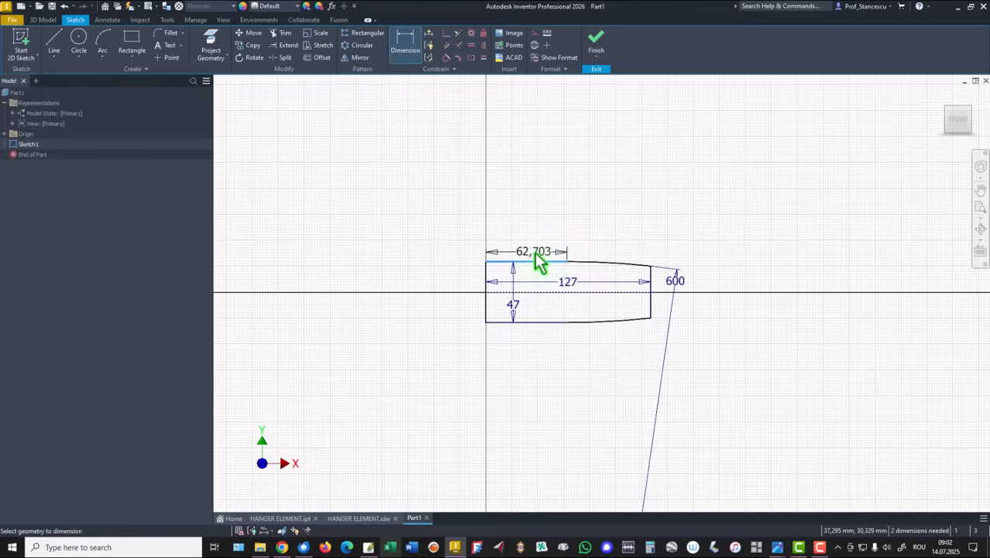
{"action": "left_click", "coordinate": [532, 241]}
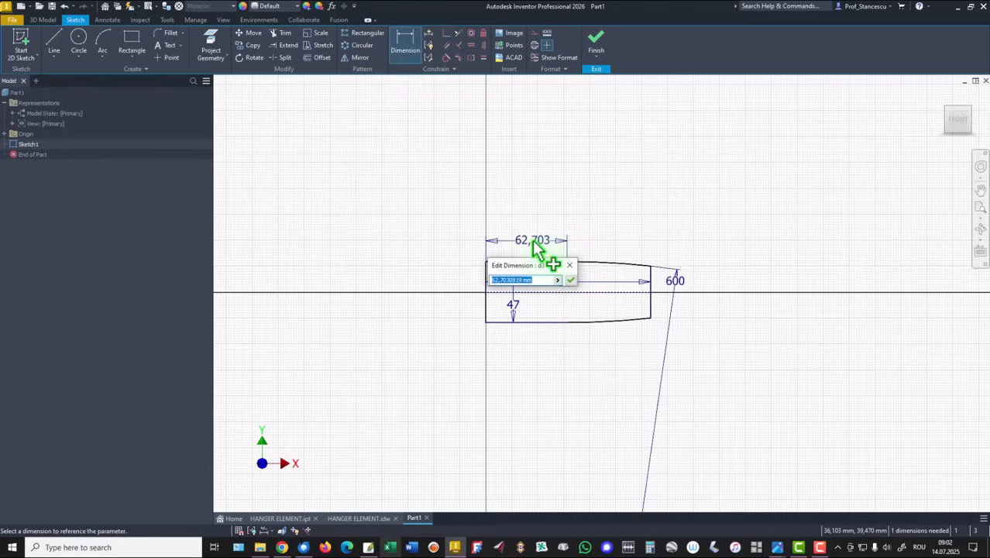
{"action": "key", "text": "Return"}
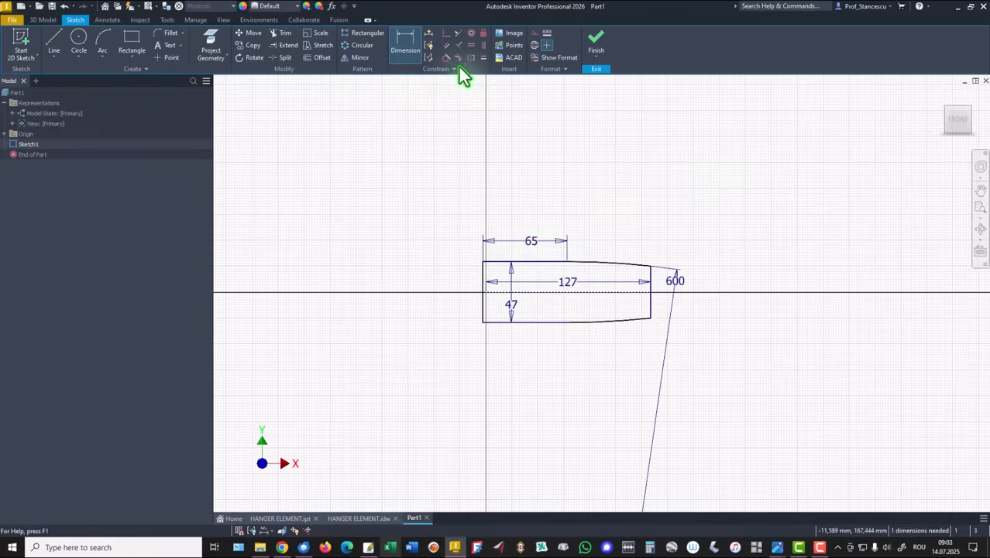
Step: Make the left vertical end line coincident with the origin point and finish the sketch
{"action": "left_click", "coordinate": [446, 33]}
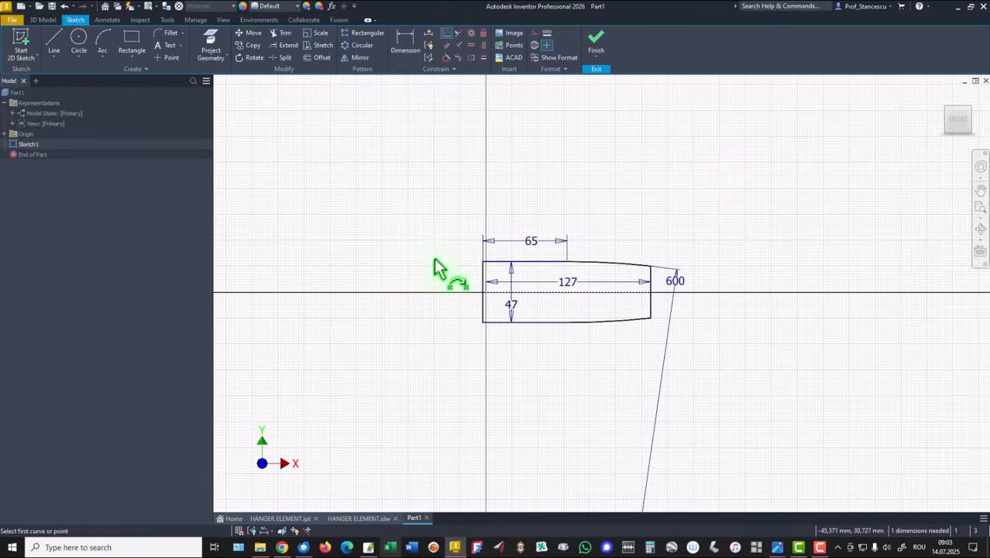
{"action": "left_click", "coordinate": [484, 278]}
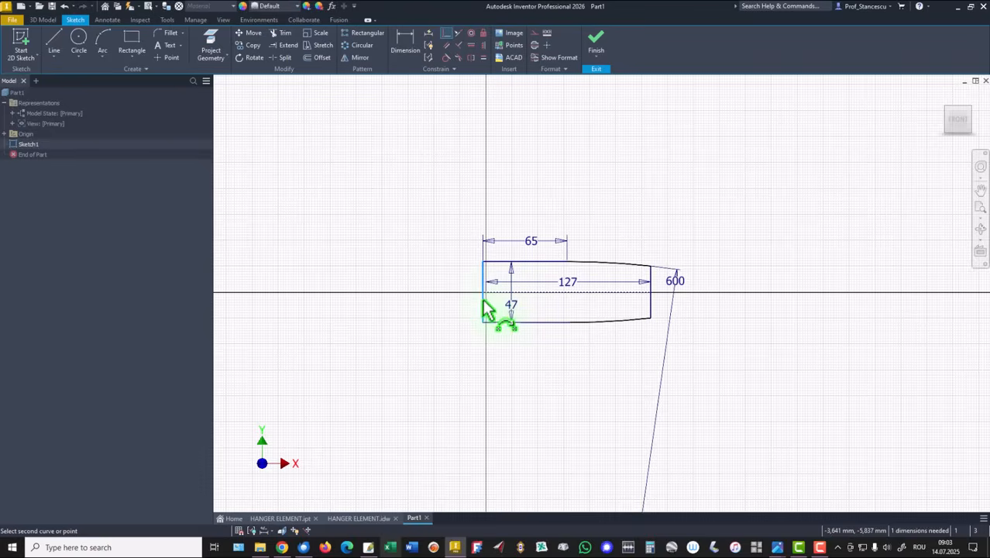
{"action": "left_click", "coordinate": [485, 292]}
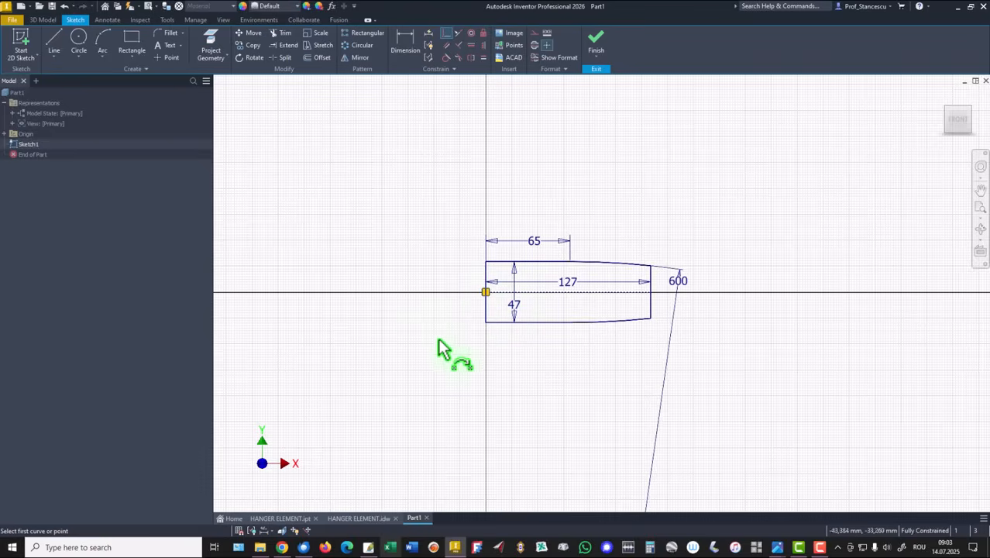
{"action": "scroll", "coordinate": [513, 330], "scroll_direction": "up", "scroll_amount": 3}
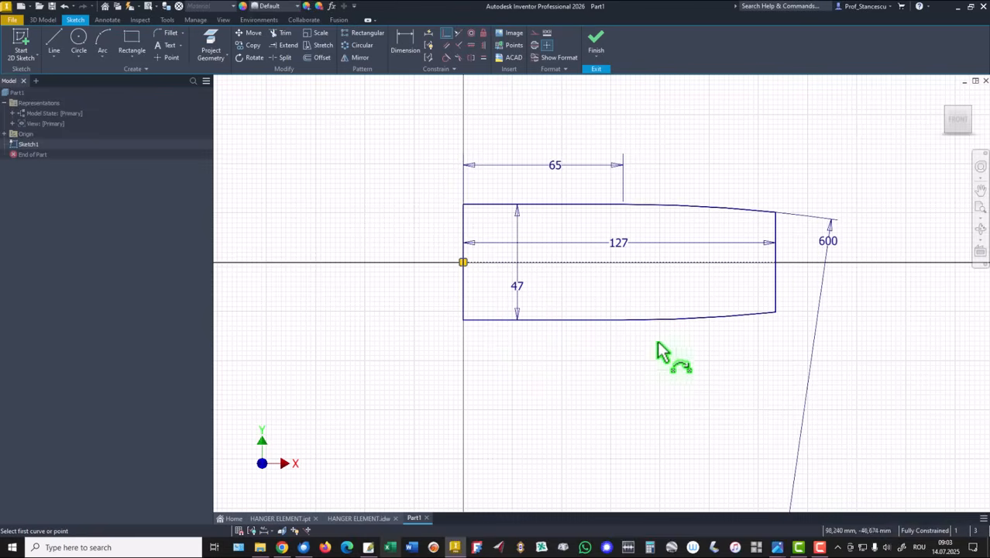
{"action": "left_click", "coordinate": [596, 43]}
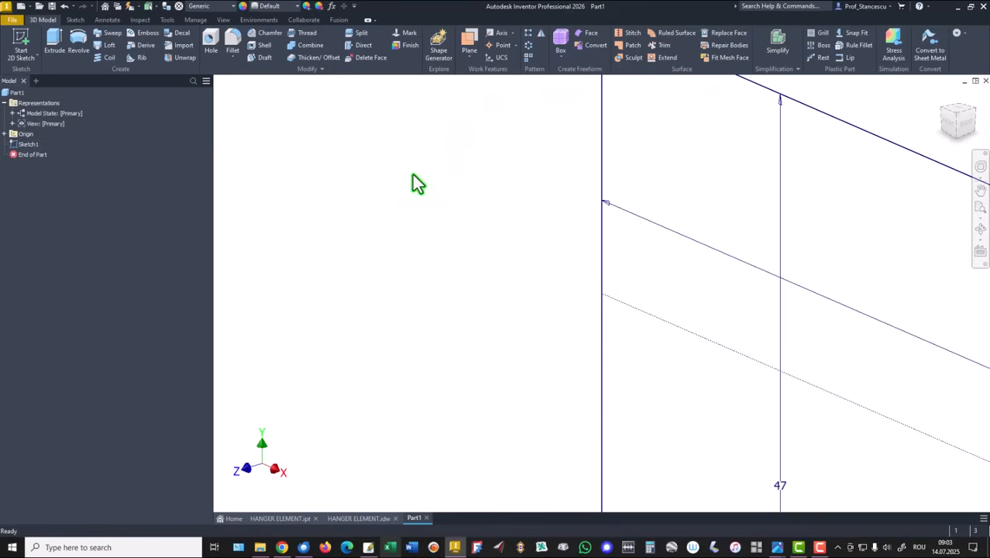
{"action": "key", "text": "F6"}
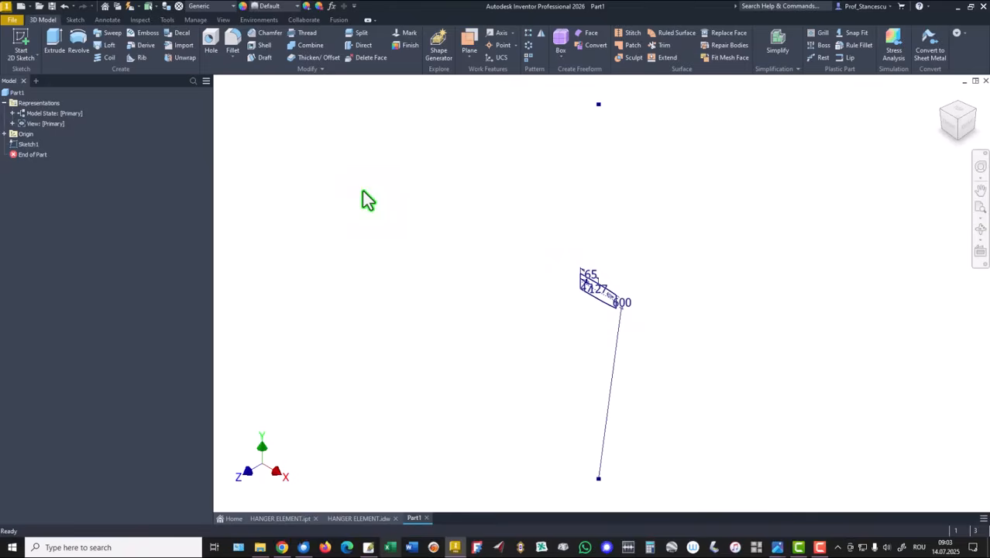
Step: Start a new sketch on the XZ plane
{"action": "left_click", "coordinate": [4, 135]}
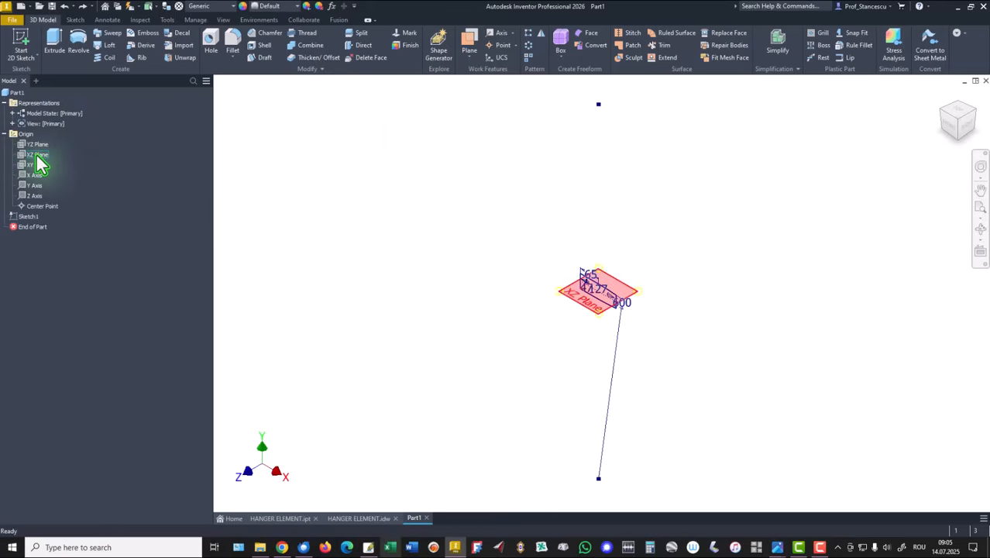
{"action": "left_click", "coordinate": [36, 155]}
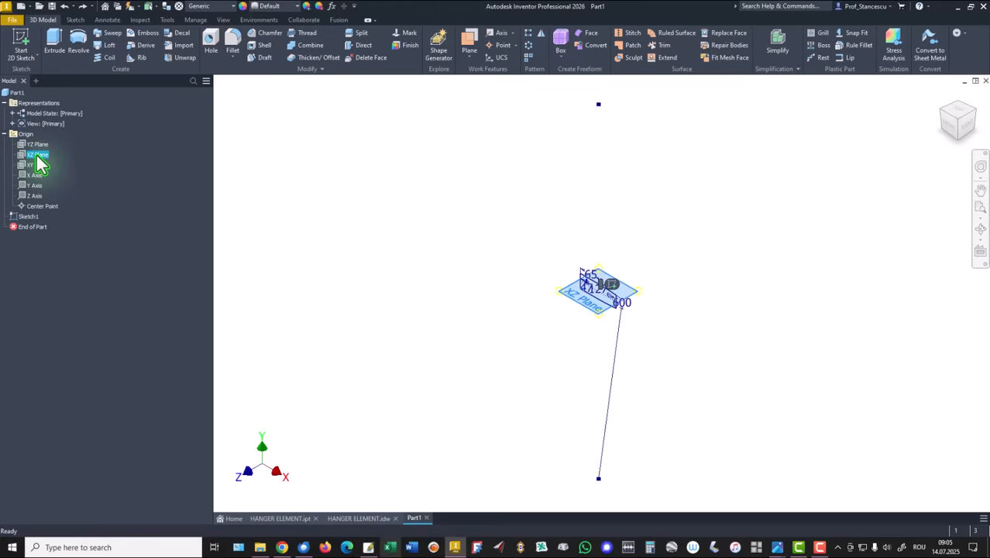
{"action": "left_click", "coordinate": [613, 287]}
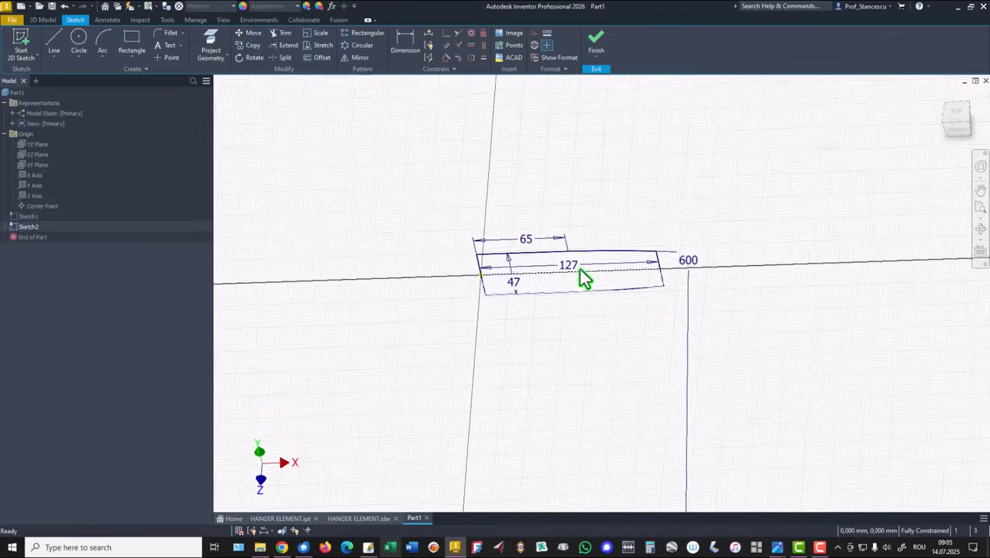
Step: Project the first sketch's construction centerline into the new sketch and hide the first sketch
{"action": "left_click", "coordinate": [211, 48]}
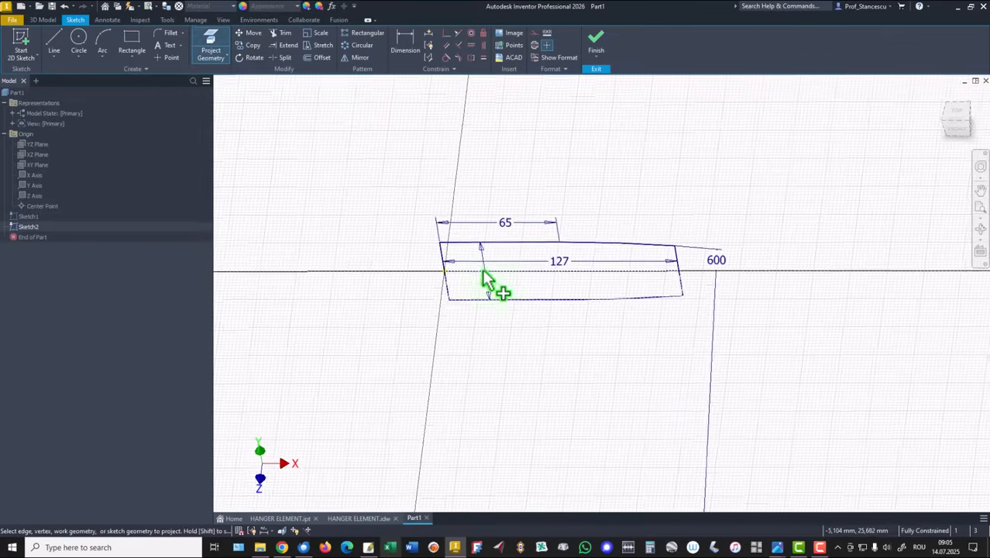
{"action": "left_click", "coordinate": [574, 269]}
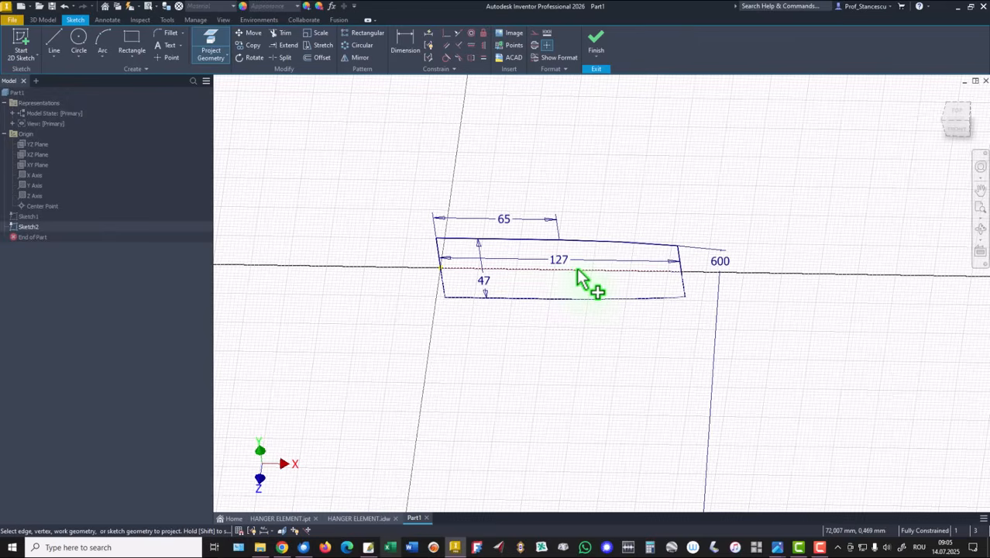
{"action": "right_click", "coordinate": [359, 171]}
{"action": "left_click", "coordinate": [394, 162]}
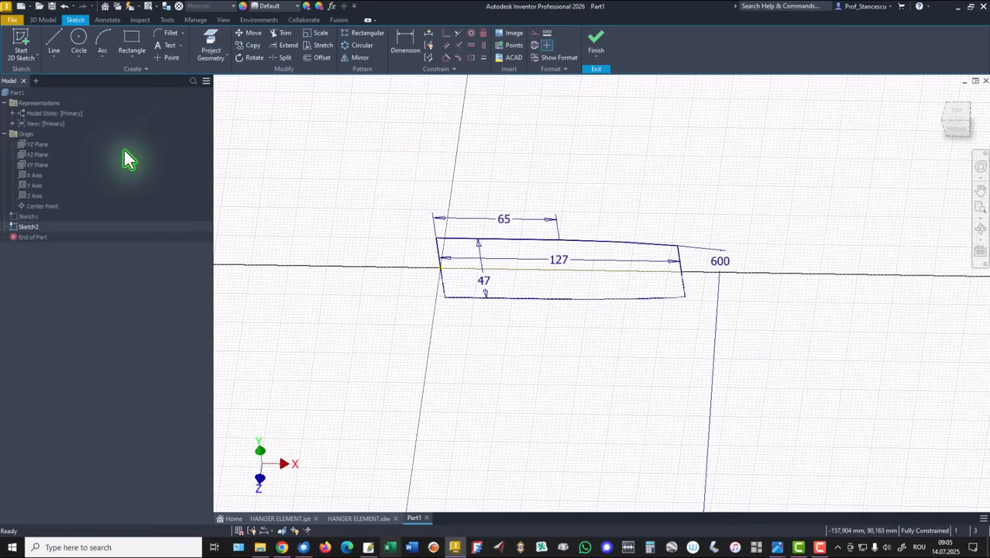
{"action": "right_click", "coordinate": [28, 225]}
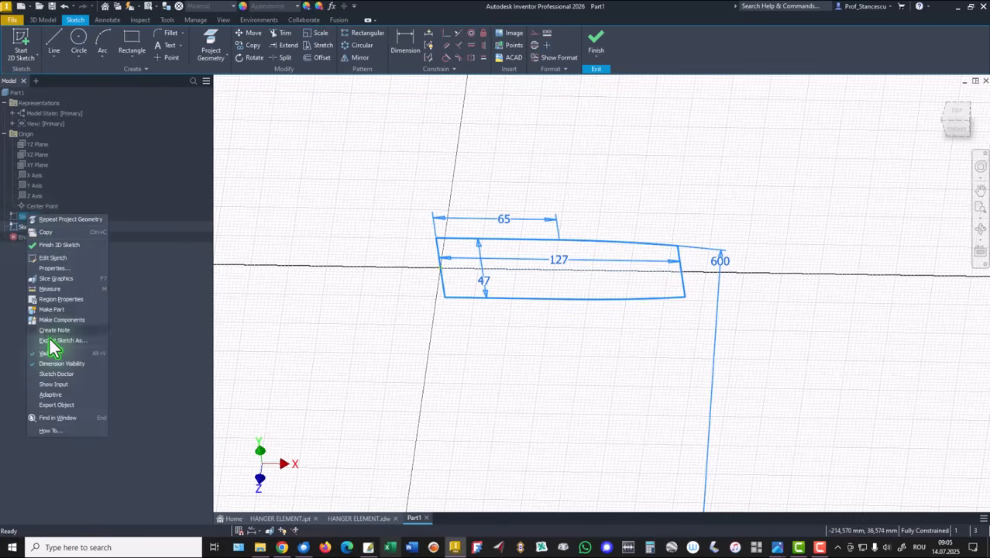
{"action": "left_click", "coordinate": [49, 353]}
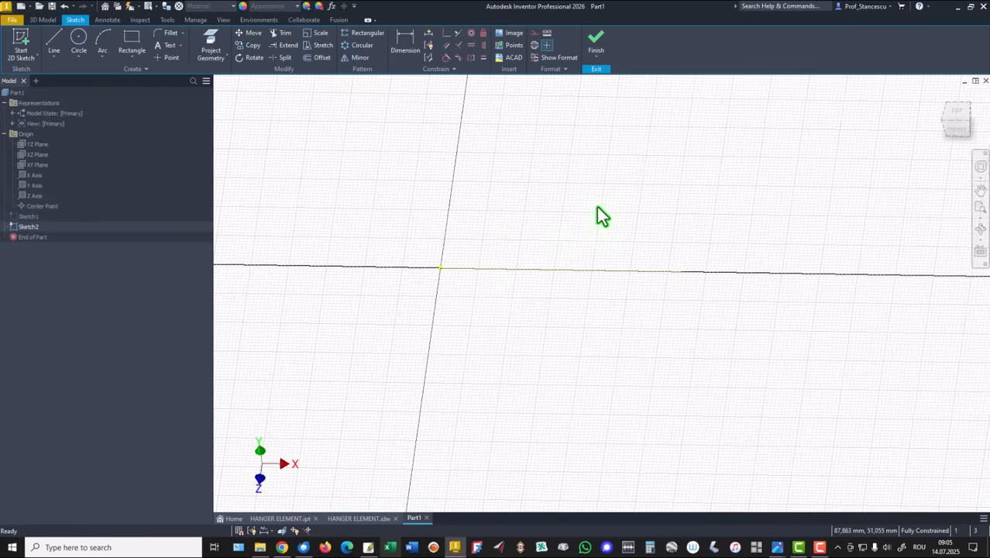
Step: Sketch a profile over the projected line with a 37 mm line from the origin, an arc, and a parallel line to the far end
{"action": "middle_click_drag", "start_coordinate": [605, 279], "coordinate": [605, 288], "text": "shift"}
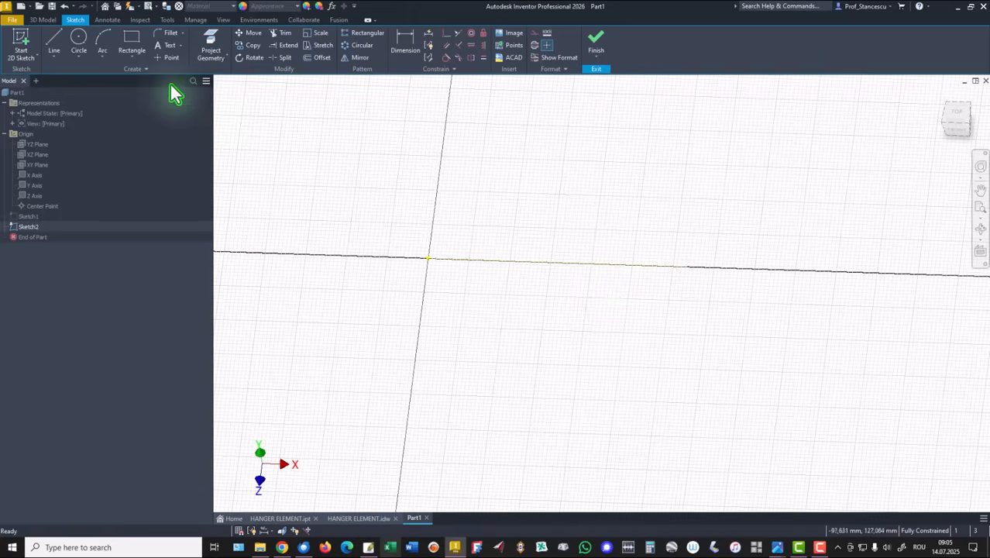
{"action": "left_click", "coordinate": [55, 40]}
{"action": "left_click", "coordinate": [429, 259]}
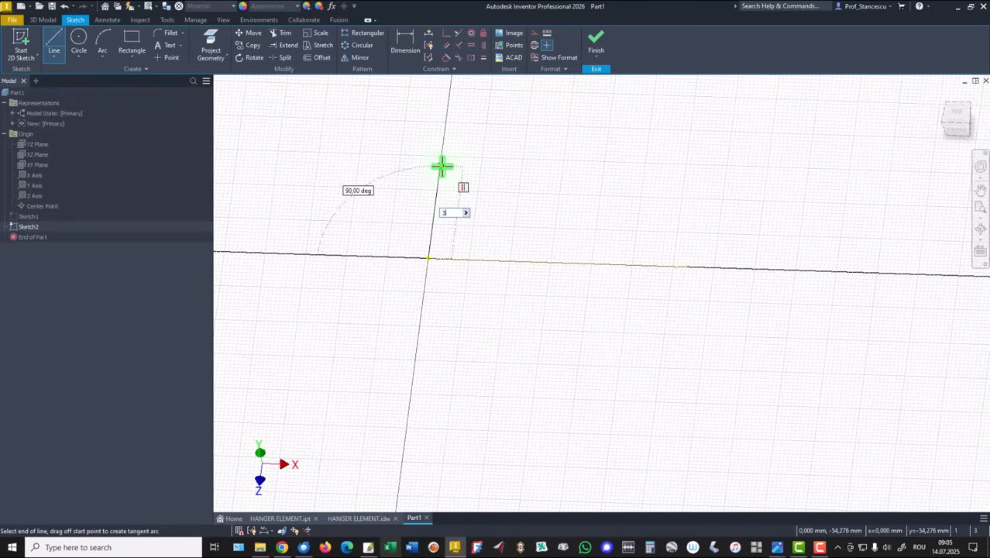
{"action": "type", "text": "37"}
{"action": "key", "text": "Return"}
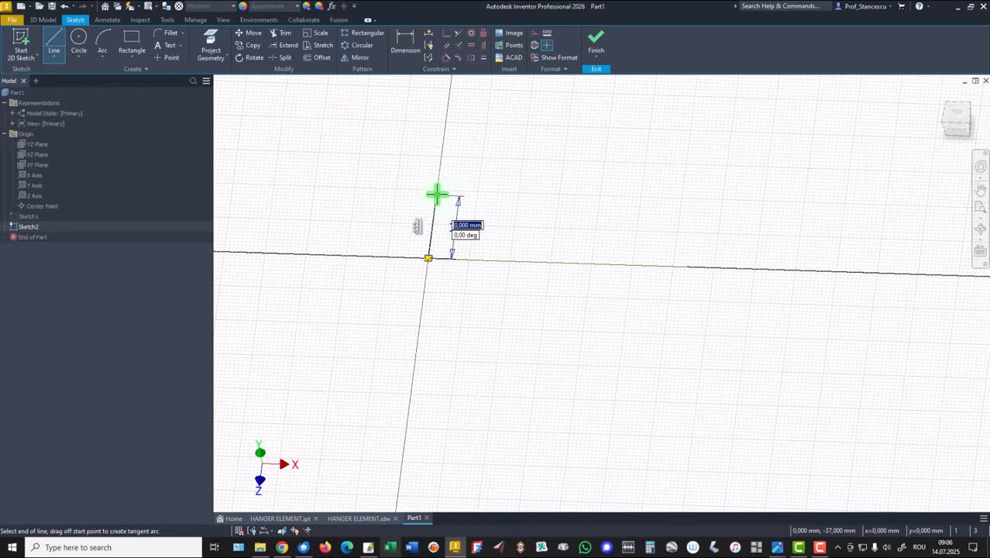
{"action": "left_click_drag", "start_coordinate": [437, 194], "coordinate": [692, 220]}
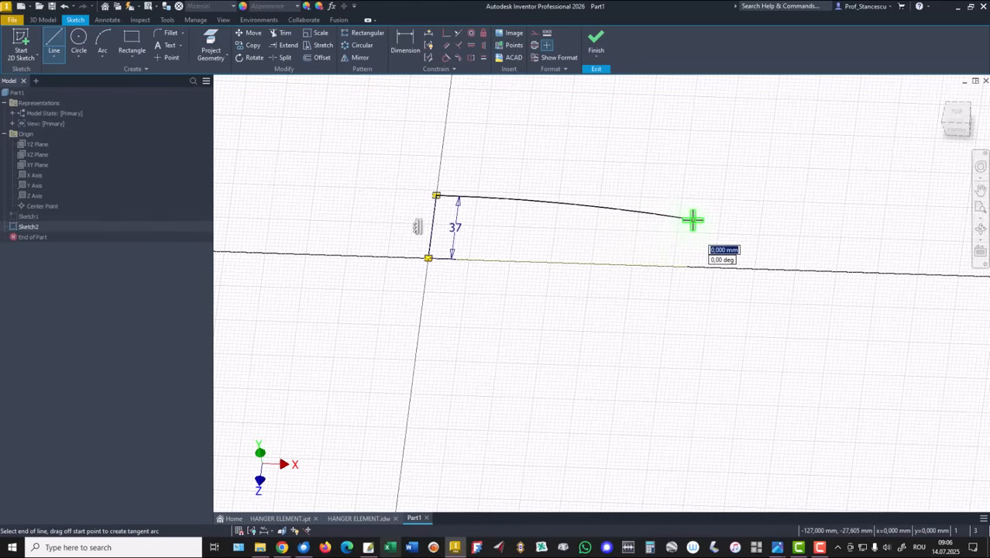
{"action": "left_click", "coordinate": [688, 268]}
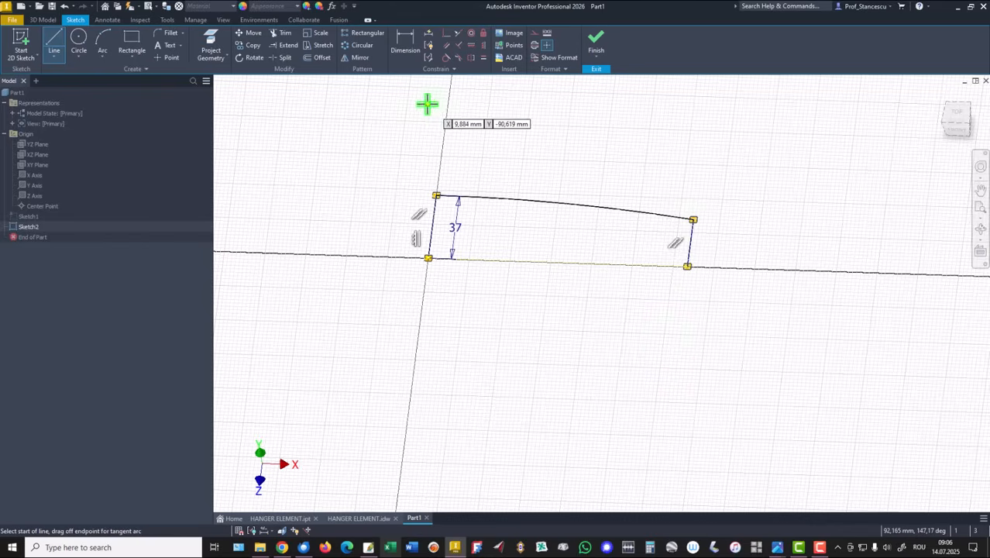
Step: Dimension the arc with a radius of 700 mm and finish the sketch
{"action": "left_click", "coordinate": [406, 54]}
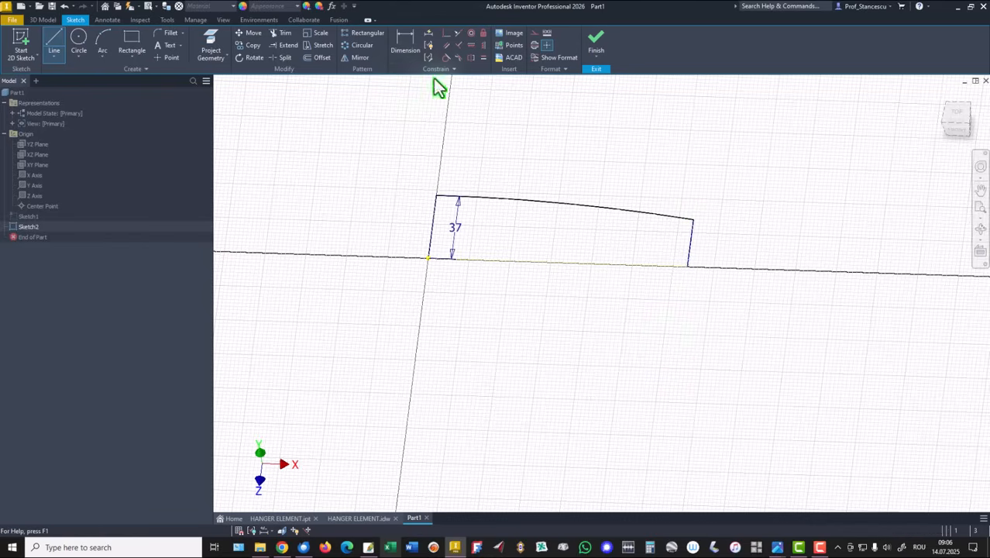
{"action": "left_click", "coordinate": [631, 214]}
{"action": "left_click", "coordinate": [580, 297]}
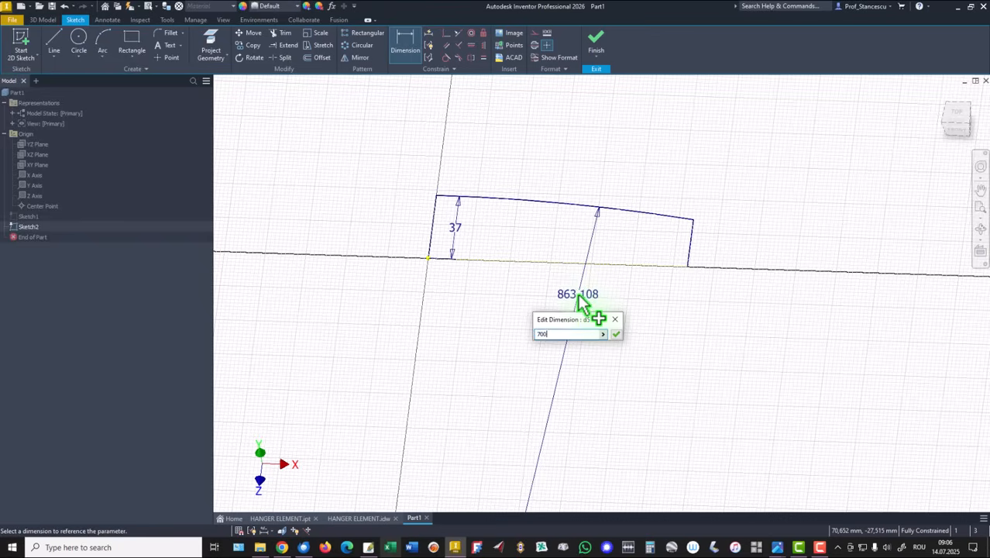
{"action": "key", "text": "Return"}
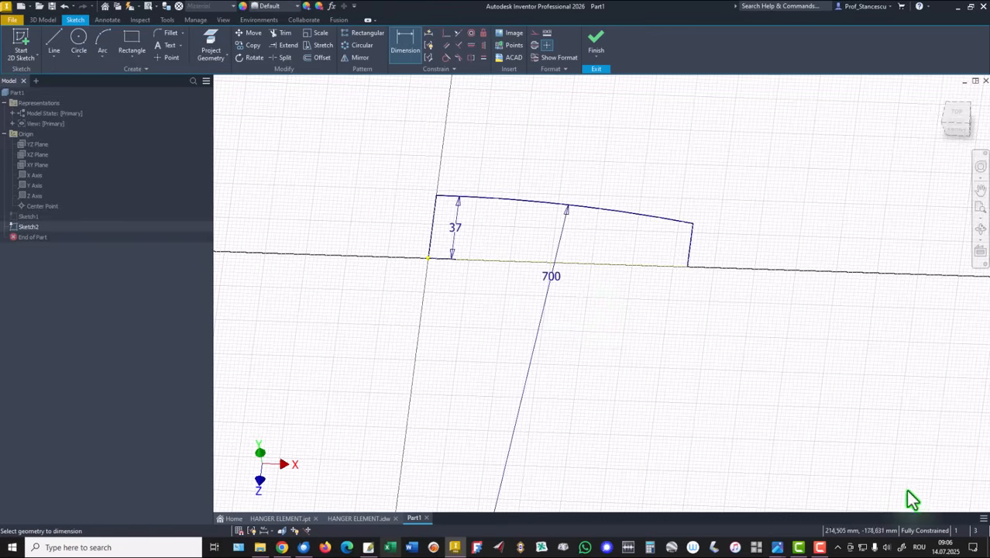
{"action": "left_click", "coordinate": [598, 43]}
{"action": "key", "text": "F6"}
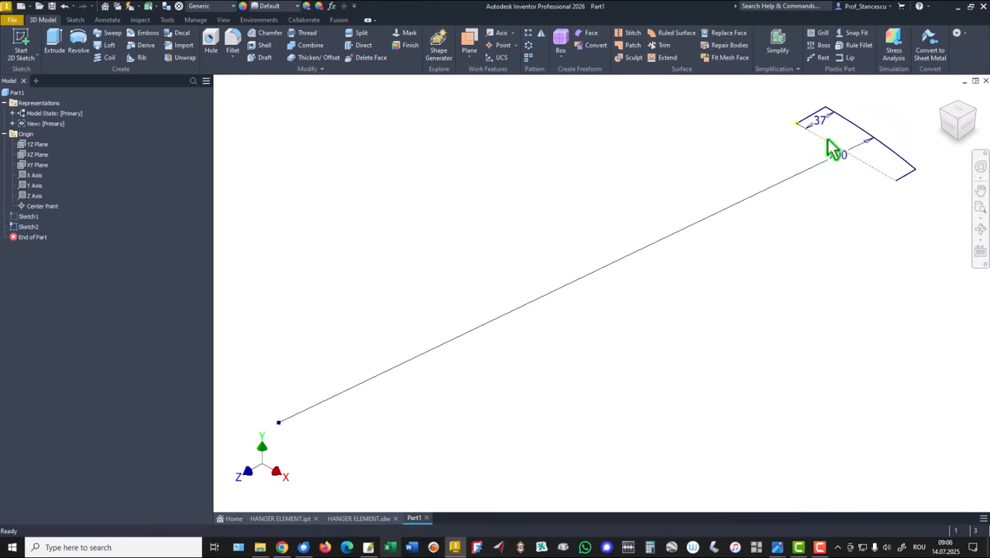
Step: Edit the second sketch to turn the projected construction line into regular geometry, and finish the sketch
{"action": "double_click", "coordinate": [21, 228]}
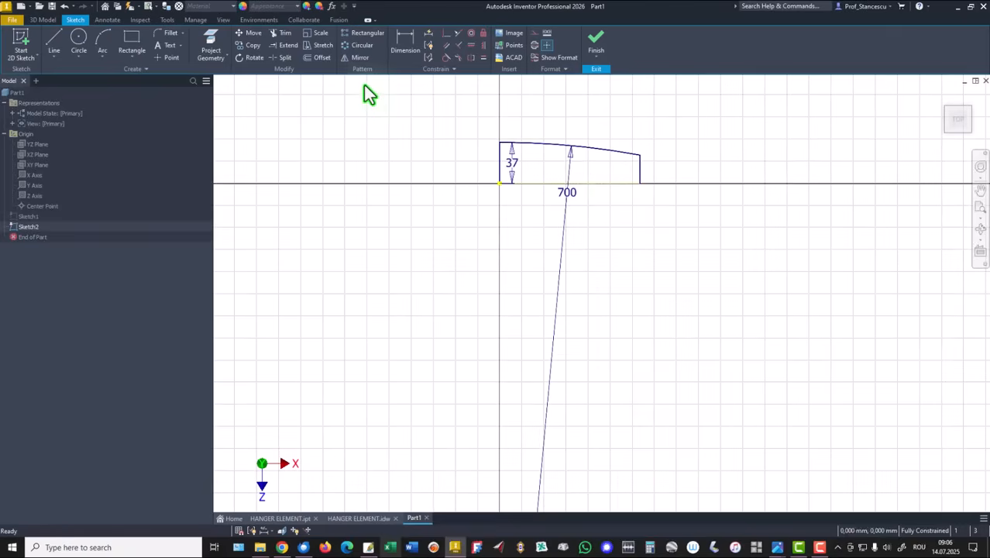
{"action": "left_click", "coordinate": [589, 184]}
{"action": "right_click", "coordinate": [714, 139]}
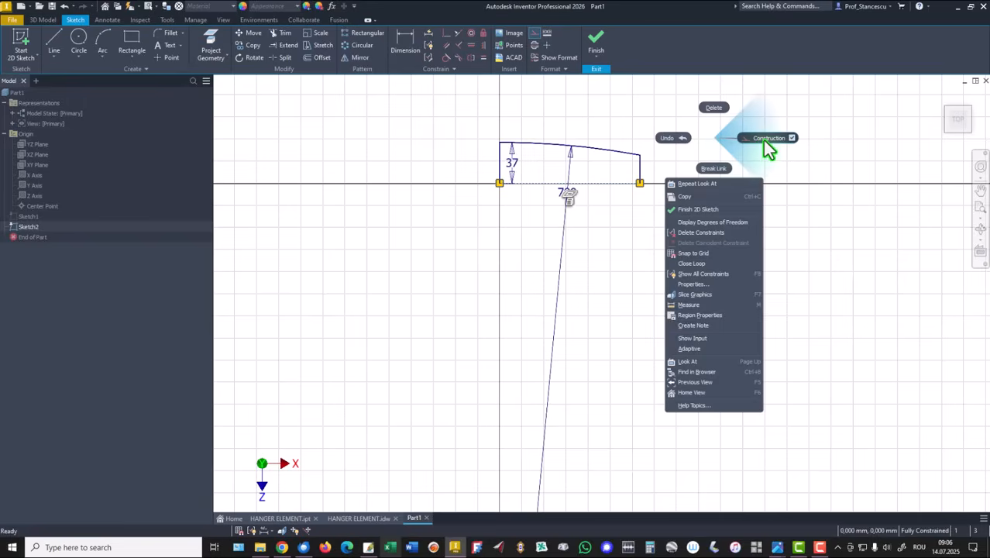
{"action": "left_click", "coordinate": [767, 147]}
{"action": "left_click", "coordinate": [595, 43]}
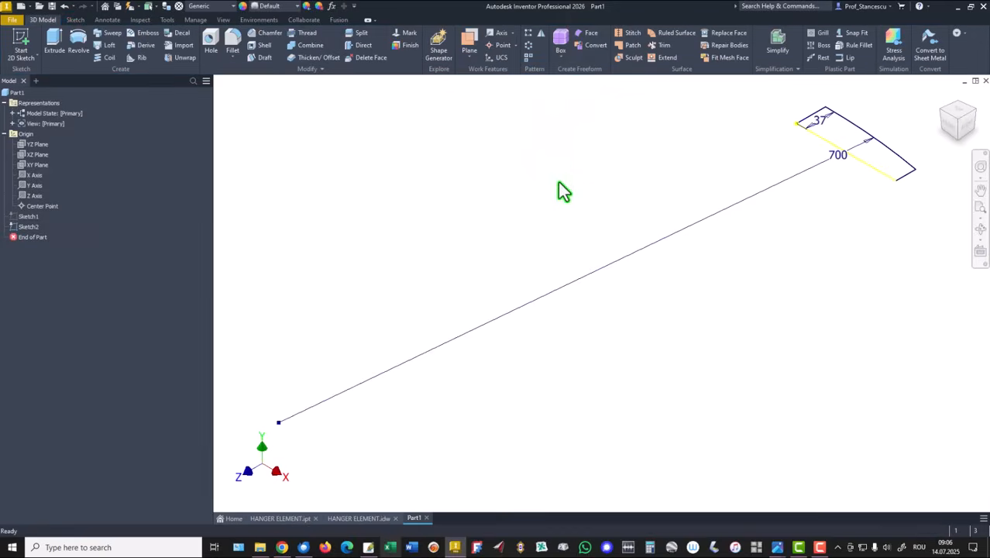
Step: Show the first sketch again and extrude its closed profile 37 mm in the flipped direction as a new solid
{"action": "right_click", "coordinate": [27, 217]}
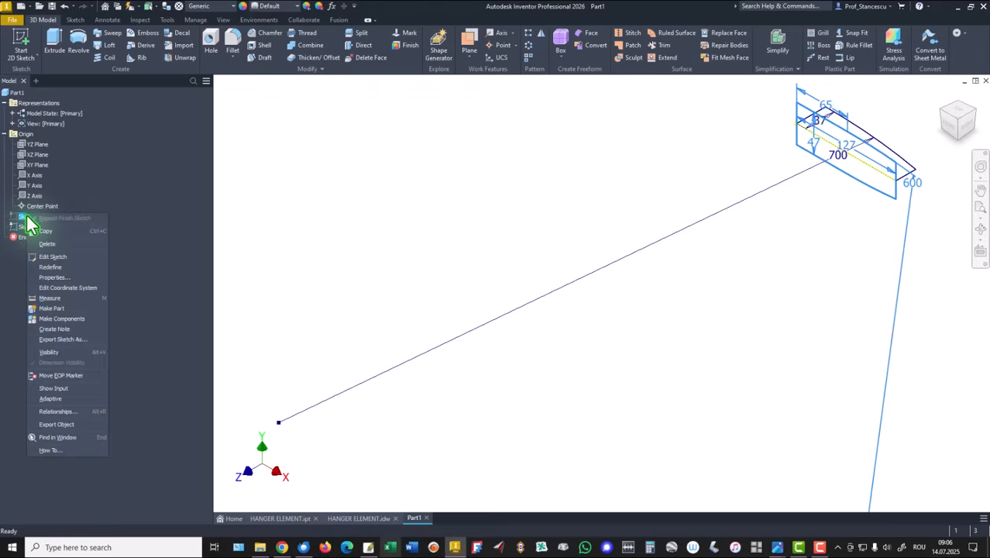
{"action": "left_click", "coordinate": [65, 351]}
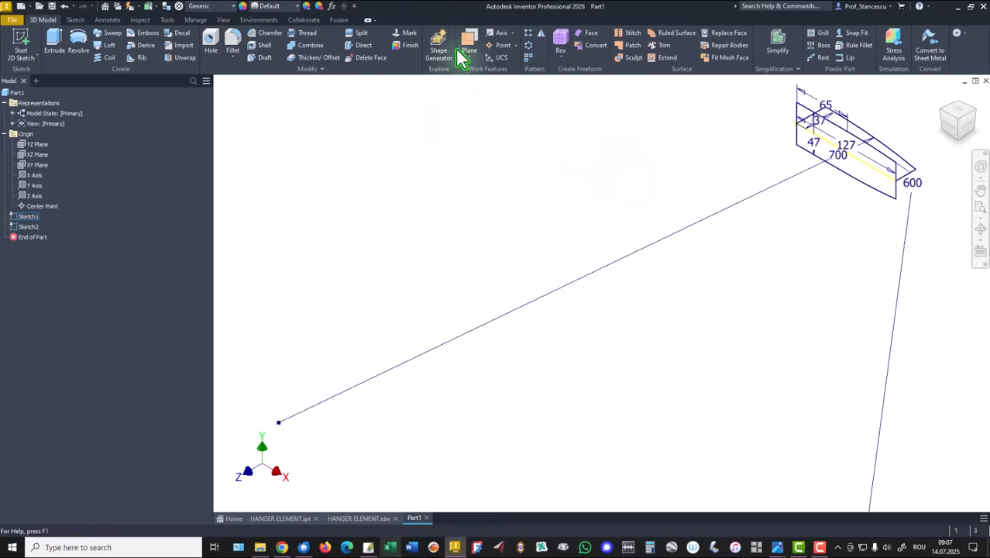
{"action": "left_click", "coordinate": [54, 42]}
{"action": "left_click", "coordinate": [870, 182]}
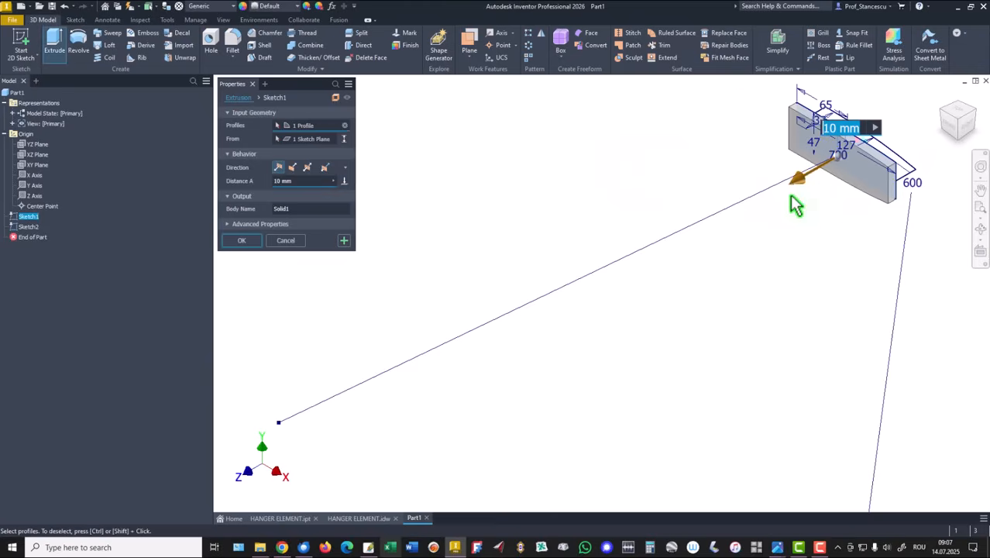
{"action": "left_click", "coordinate": [292, 168]}
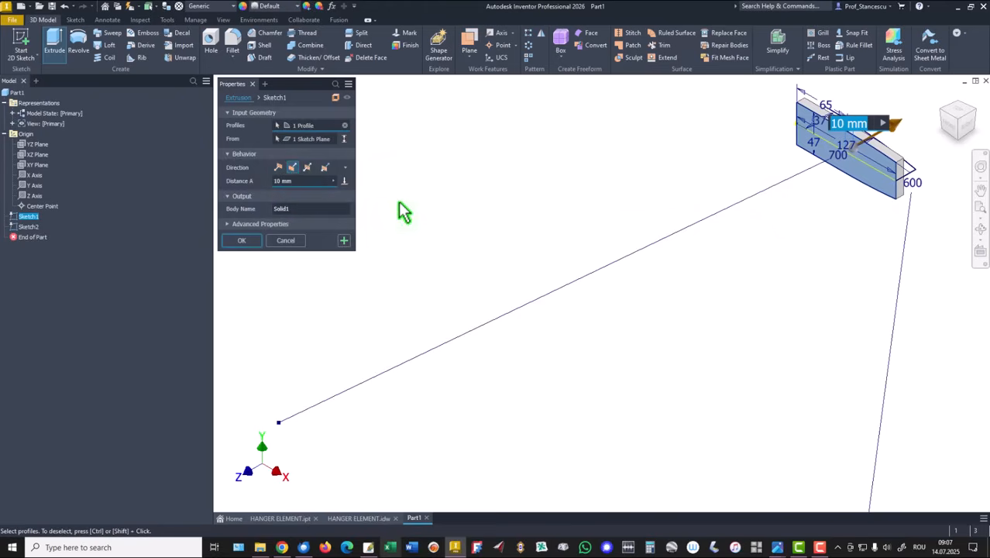
{"action": "type", "text": "37"}
{"action": "key", "text": "Return"}
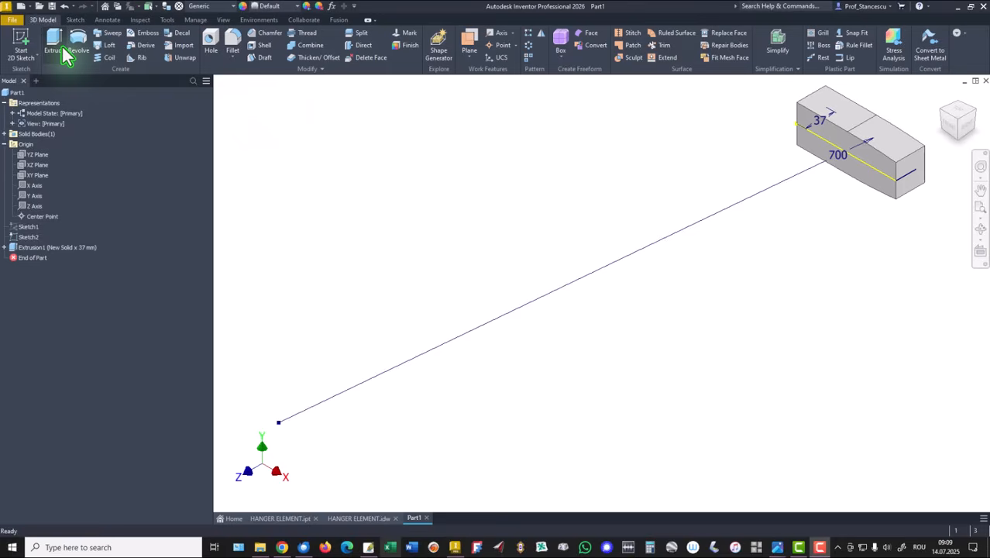
Step: Extrude the second sketch's profile symmetrically through all, using Intersect to keep only the volume shared with the block
{"action": "left_click", "coordinate": [55, 46]}
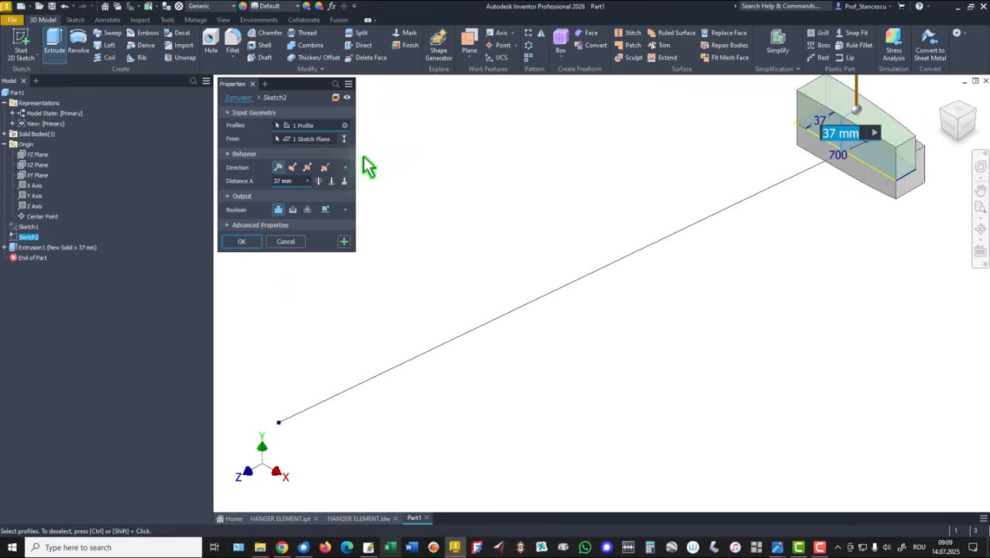
{"action": "left_click", "coordinate": [307, 168]}
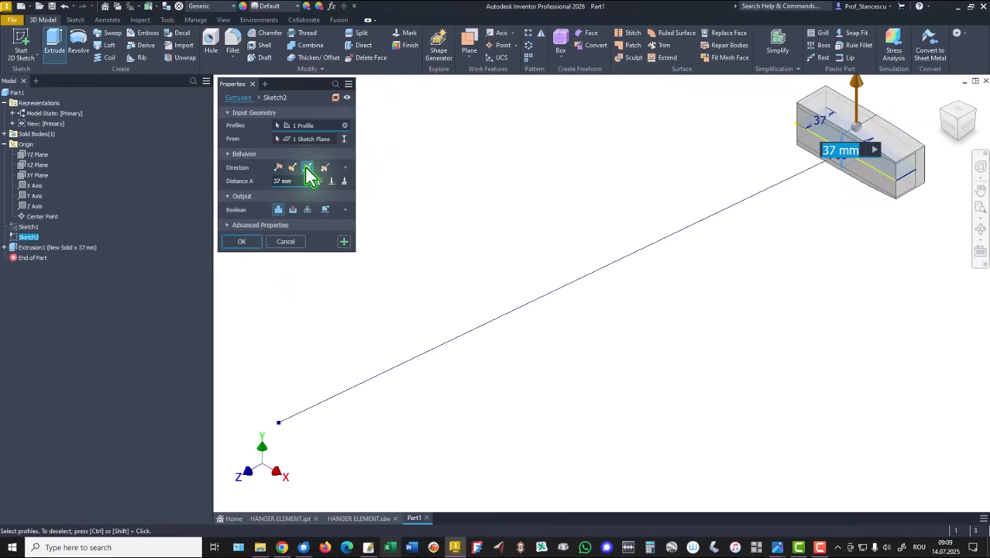
{"action": "left_click", "coordinate": [308, 210]}
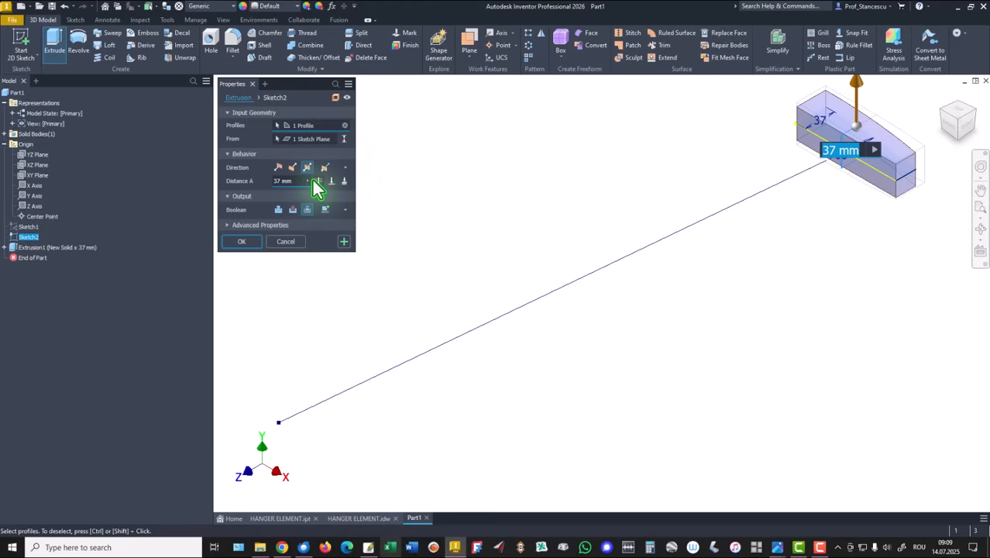
{"action": "left_click", "coordinate": [319, 181]}
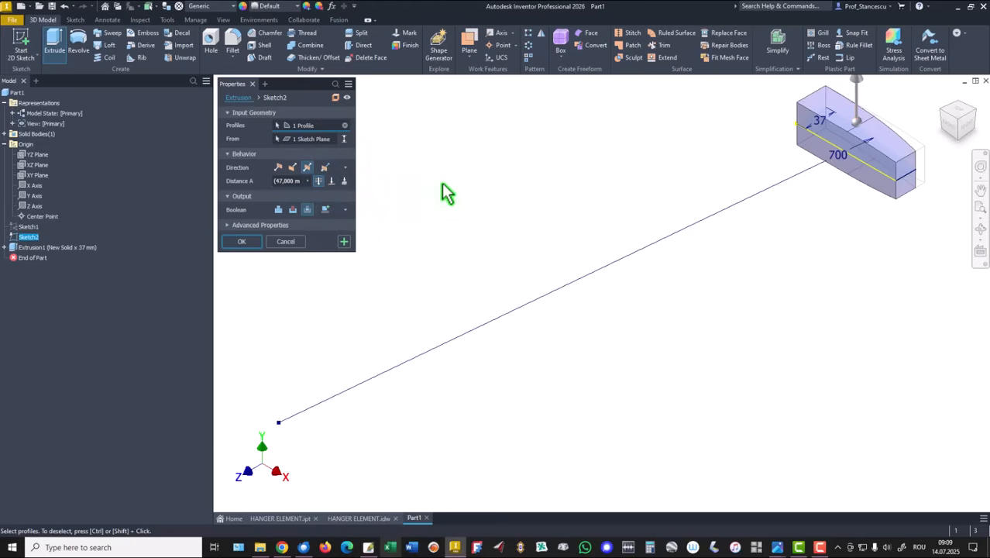
{"action": "left_click", "coordinate": [241, 241]}
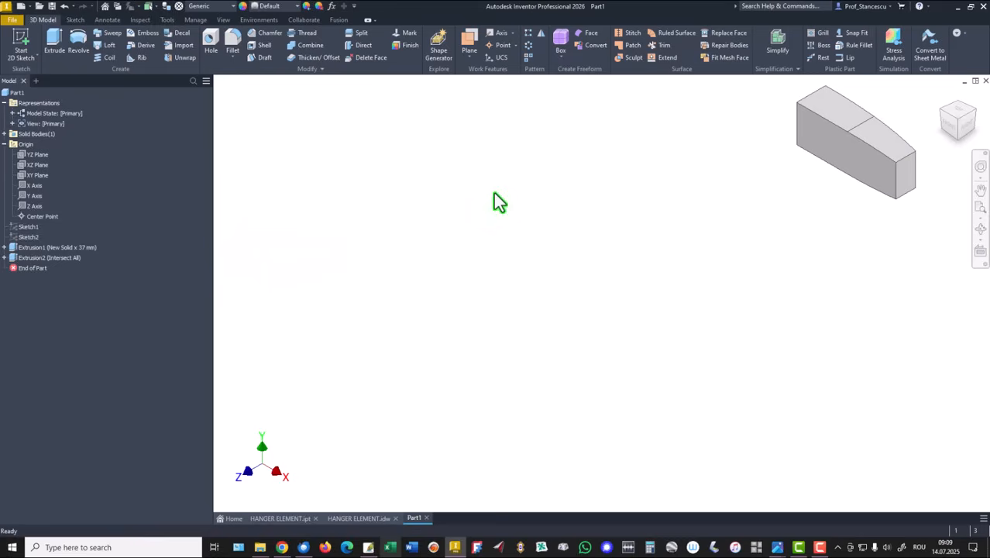
Step: Inspect the solid from several sides and examine the section view in the HANGER ELEMENT drawing for the inner cut dimensions
{"action": "key", "text": "F6"}
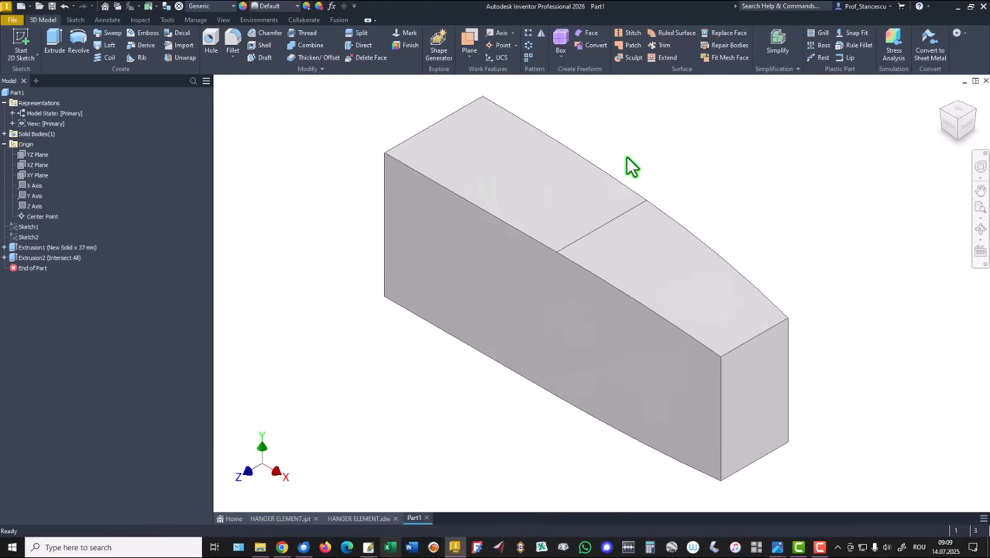
{"action": "middle_click_drag", "start_coordinate": [675, 166], "coordinate": [778, 337], "text": "shift"}
{"action": "middle_click_drag", "start_coordinate": [745, 305], "coordinate": [724, 319], "text": "shift"}
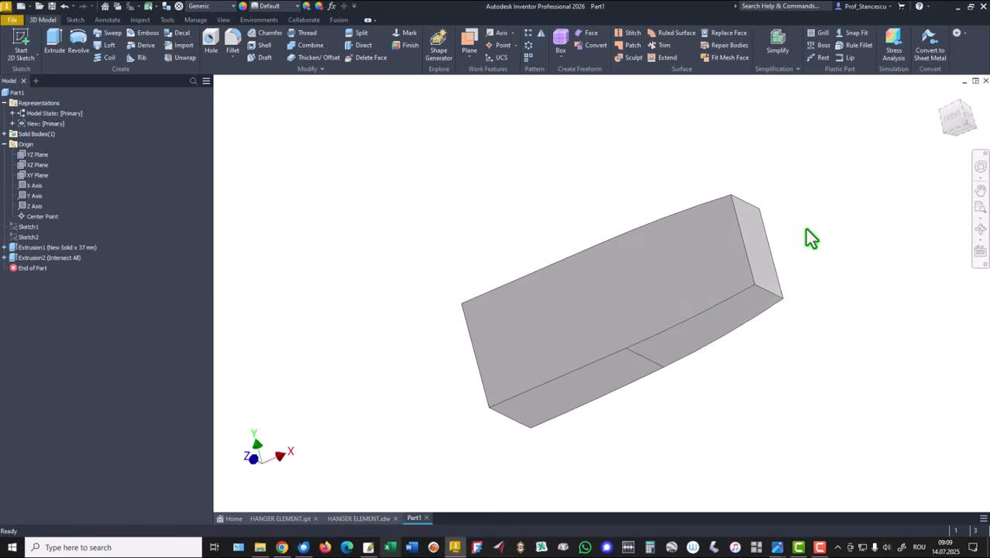
{"action": "key", "text": "F6"}
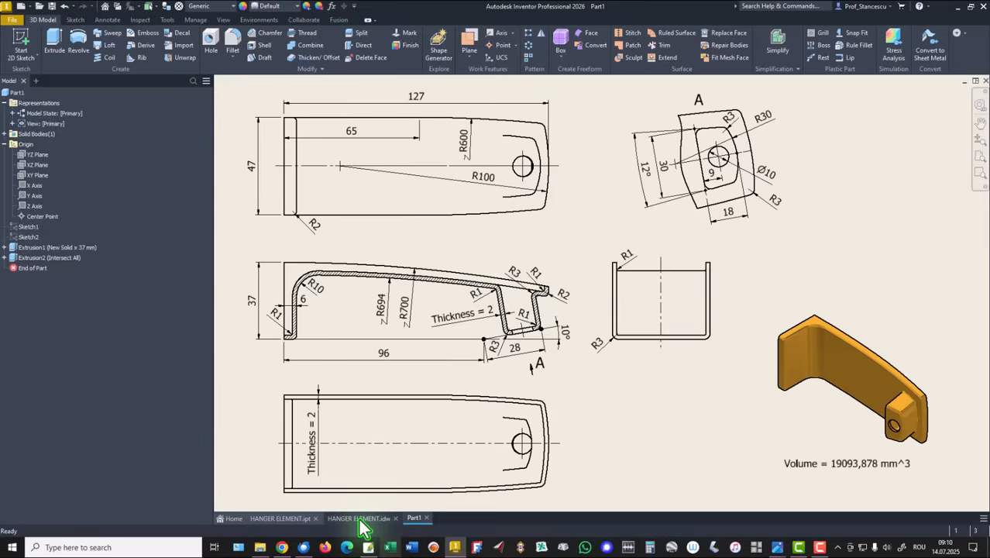
{"action": "left_click", "coordinate": [360, 519]}
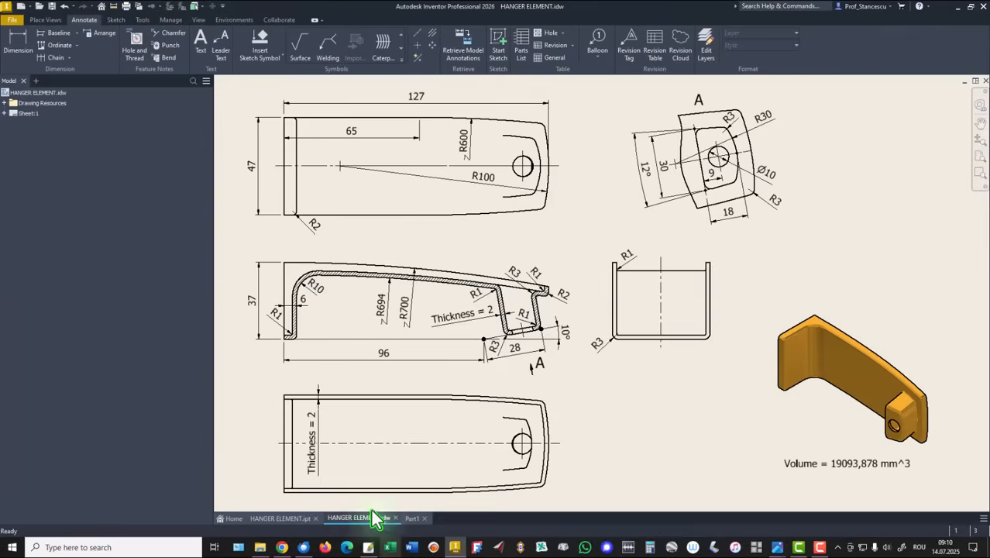
{"action": "left_click", "coordinate": [313, 357]}
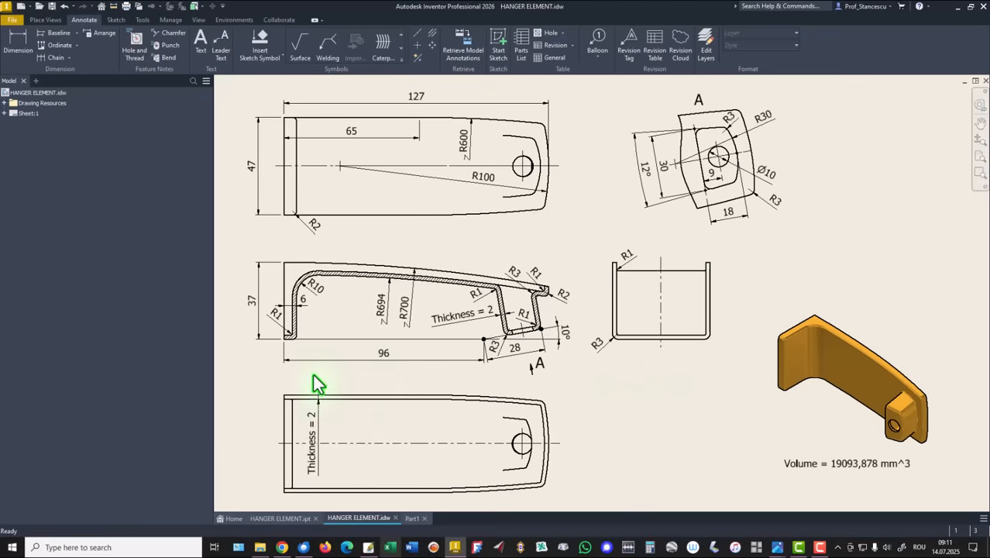
{"action": "left_click", "coordinate": [387, 319]}
{"action": "left_click", "coordinate": [413, 517]}
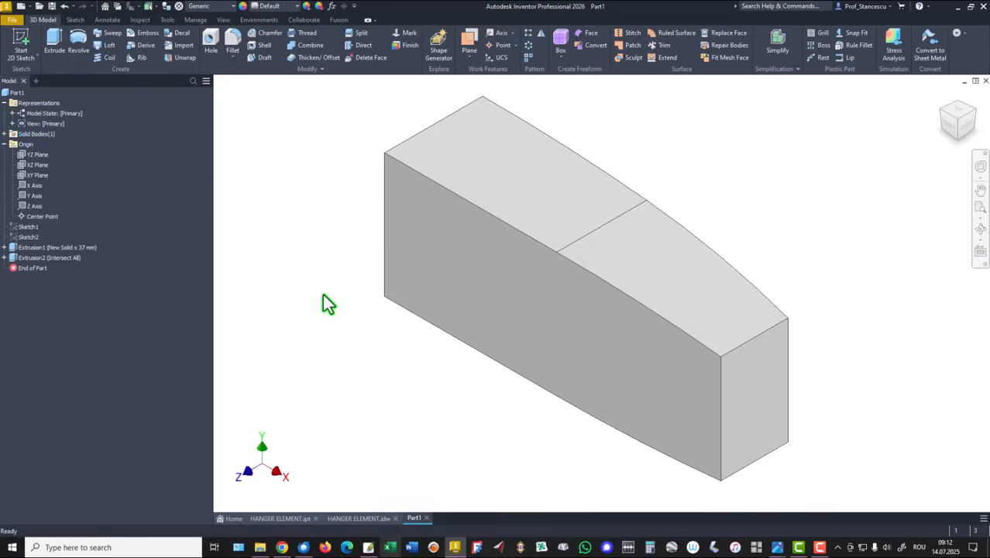
Step: Start a new sketch on the XZ plane and slice the graphics at the sketch plane
{"action": "left_click", "coordinate": [23, 165]}
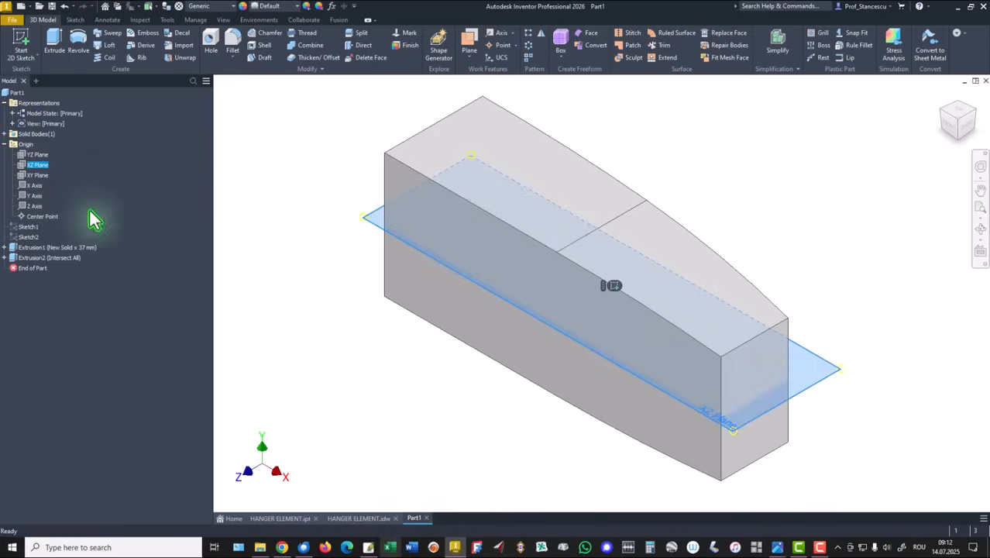
{"action": "left_click", "coordinate": [611, 287]}
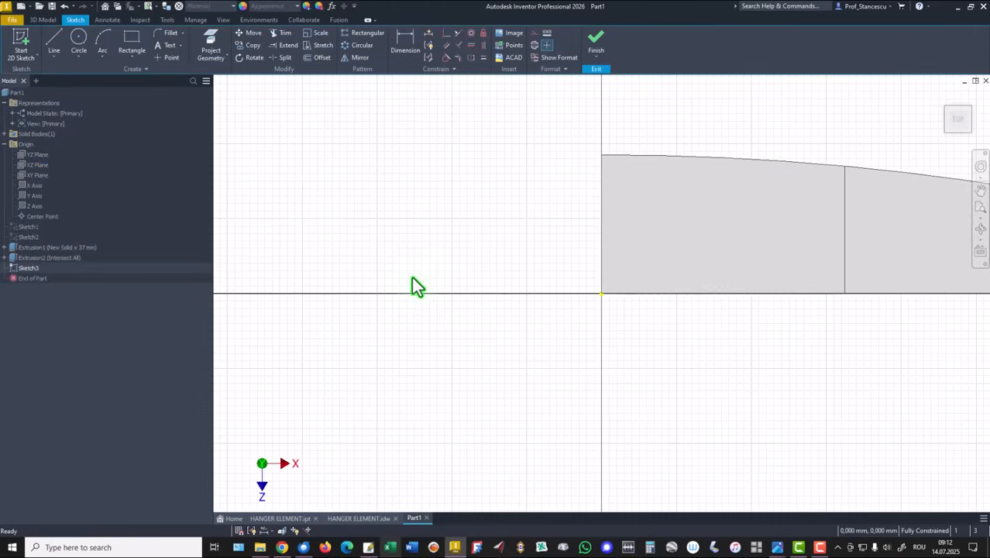
{"action": "key", "text": "Home"}
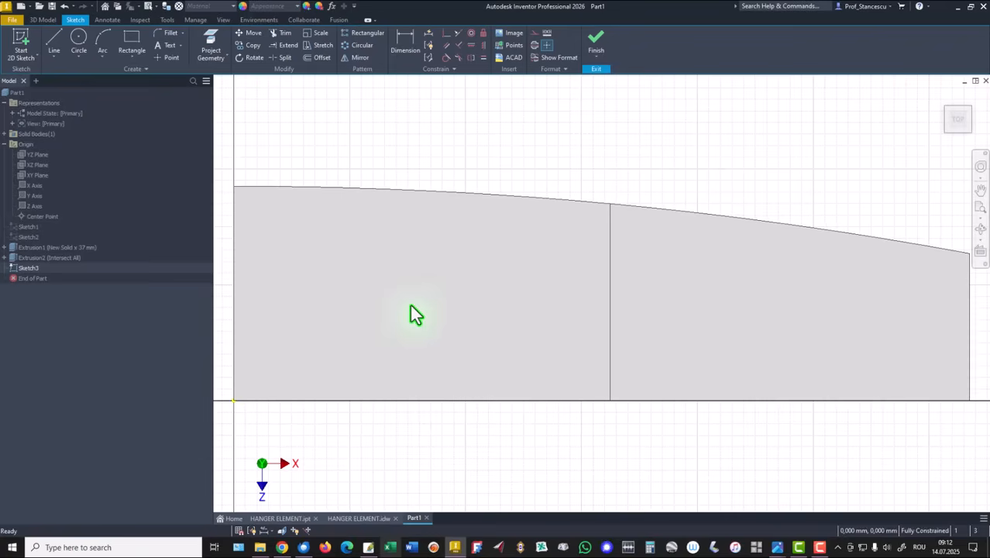
{"action": "key", "text": "F7"}
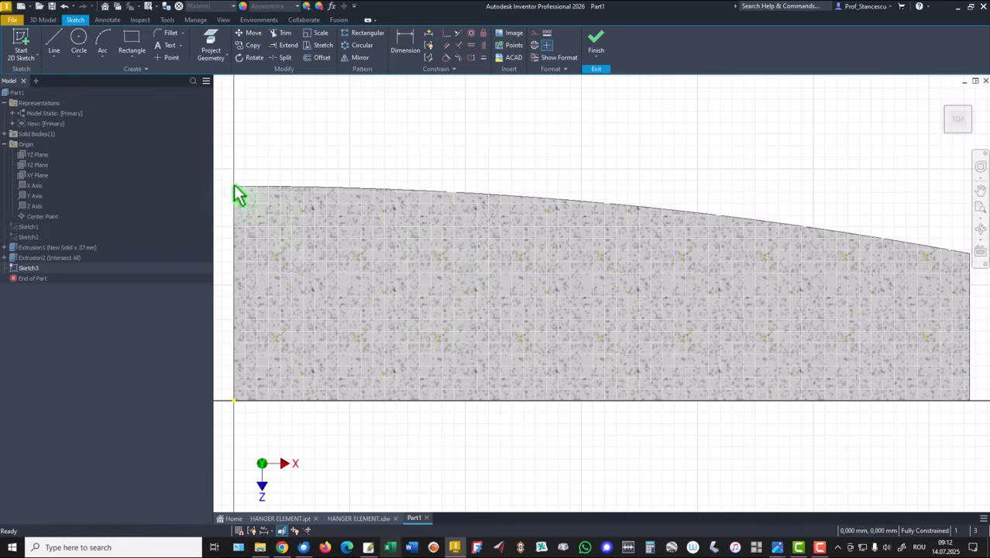
Step: Sketch a vertical line about 31 mm long, about 4.8 mm inside the tall end, continuing as an arc past the part's far end
{"action": "left_click", "coordinate": [53, 46]}
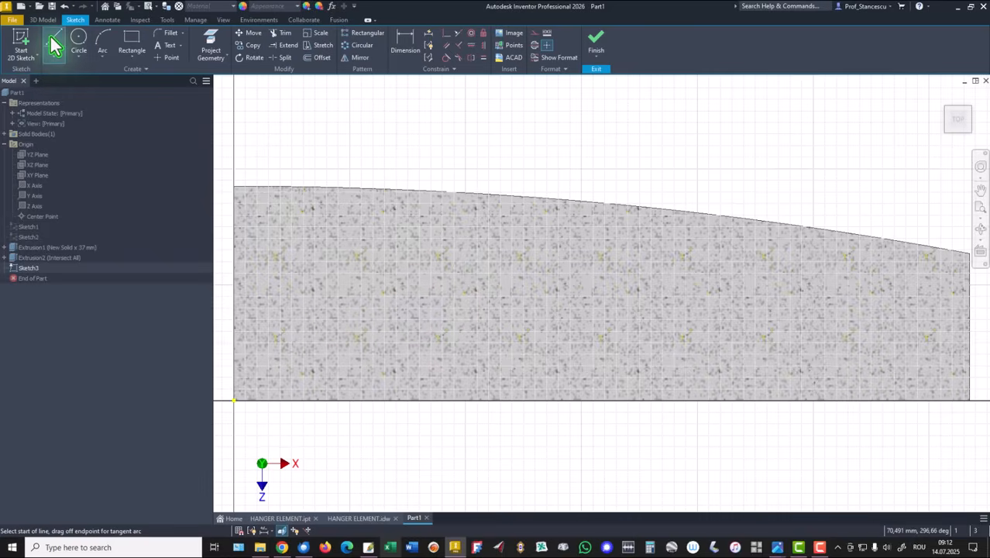
{"action": "left_click", "coordinate": [261, 399]}
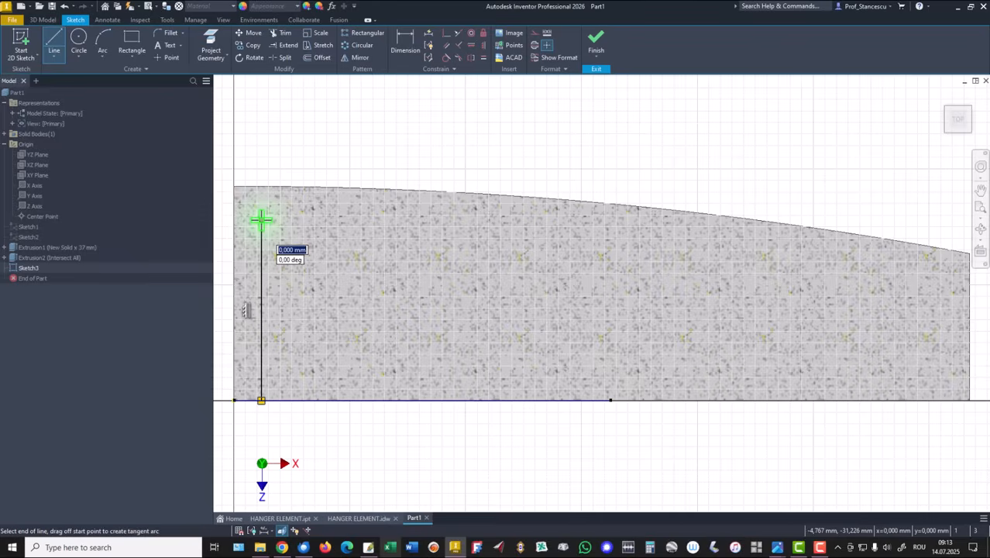
{"action": "left_click_drag", "start_coordinate": [262, 221], "coordinate": [980, 283]}
{"action": "right_click", "coordinate": [980, 283]}
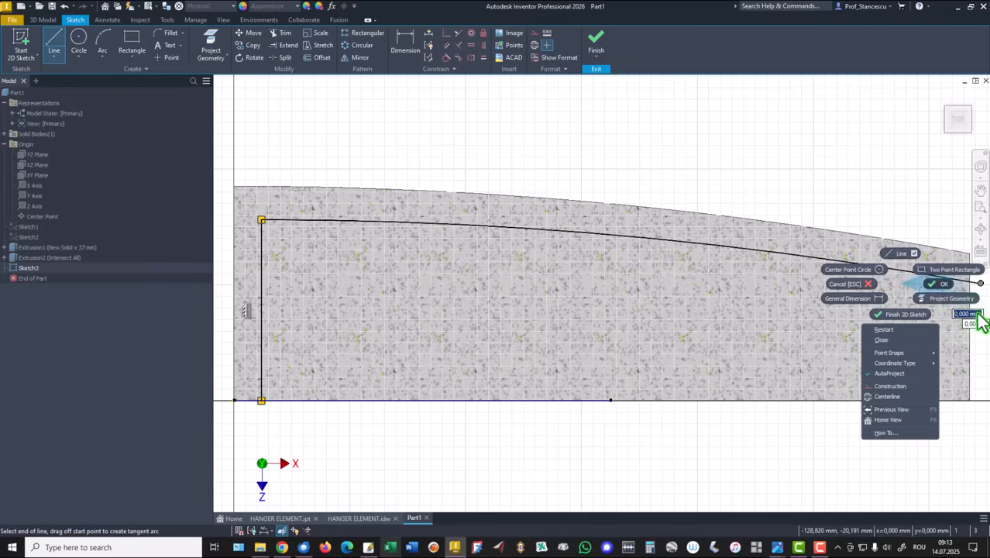
{"action": "left_click", "coordinate": [941, 287]}
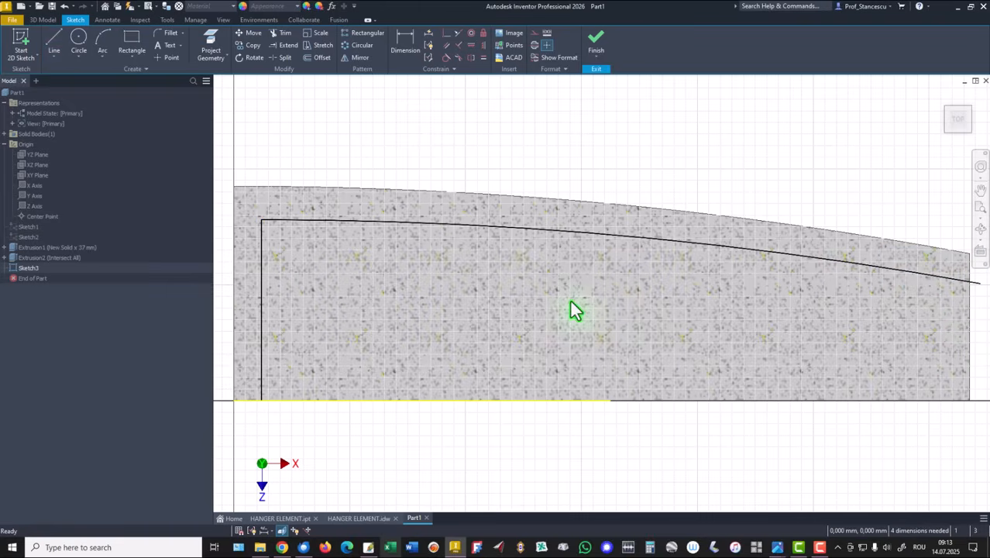
Step: Dimension the vertical line 6 mm from the part's tall end edge
{"action": "left_click", "coordinate": [405, 48]}
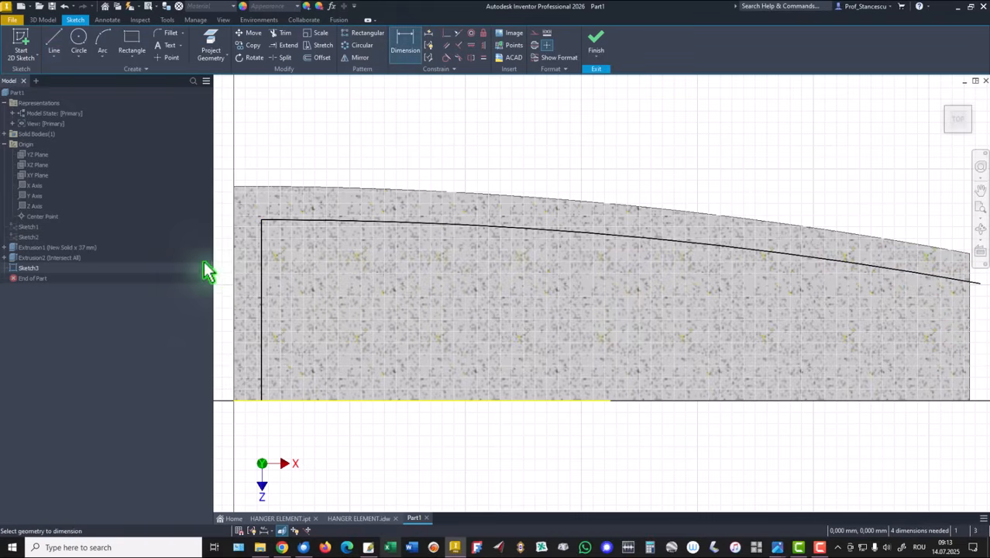
{"action": "left_click", "coordinate": [235, 317]}
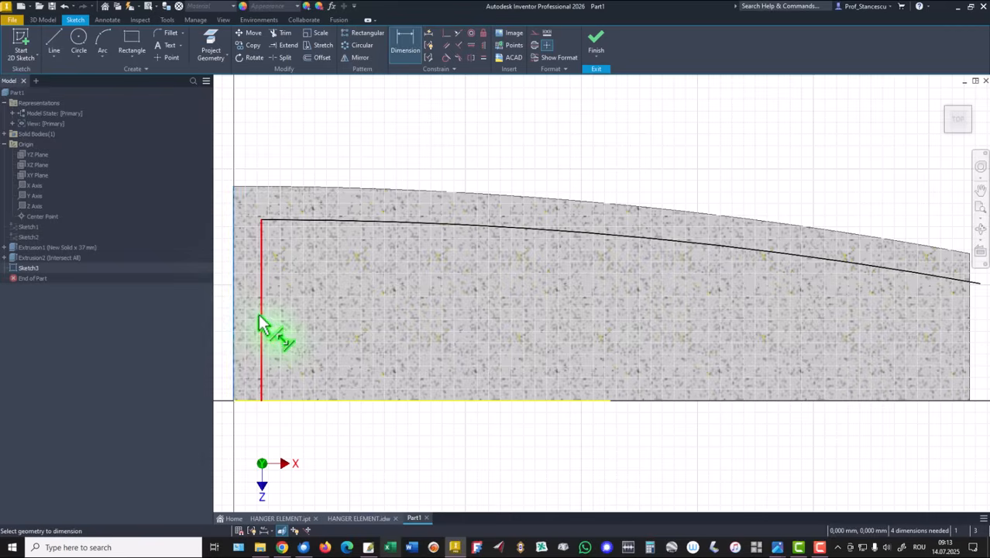
{"action": "left_click", "coordinate": [263, 333]}
{"action": "left_click", "coordinate": [262, 144]}
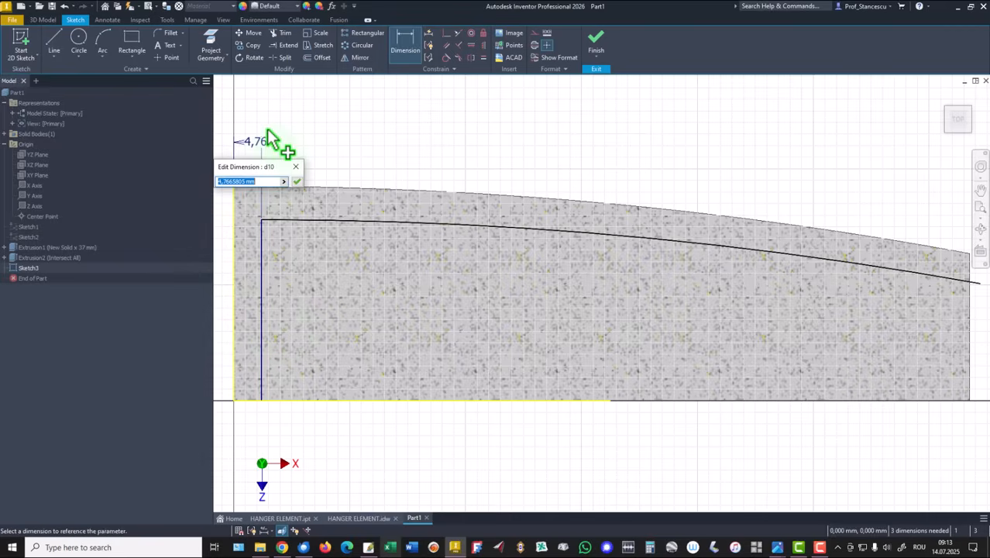
{"action": "type", "text": "6"}
{"action": "key", "text": "Return"}
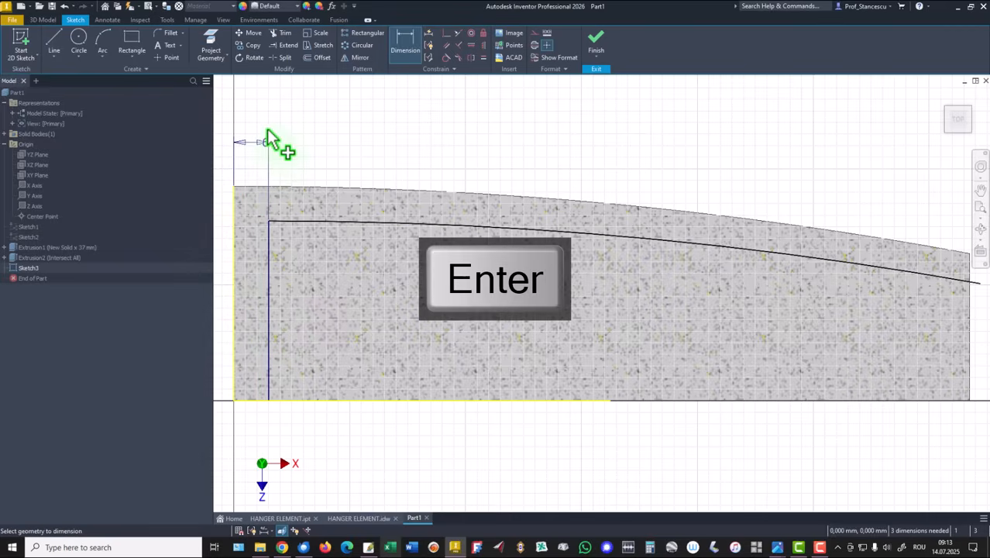
Step: Dimension the sketched arc with a radius of 694 mm
{"action": "left_click", "coordinate": [480, 228]}
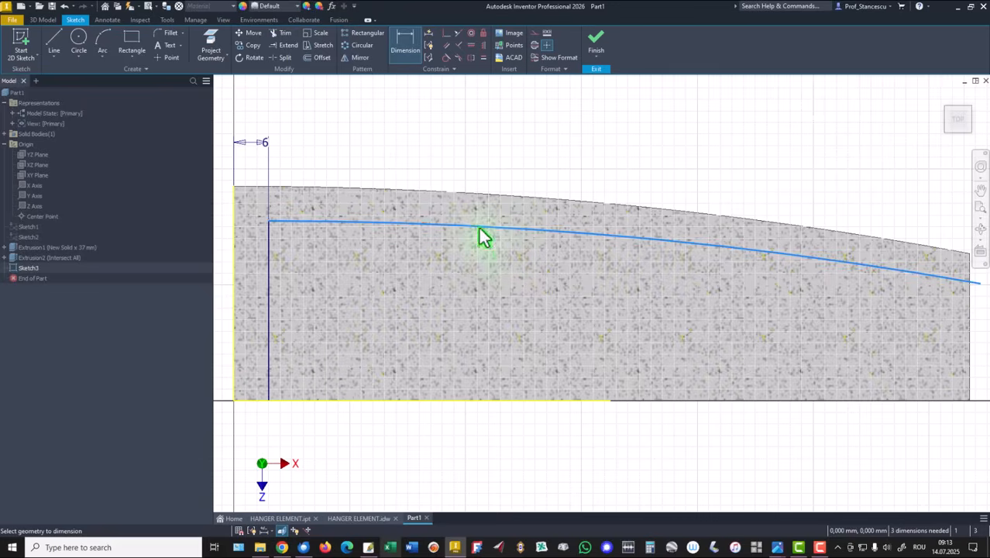
{"action": "left_click", "coordinate": [479, 319]}
{"action": "type", "text": "6"}
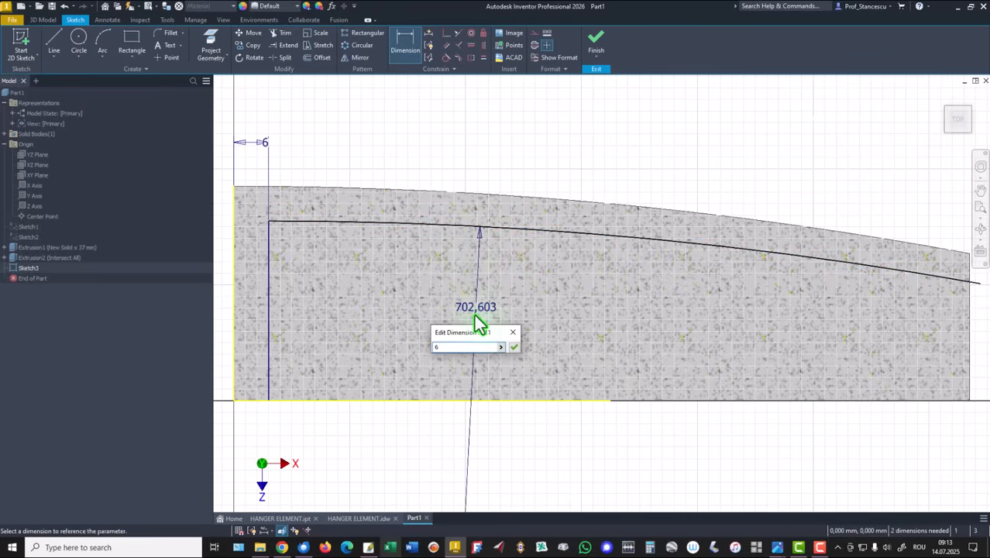
{"action": "type", "text": "94"}
{"action": "key", "text": "Return"}
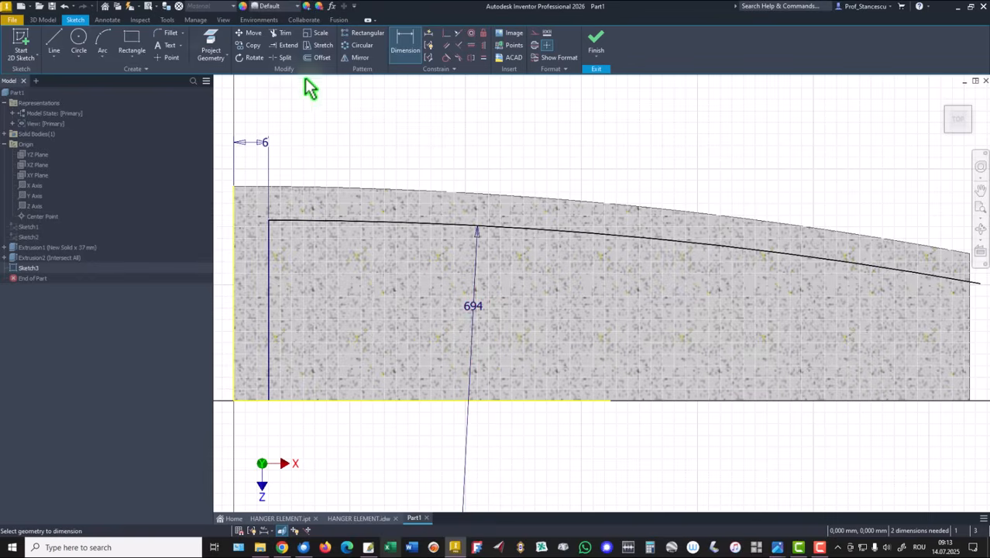
Step: Project the part's far end edge into the sketch and trim the arc portion extending beyond it
{"action": "left_click", "coordinate": [210, 48]}
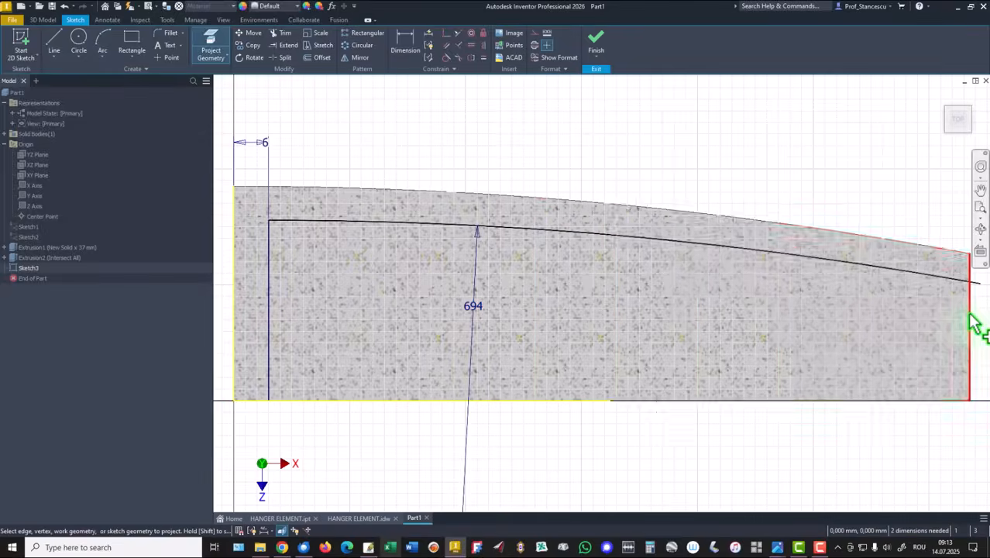
{"action": "left_click", "coordinate": [973, 326]}
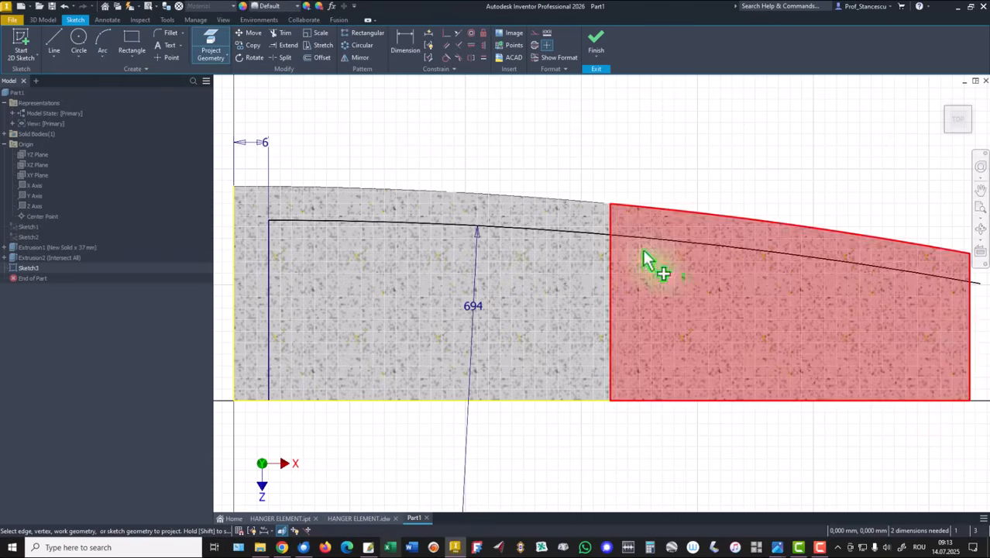
{"action": "left_click", "coordinate": [285, 32]}
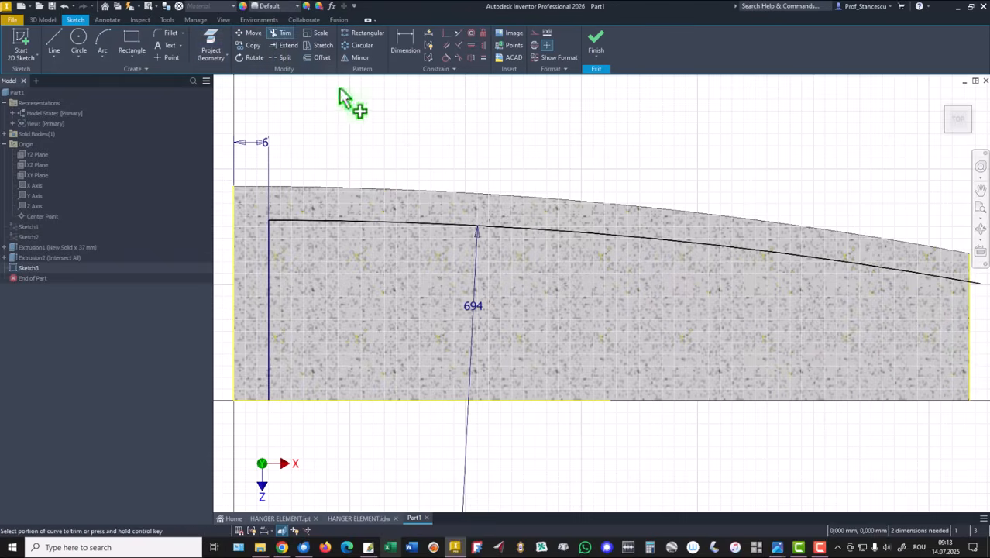
{"action": "left_click", "coordinate": [978, 291]}
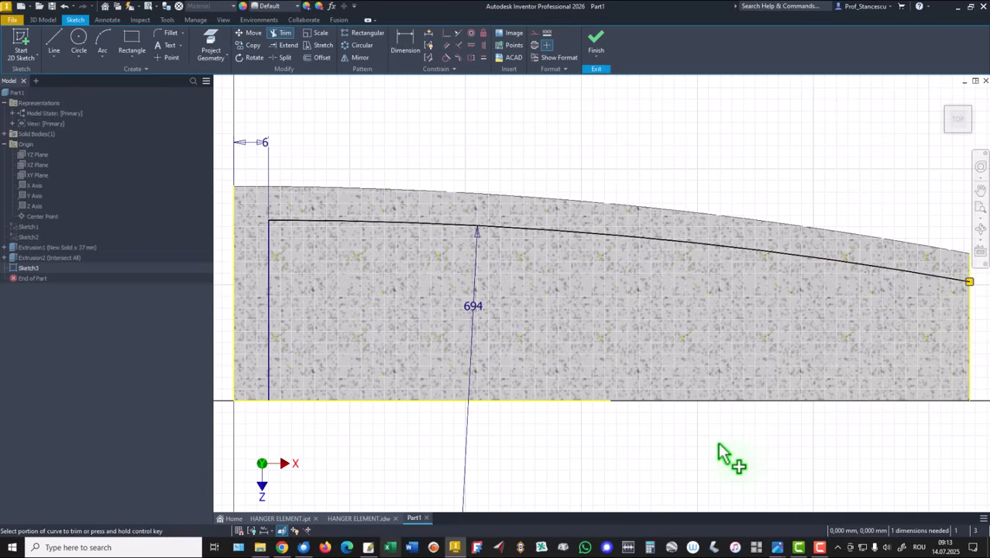
Step: Close the inner profile with a 127 mm line along the base edge and a line up the far end to the arc, finishing the sketch
{"action": "key", "text": "Escape"}
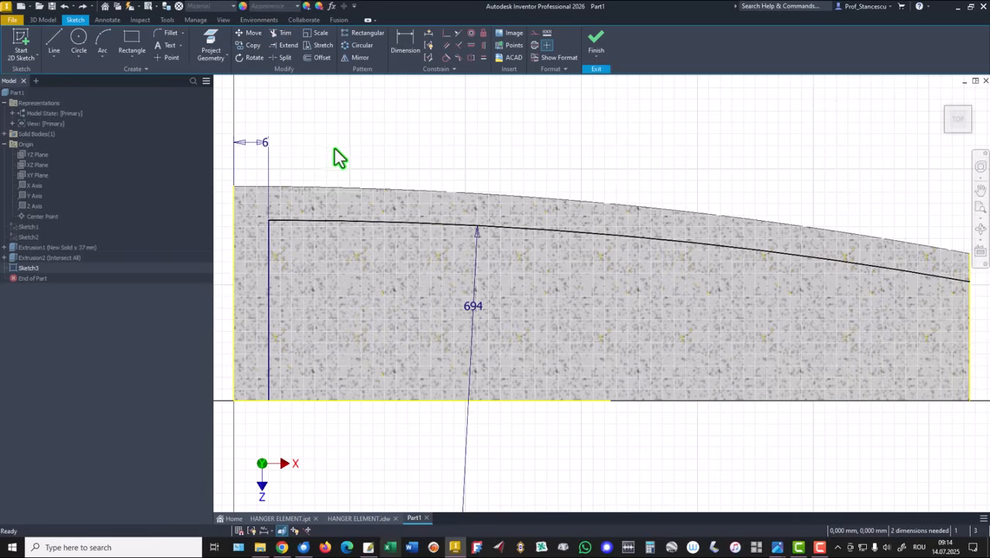
{"action": "left_click", "coordinate": [52, 44]}
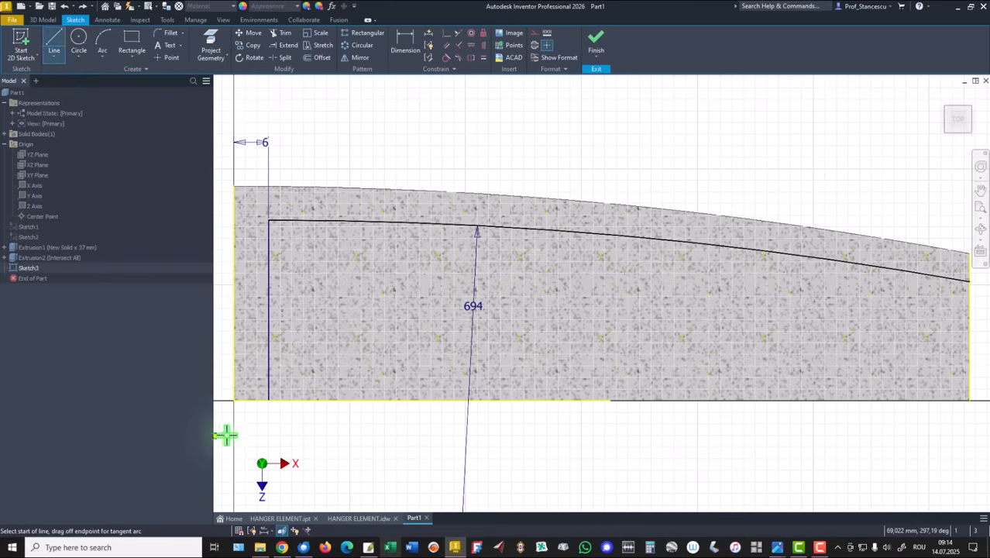
{"action": "left_click", "coordinate": [235, 401]}
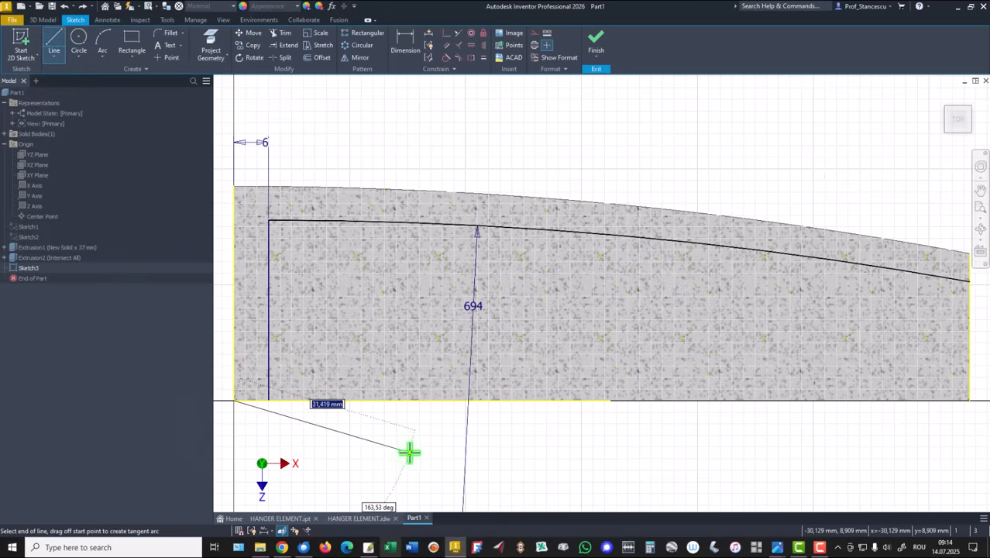
{"action": "left_click", "coordinate": [969, 399]}
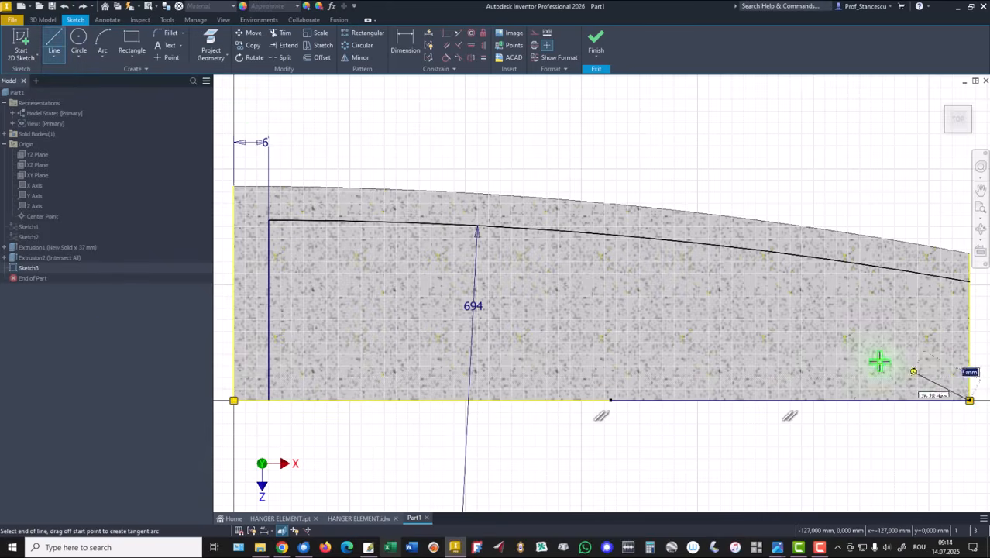
{"action": "double_click", "coordinate": [970, 282]}
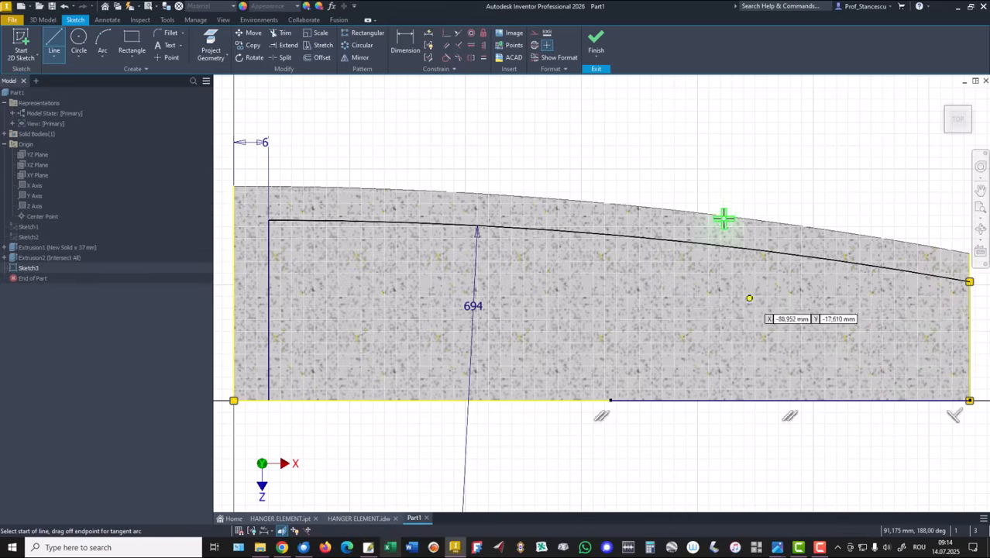
{"action": "right_click", "coordinate": [677, 158]}
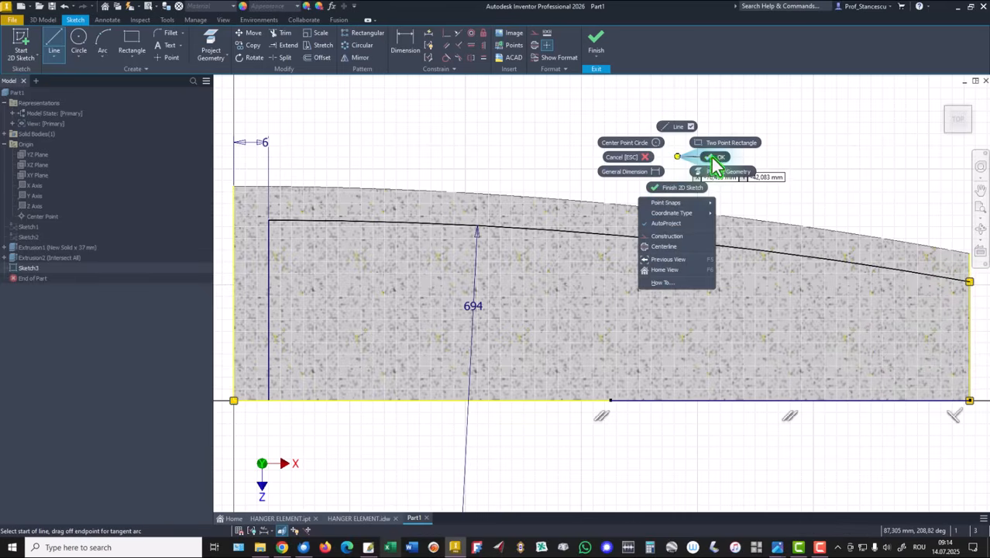
{"action": "left_click", "coordinate": [702, 156]}
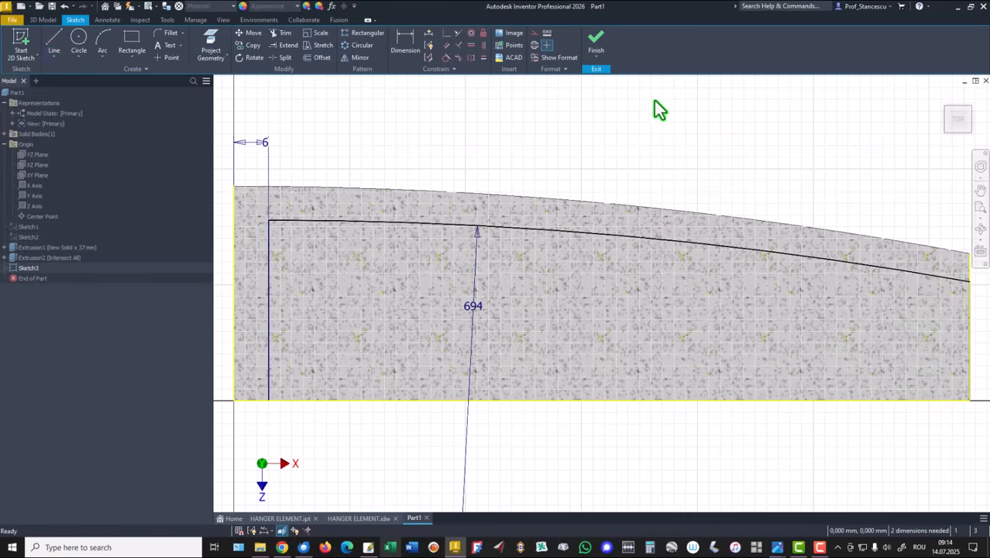
{"action": "left_click", "coordinate": [596, 42]}
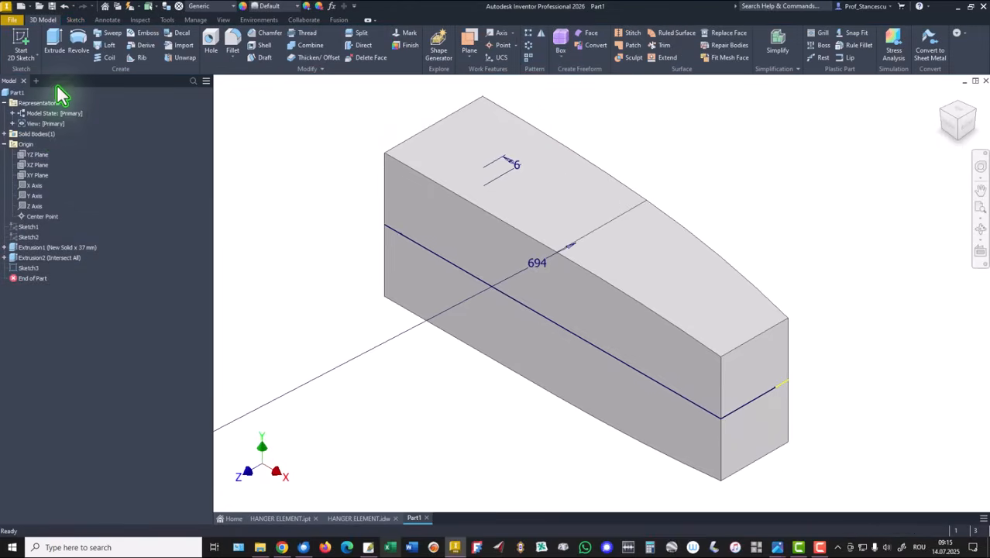
Step: Cut the closed inner profile symmetrically through all of the solid with an extrusion
{"action": "left_click", "coordinate": [54, 40]}
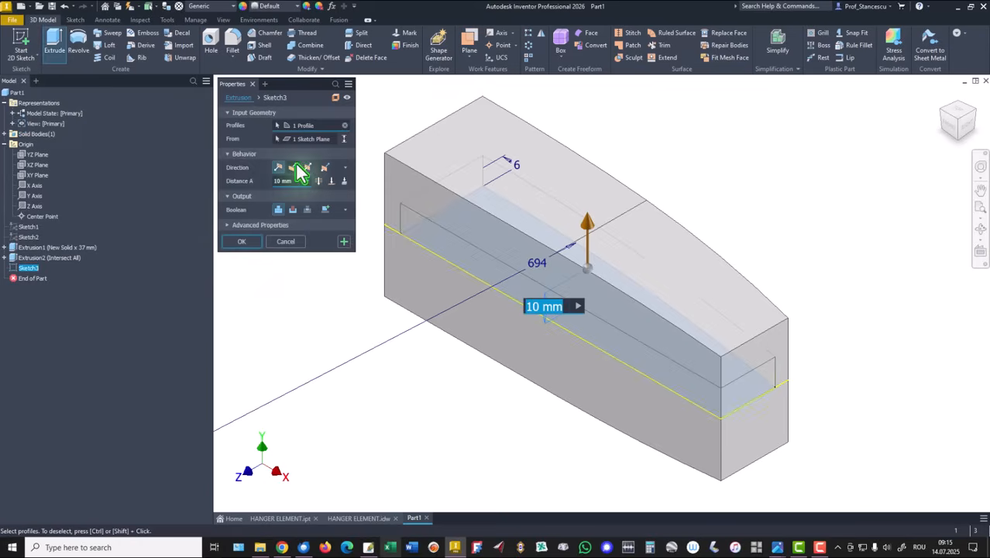
{"action": "left_click", "coordinate": [291, 209]}
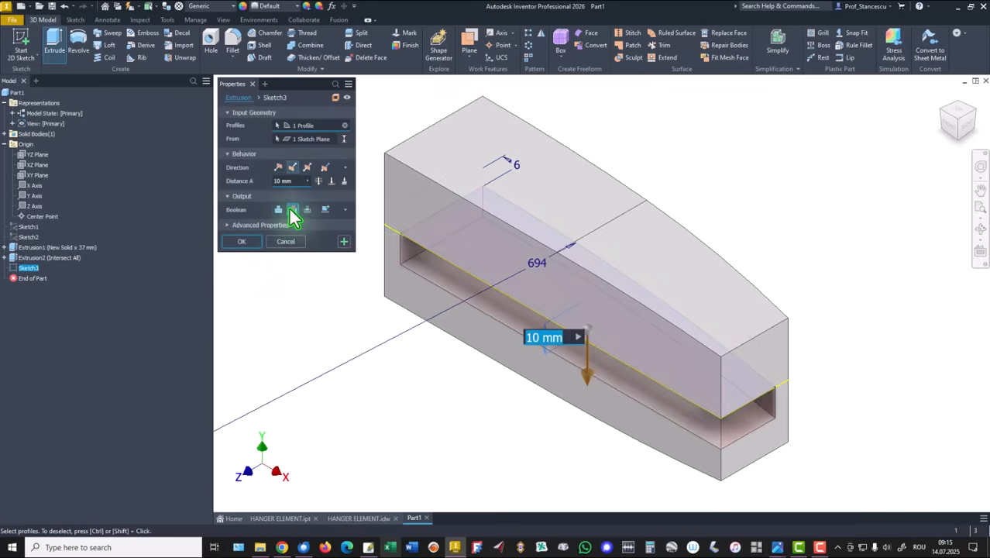
{"action": "left_click", "coordinate": [307, 169]}
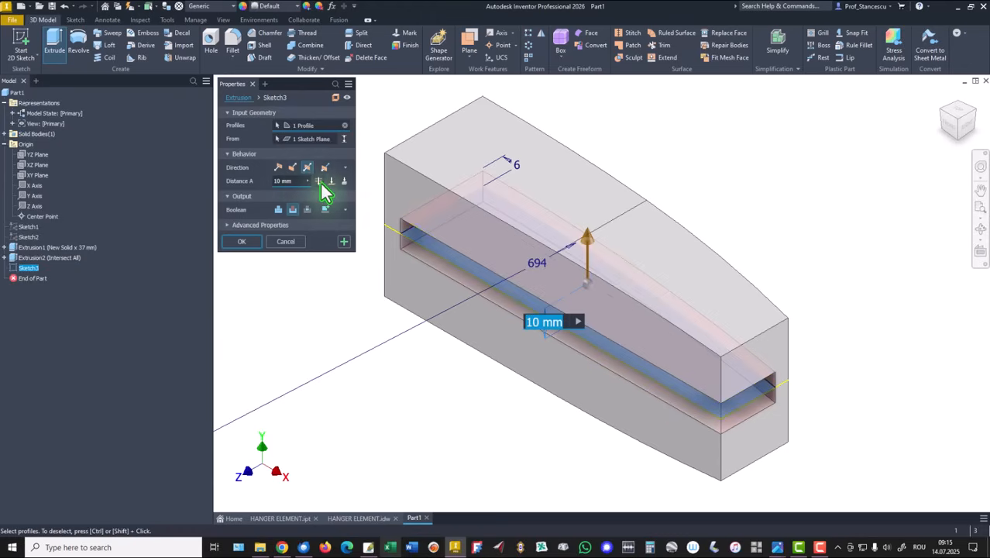
{"action": "left_click", "coordinate": [320, 181]}
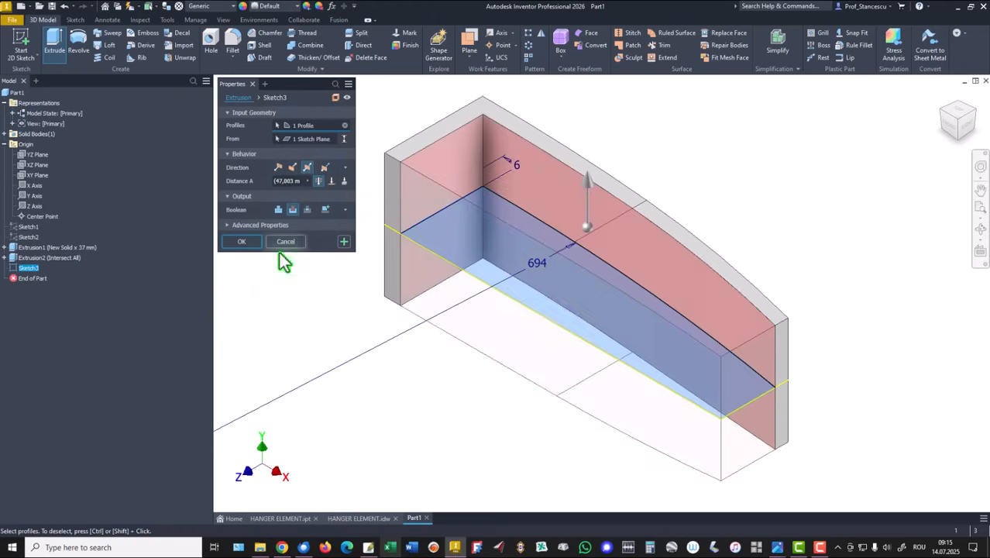
{"action": "left_click", "coordinate": [239, 241]}
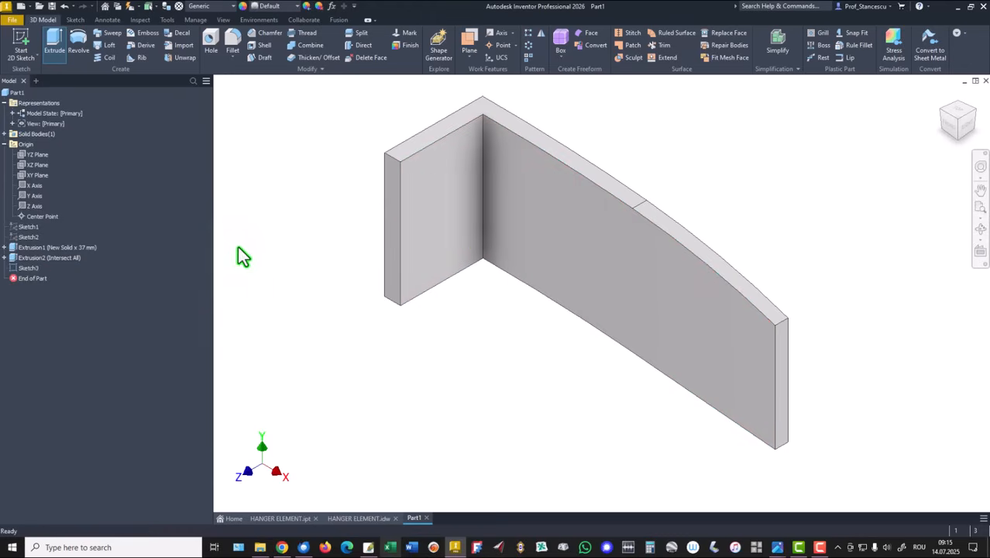
Step: Fillet the vertical inner corner edge between the short flange and the long wall with a 10 mm radius
{"action": "left_click", "coordinate": [483, 200]}
{"action": "left_click", "coordinate": [498, 192]}
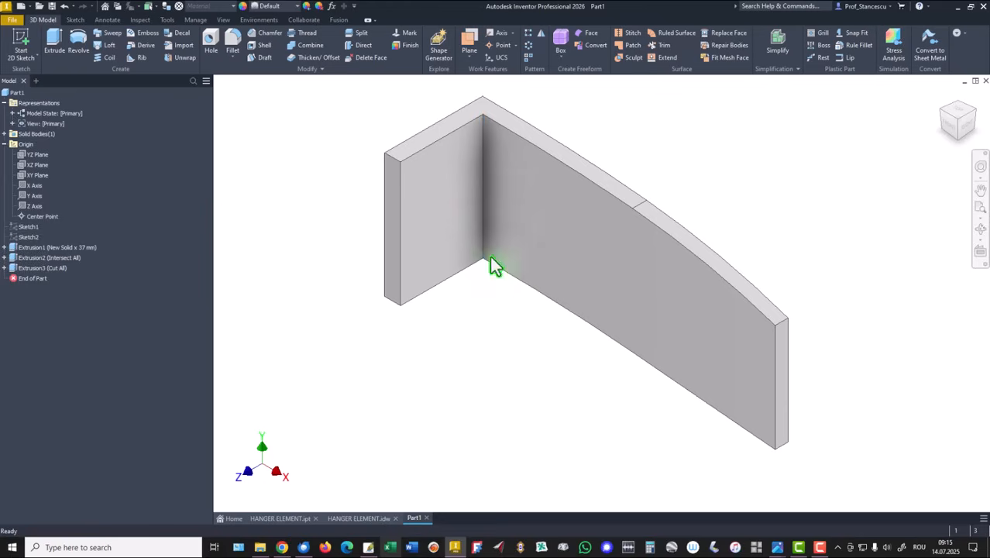
{"action": "type", "text": "1"}
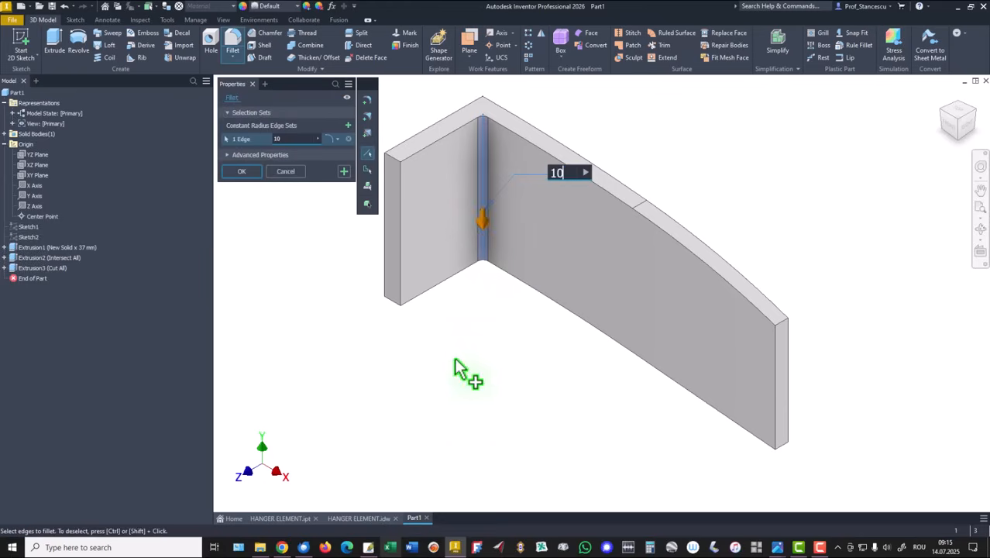
{"action": "type", "text": "0"}
{"action": "left_click", "coordinate": [231, 172]}
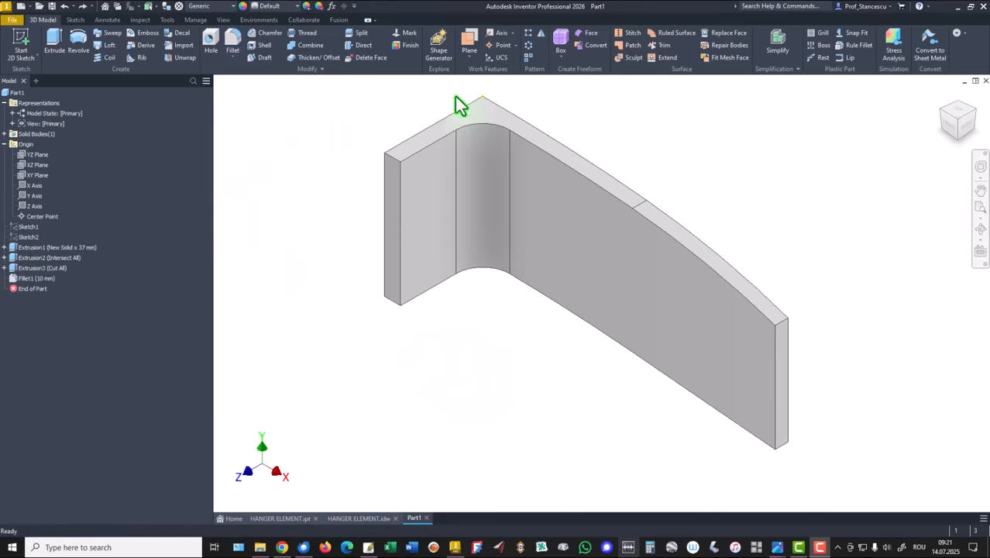
Step: Start a sketch on the short flange's narrow end face and project the two curved edges and the far end edge
{"action": "left_click", "coordinate": [393, 222]}
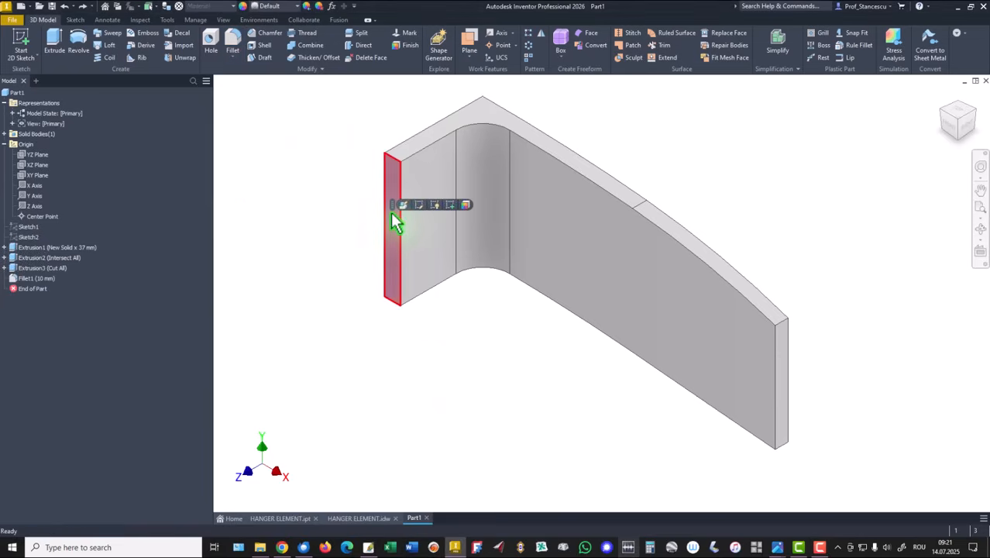
{"action": "left_click", "coordinate": [450, 205]}
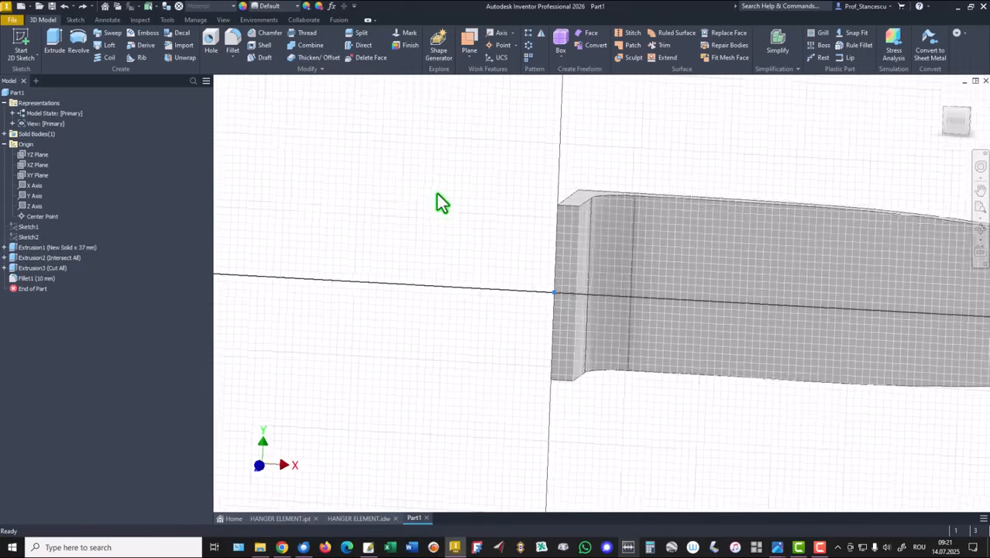
{"action": "key", "text": "Home"}
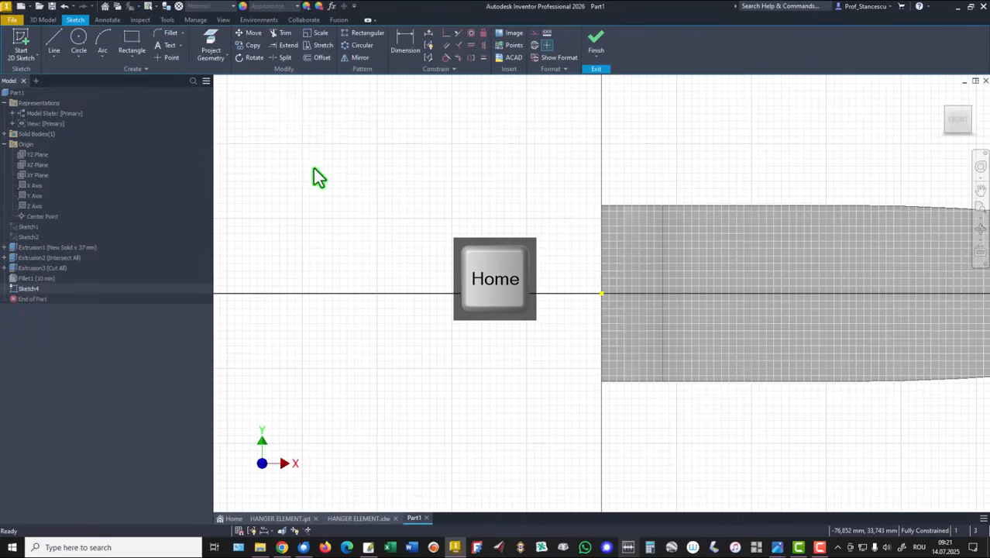
{"action": "key", "text": "p"}
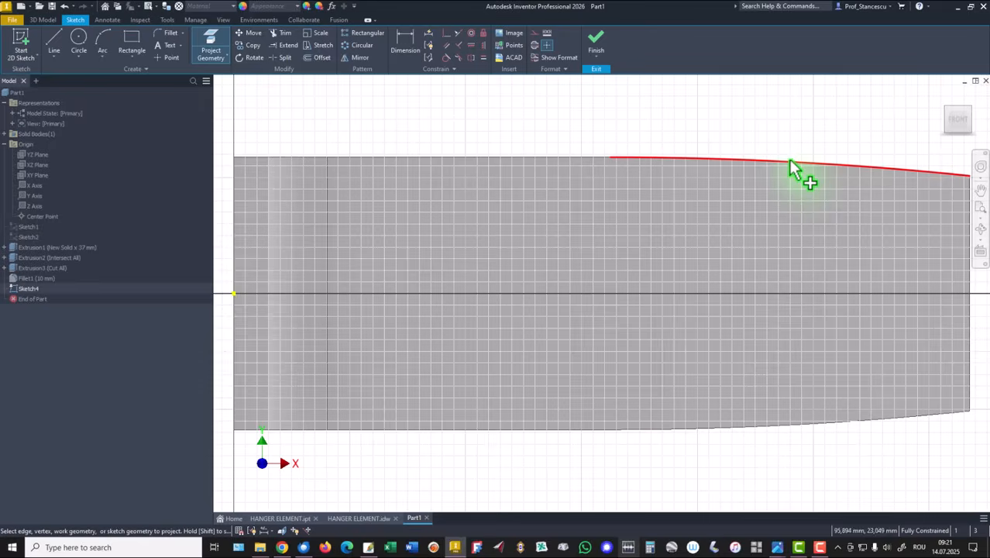
{"action": "left_click", "coordinate": [788, 160]}
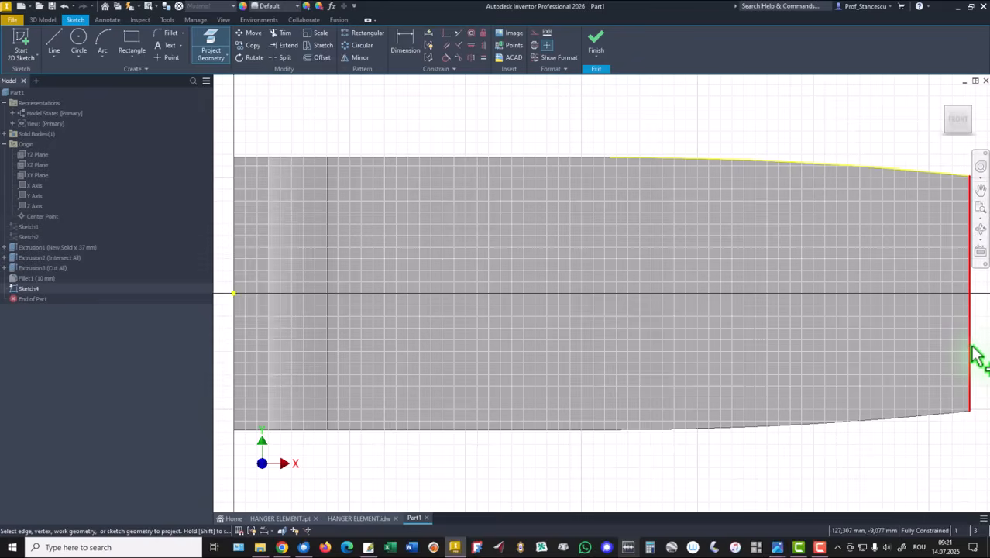
{"action": "left_click", "coordinate": [971, 347]}
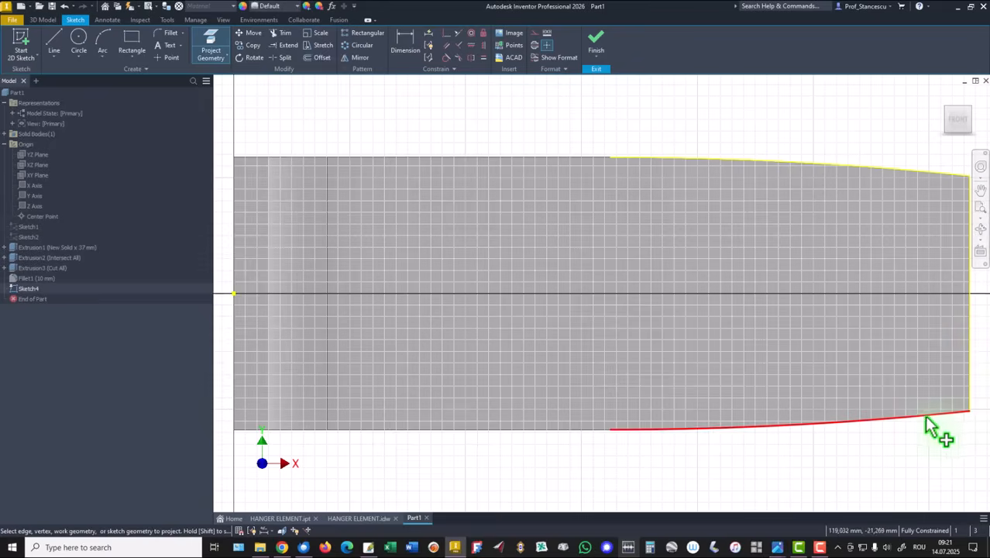
{"action": "left_click", "coordinate": [910, 417]}
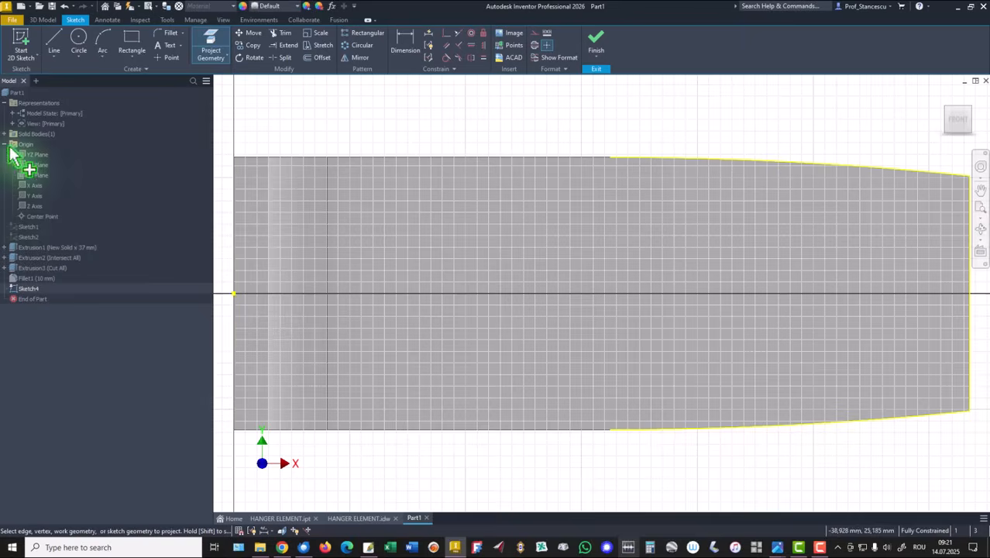
Step: Sketch a three-point arc between the two projected curved edges, tangent to the part's far end edge
{"action": "left_click", "coordinate": [102, 43]}
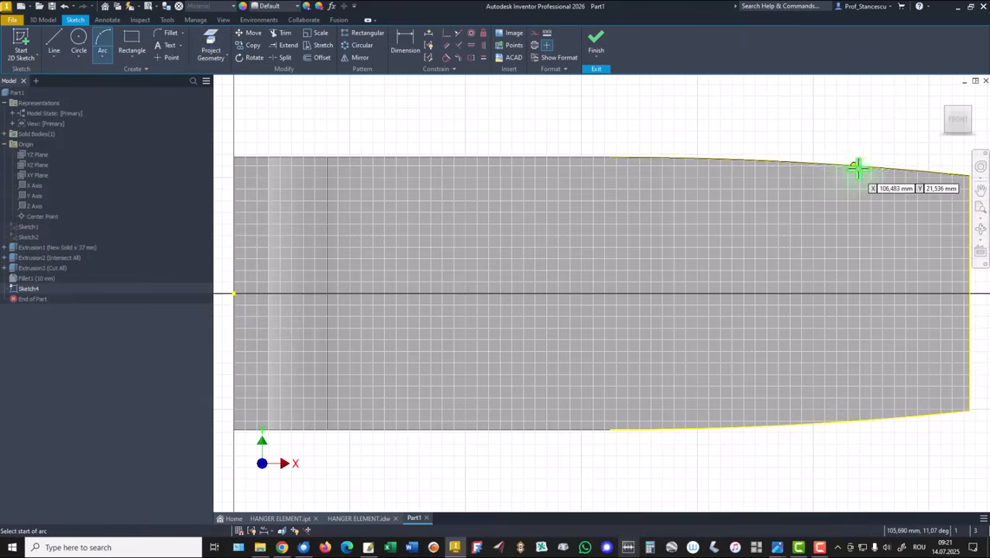
{"action": "left_click", "coordinate": [937, 174]}
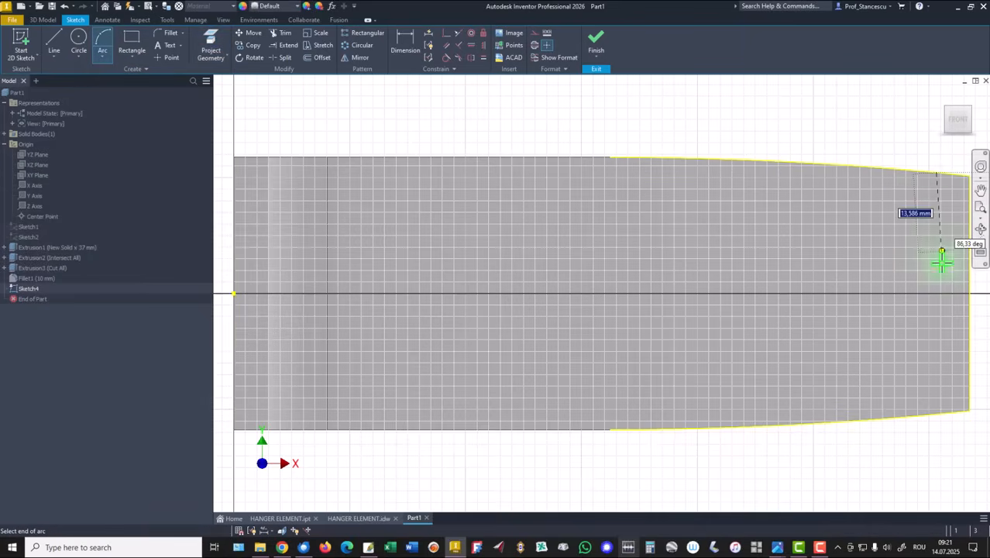
{"action": "left_click", "coordinate": [933, 414]}
{"action": "left_click", "coordinate": [968, 326]}
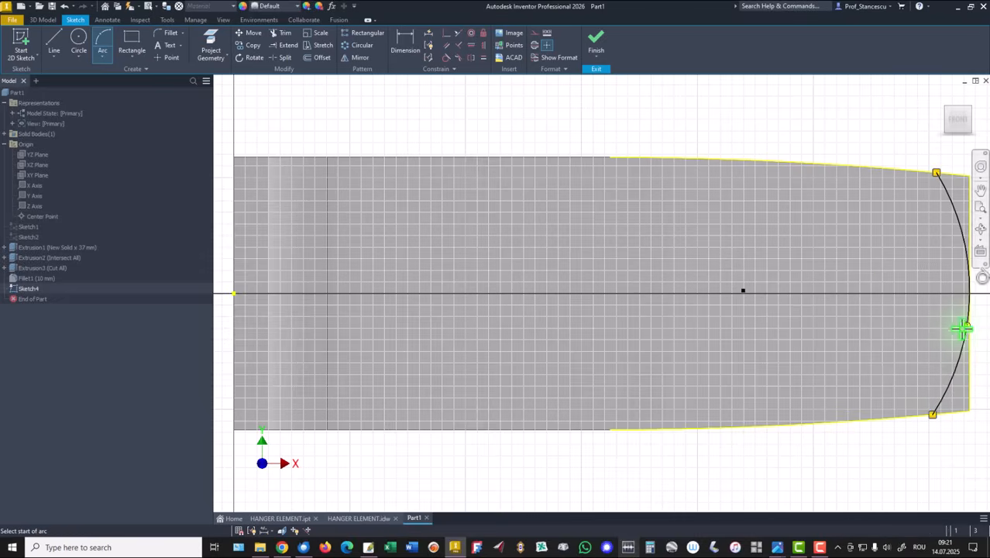
Step: Apply a horizontal constraint between the arc's center and the midpoint of the part's flange end edge
{"action": "middle_click_drag", "start_coordinate": [899, 303], "coordinate": [759, 313]}
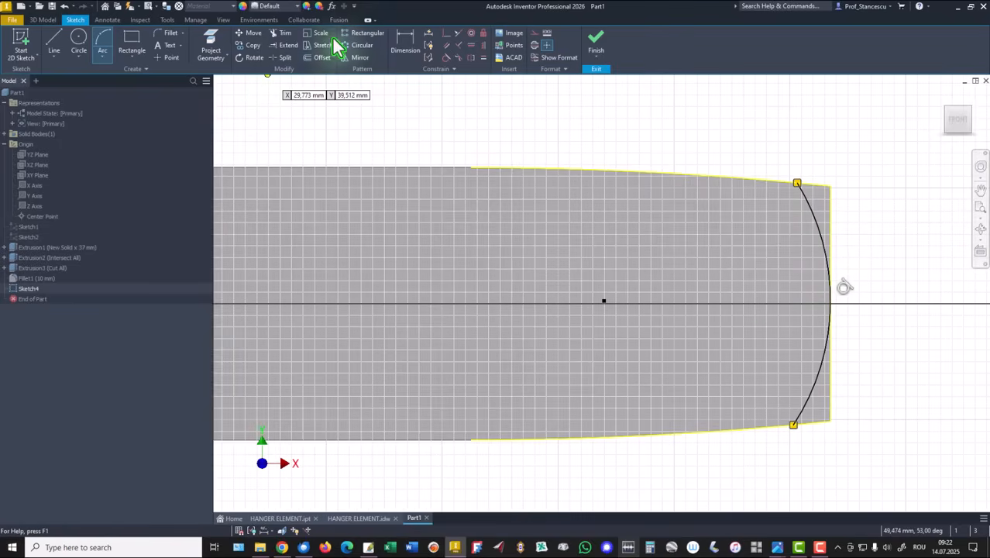
{"action": "left_click", "coordinate": [447, 34]}
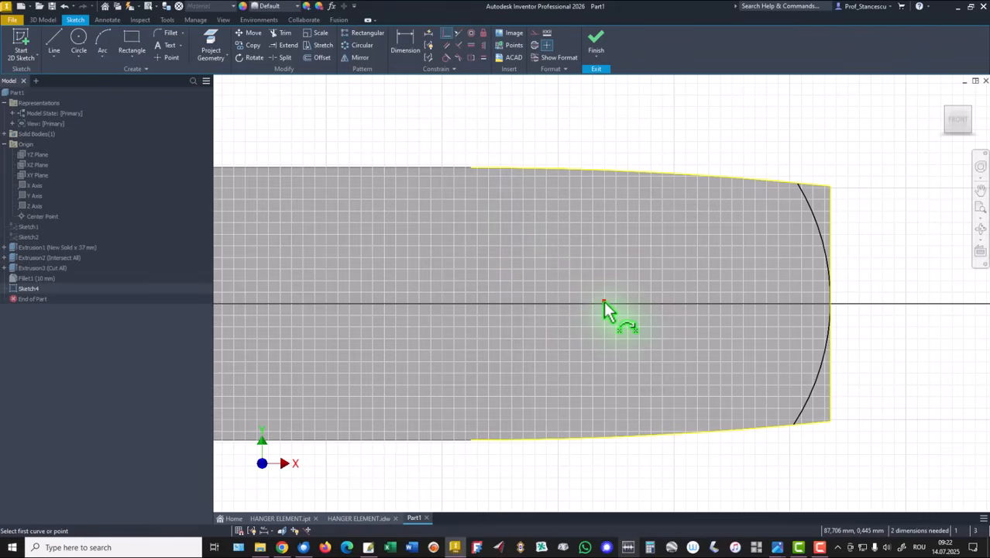
{"action": "left_click", "coordinate": [470, 45]}
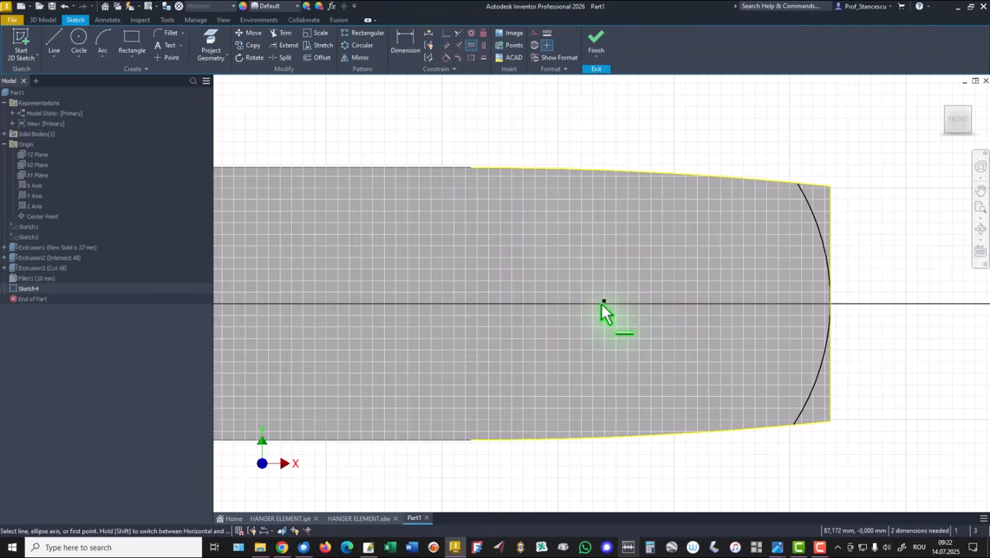
{"action": "left_click", "coordinate": [604, 301]}
{"action": "middle_click_drag", "start_coordinate": [530, 294], "coordinate": [638, 281]}
{"action": "scroll", "coordinate": [639, 281], "scroll_direction": "down", "scroll_amount": 3}
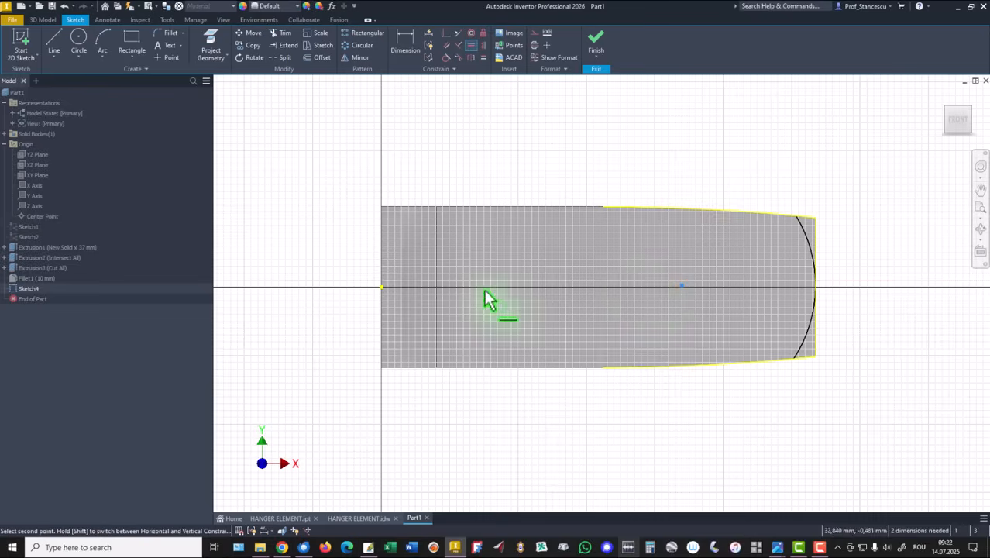
{"action": "left_click", "coordinate": [380, 286]}
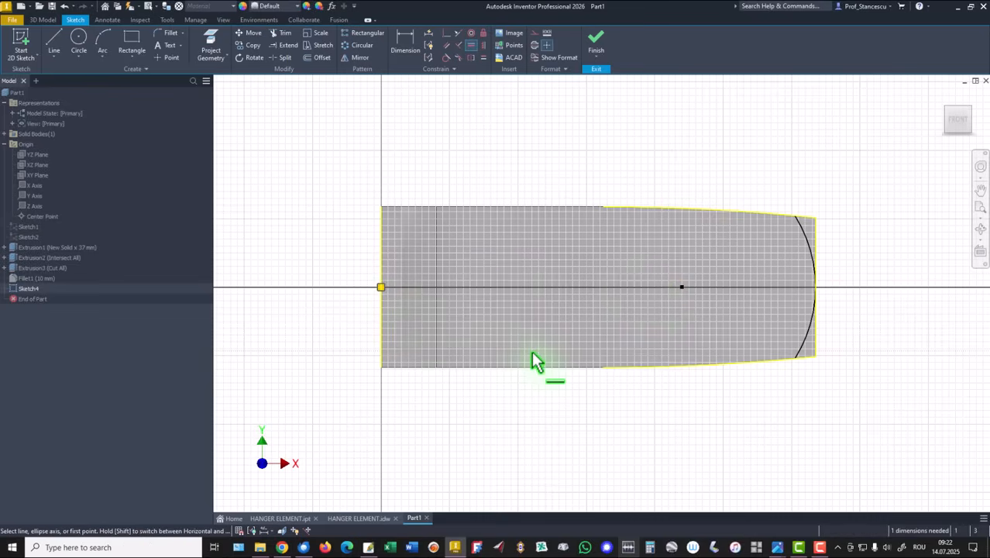
Step: Dimension the far end arc with a radius of 100 mm
{"action": "left_click", "coordinate": [399, 49]}
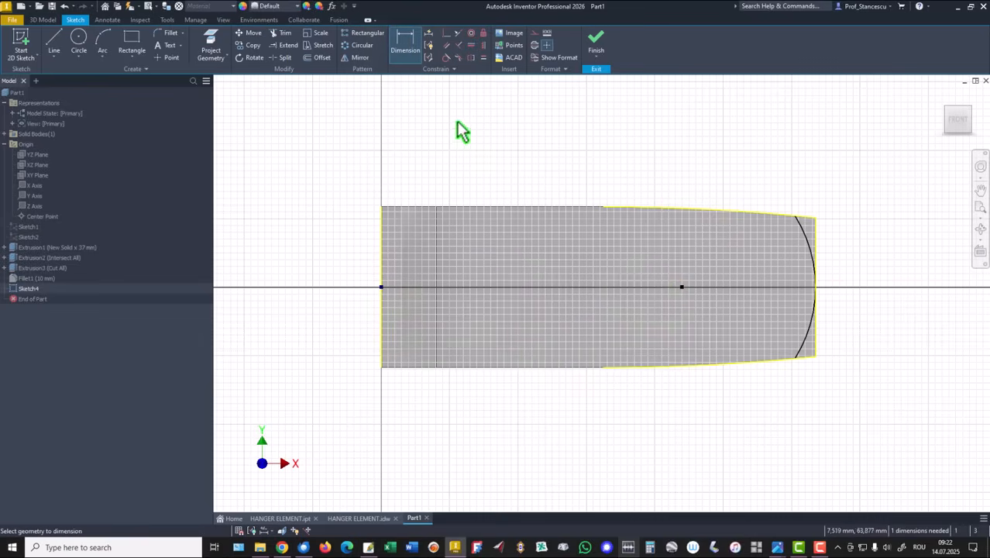
{"action": "left_click", "coordinate": [806, 243]}
{"action": "left_click", "coordinate": [779, 243]}
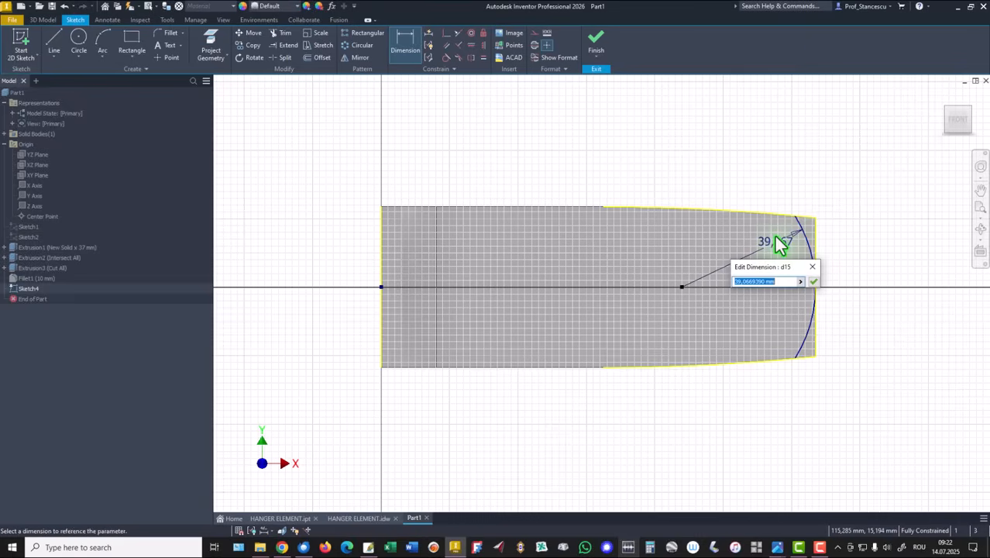
{"action": "type", "text": "100"}
{"action": "key", "text": "Return"}
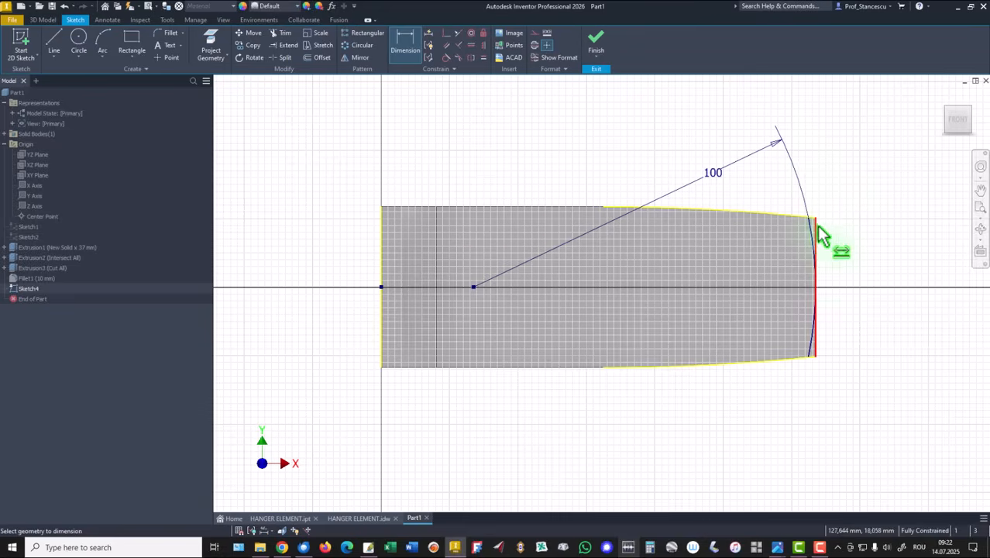
{"action": "left_click", "coordinate": [810, 343]}
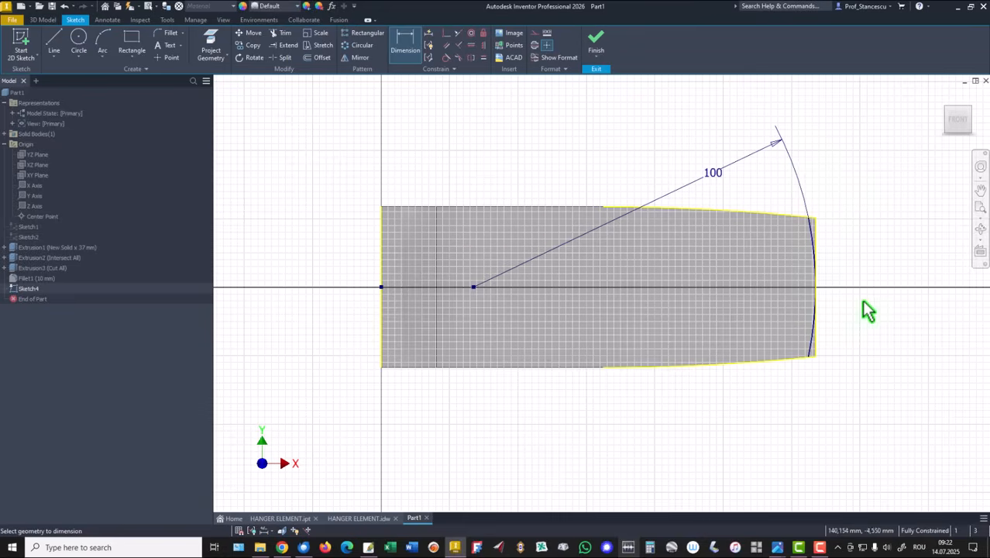
Step: Finish the sketch and cut the two corner regions outside the 100 mm arc with a flipped-direction Extrude through all
{"action": "left_click", "coordinate": [596, 40]}
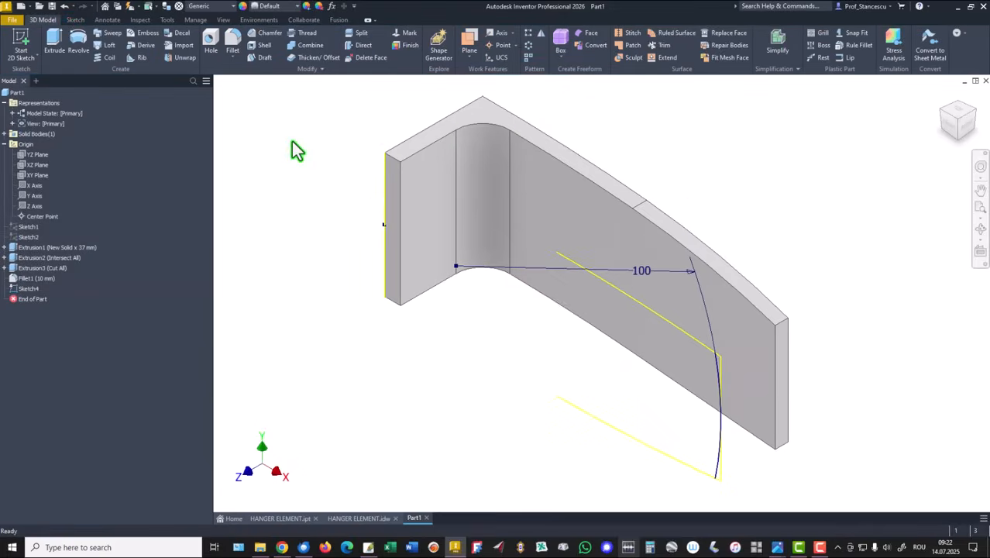
{"action": "left_click", "coordinate": [54, 44]}
{"action": "scroll", "coordinate": [902, 415], "scroll_direction": "up", "scroll_amount": 3}
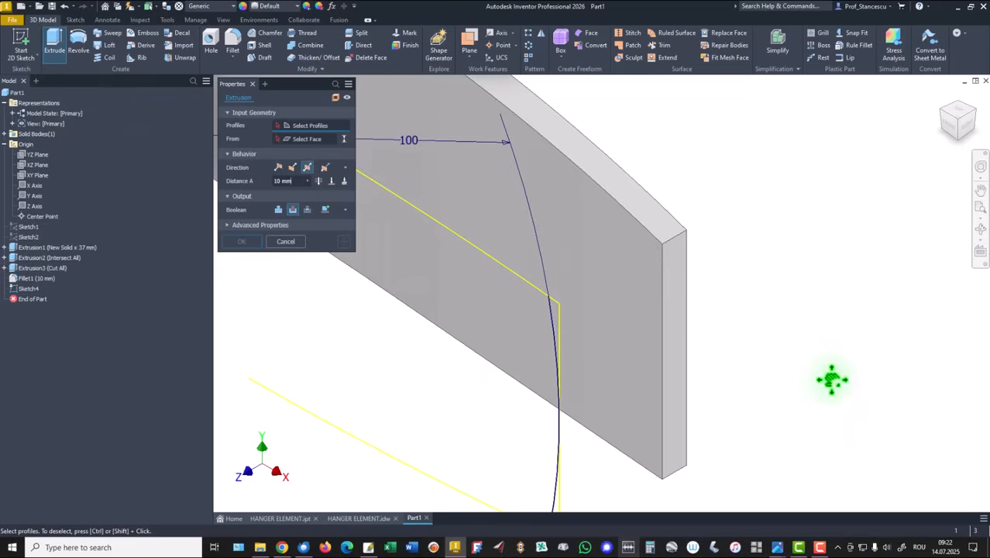
{"action": "middle_click_drag", "start_coordinate": [827, 389], "coordinate": [870, 273]}
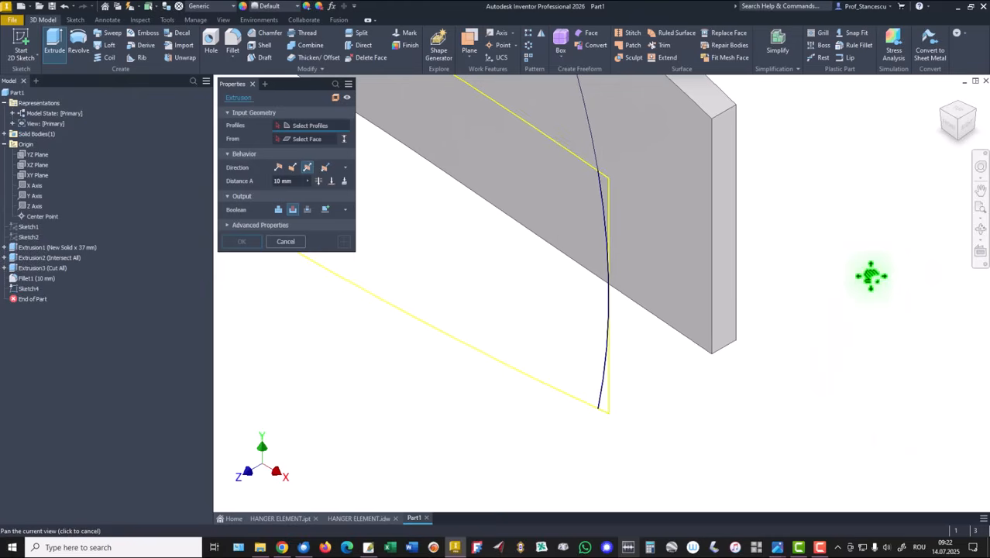
{"action": "left_click", "coordinate": [603, 405]}
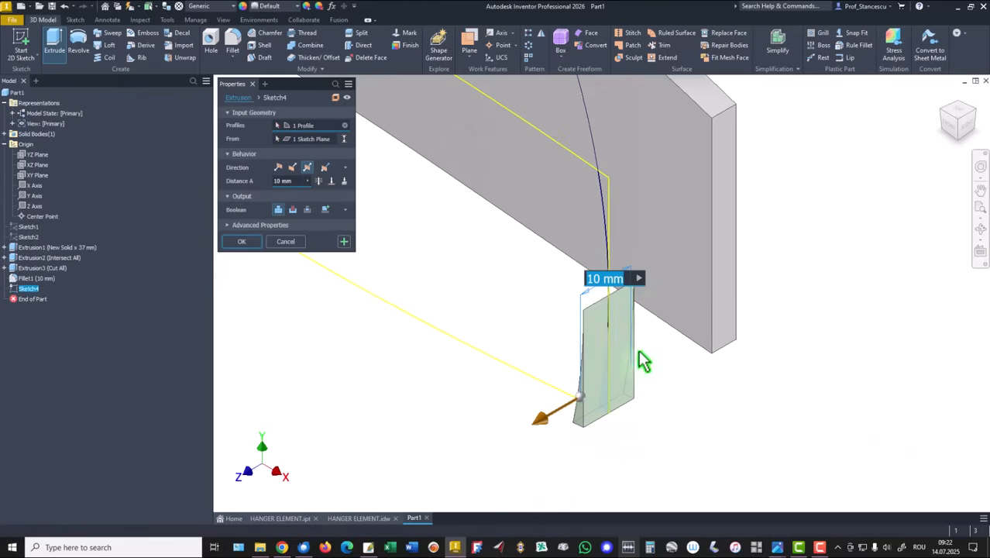
{"action": "left_click", "coordinate": [605, 186]}
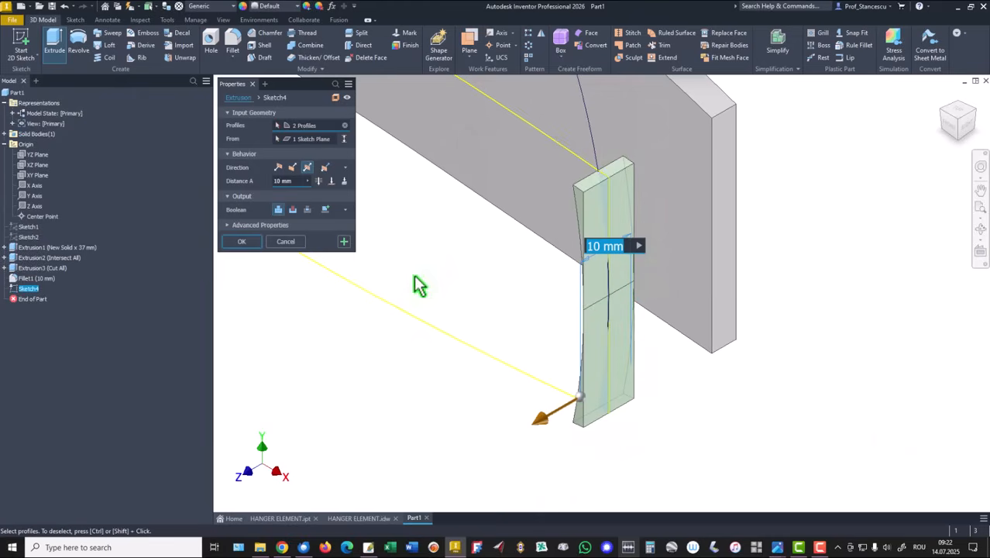
{"action": "left_click", "coordinate": [292, 168]}
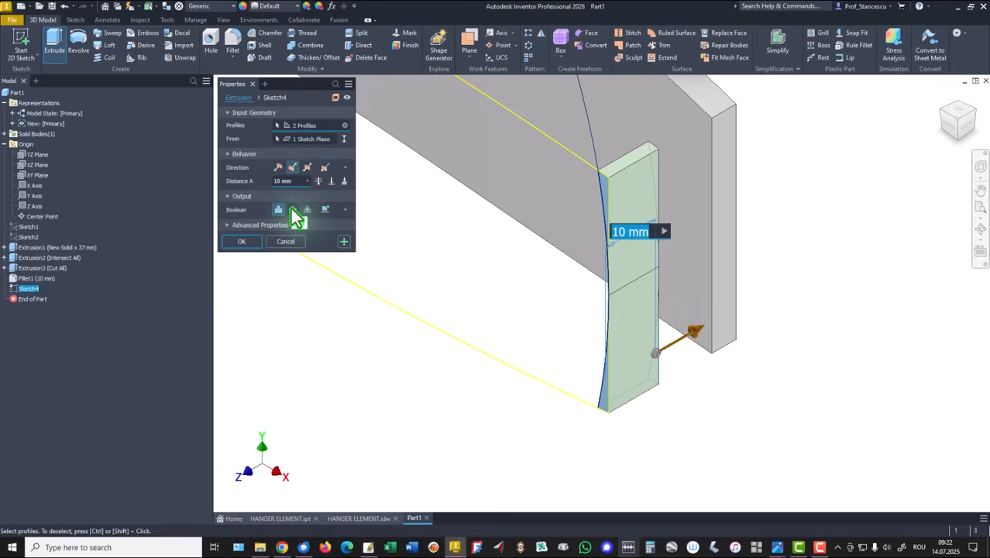
{"action": "left_click", "coordinate": [293, 210]}
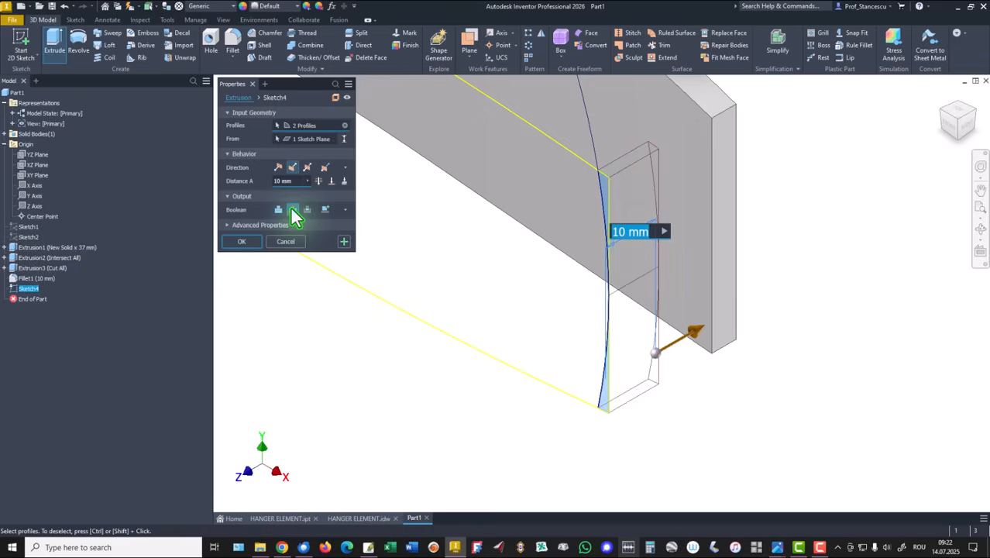
{"action": "left_click", "coordinate": [321, 183]}
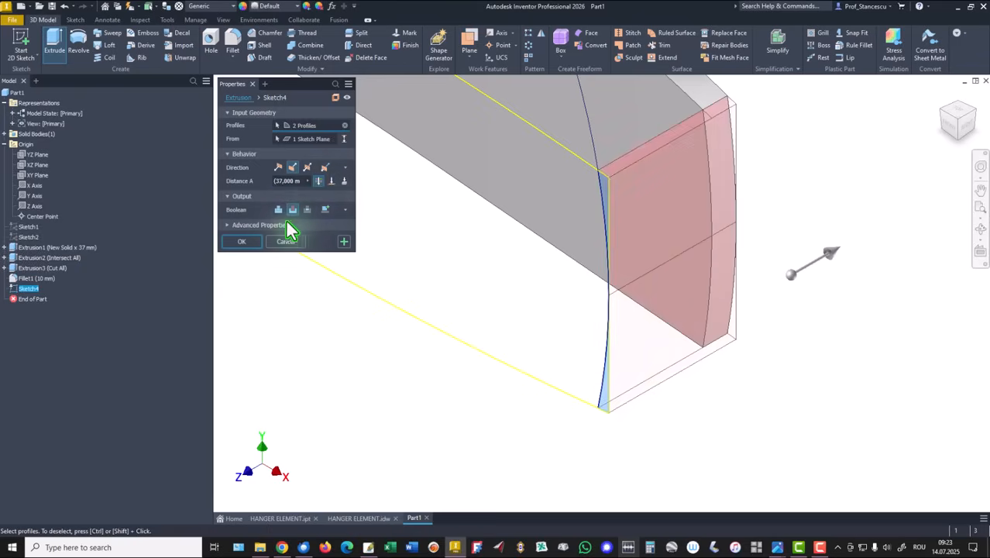
{"action": "left_click", "coordinate": [230, 240]}
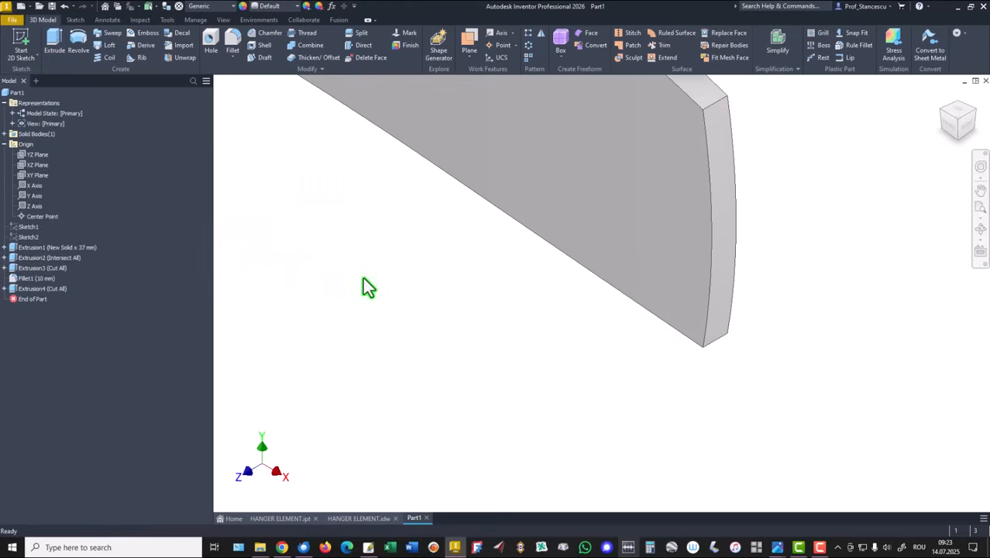
{"action": "key", "text": "F6"}
Step: Consult the HANGER ELEMENT drawing and fillet the four corner edges at the short flange's end and the far end with a 3 mm radius
{"action": "left_click", "coordinate": [362, 518]}
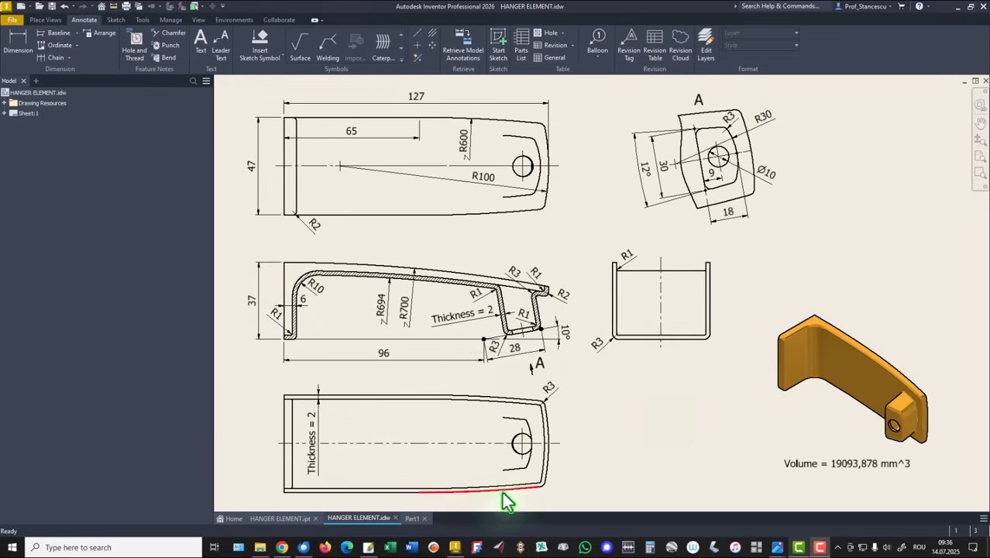
{"action": "left_click", "coordinate": [412, 518]}
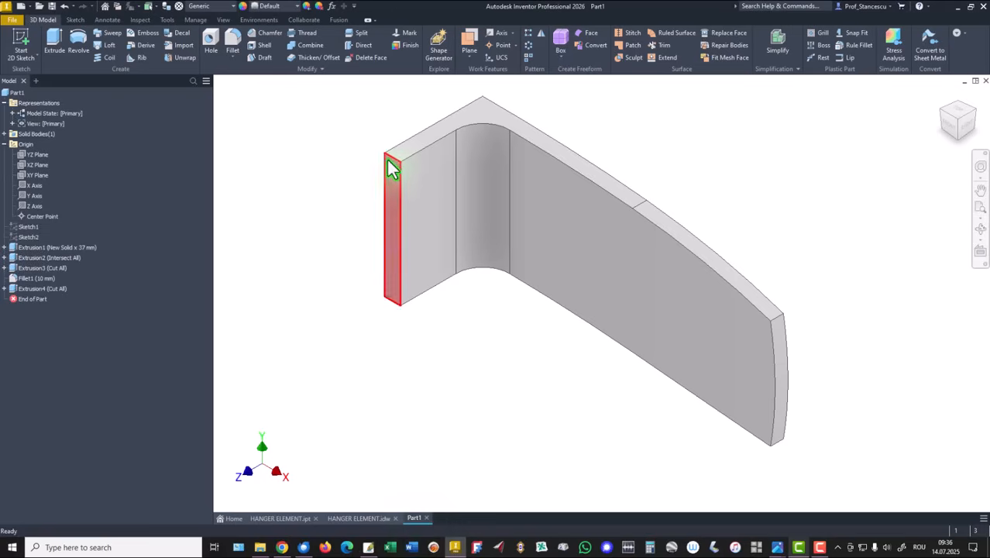
{"action": "left_click", "coordinate": [390, 157]}
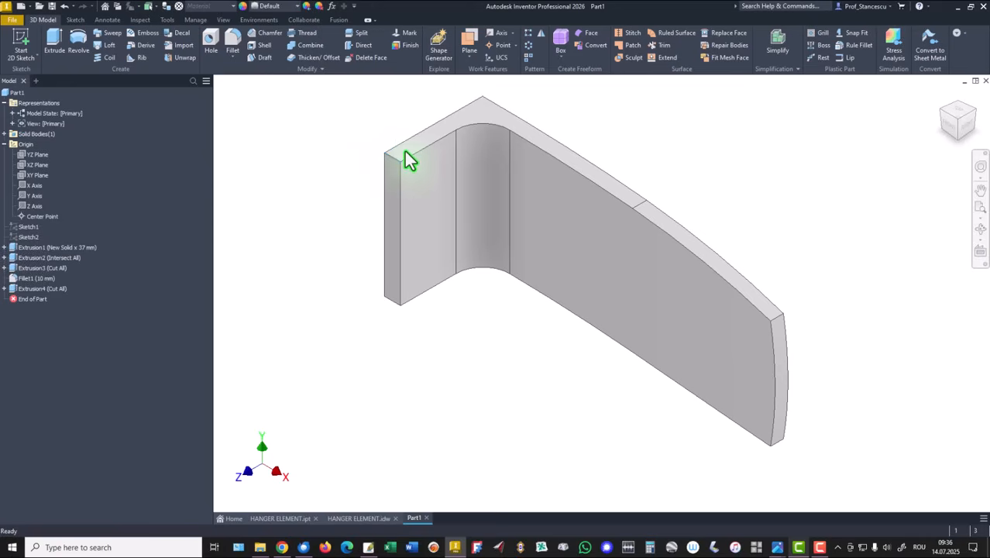
{"action": "key", "text": "f"}
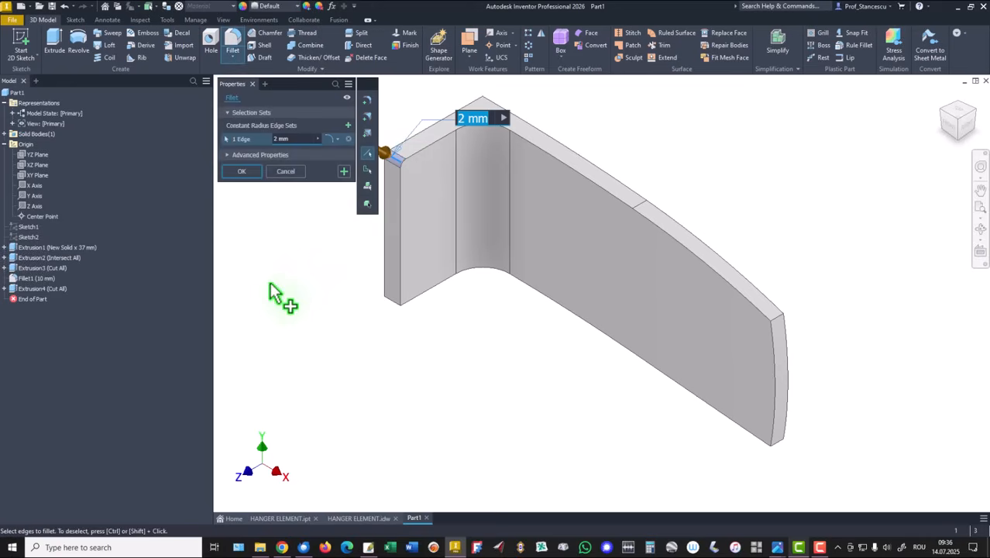
{"action": "type", "text": "3"}
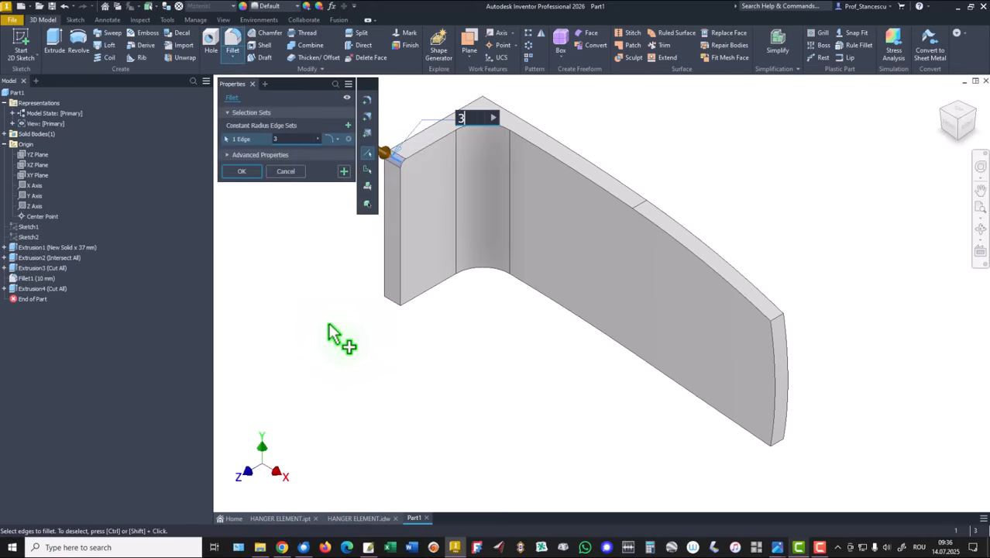
{"action": "left_click", "coordinate": [388, 301]}
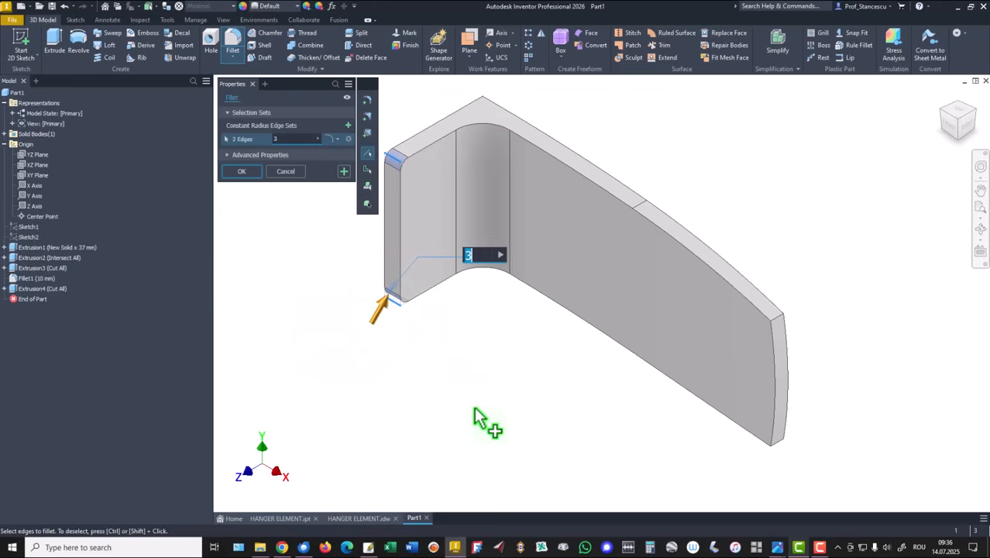
{"action": "left_click", "coordinate": [778, 446]}
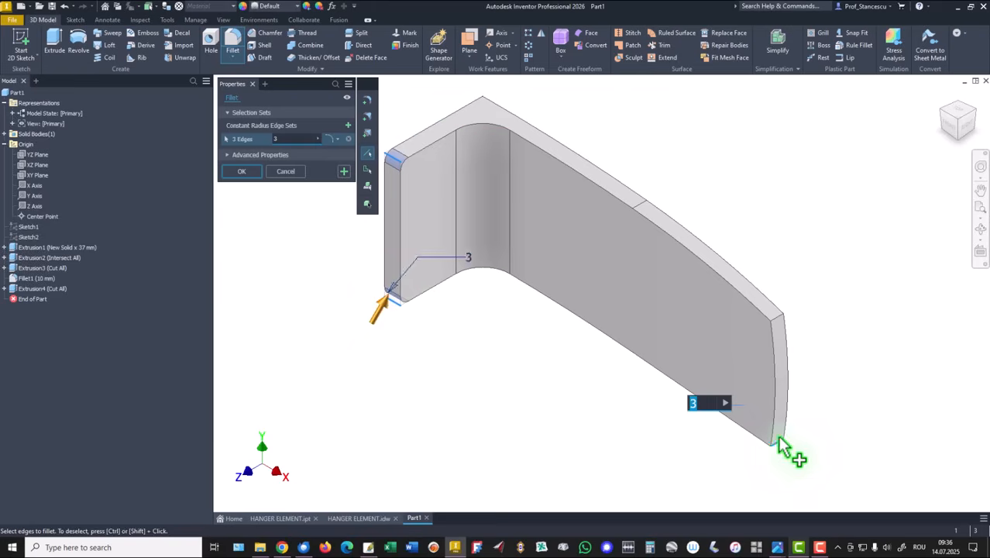
{"action": "left_click", "coordinate": [777, 319]}
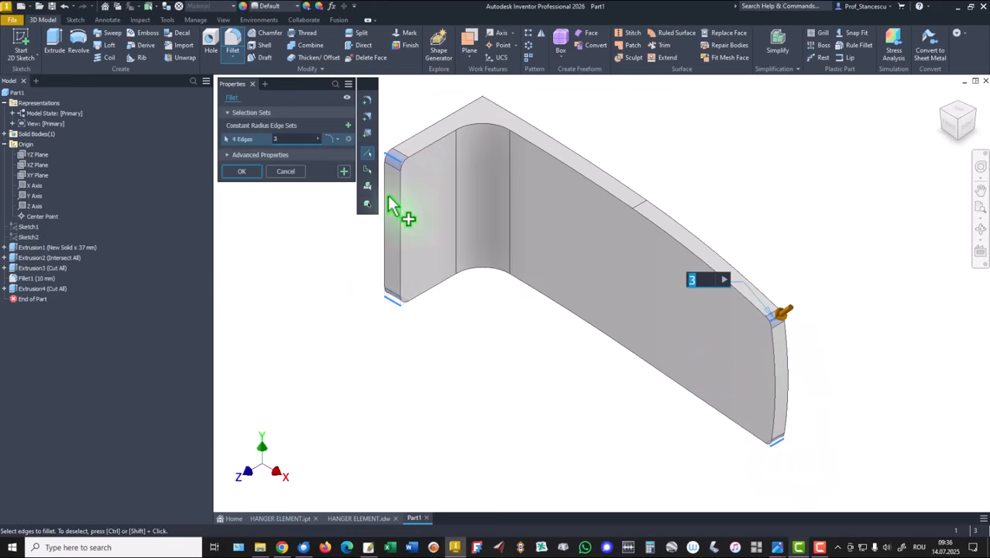
{"action": "left_click", "coordinate": [241, 172]}
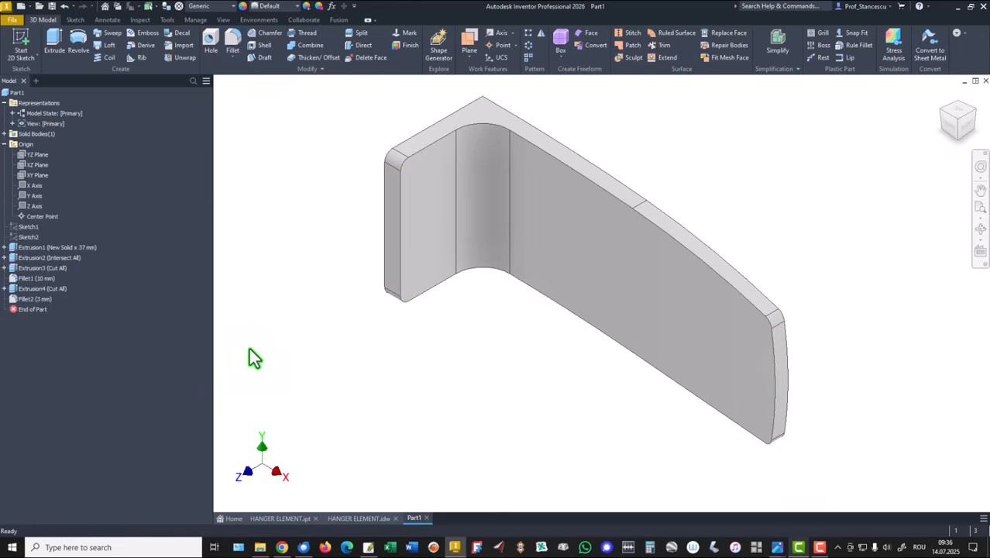
Step: Shell the part inward with a 2 mm thickness, removing the short flange's outer face and the long arm's outer curved face
{"action": "left_click", "coordinate": [264, 45]}
{"action": "left_click", "coordinate": [280, 154]}
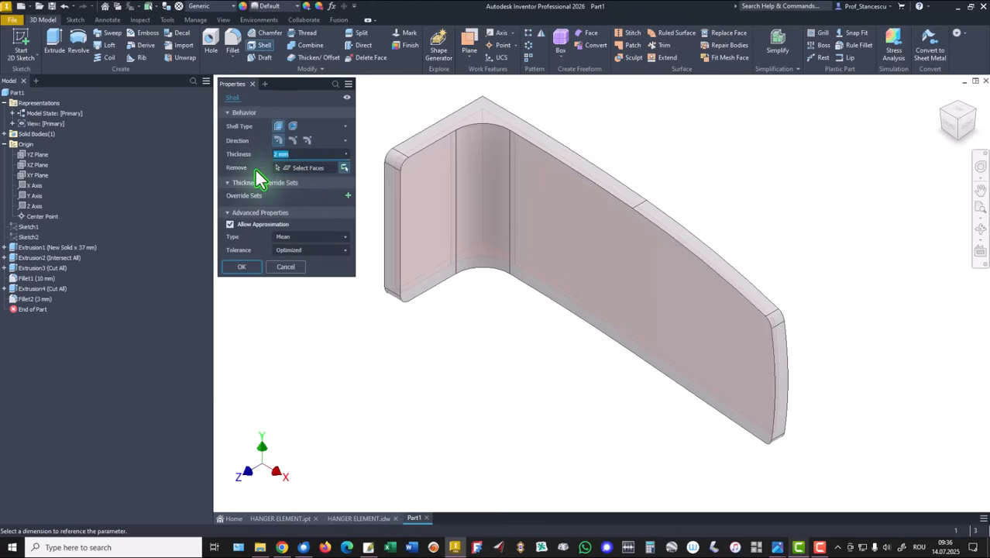
{"action": "middle_click_drag", "start_coordinate": [338, 347], "coordinate": [460, 186], "text": "shift"}
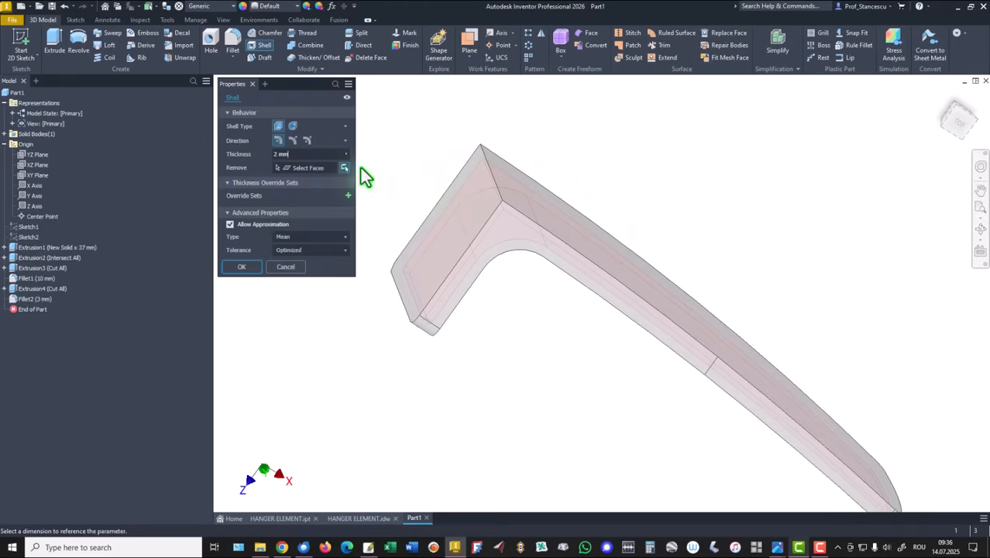
{"action": "left_click", "coordinate": [302, 174]}
{"action": "left_click", "coordinate": [461, 232]}
{"action": "left_click", "coordinate": [544, 217]}
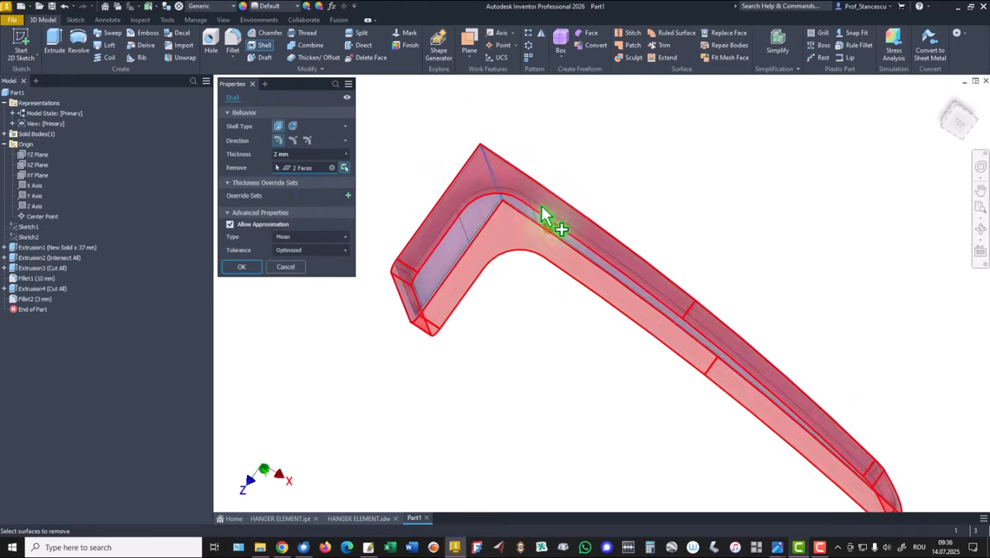
{"action": "left_click", "coordinate": [236, 267]}
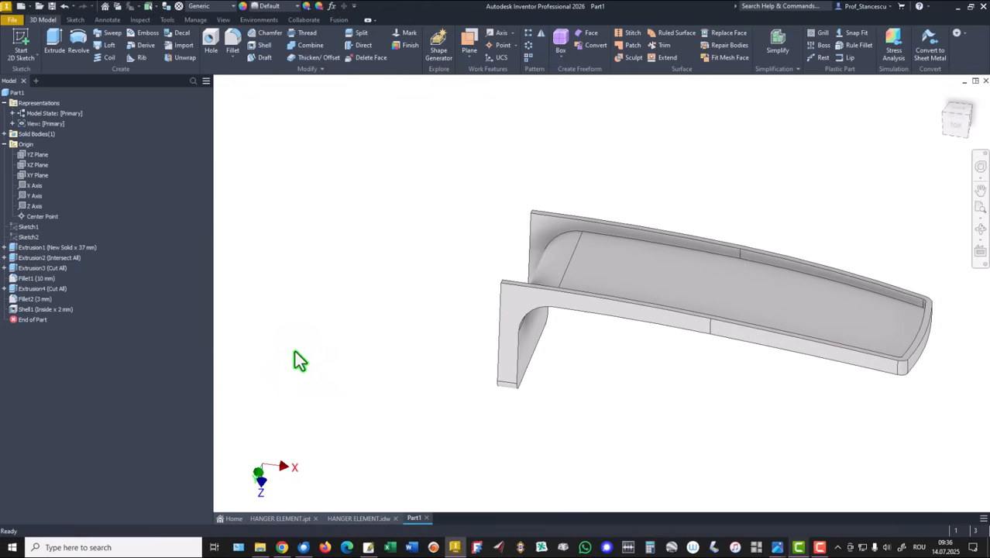
{"action": "key", "text": "F6"}
Step: Check the drawing, start a sketch on the XZ plane and draw a 96 mm horizontal line from the origin toward the far end
{"action": "left_click", "coordinate": [360, 518]}
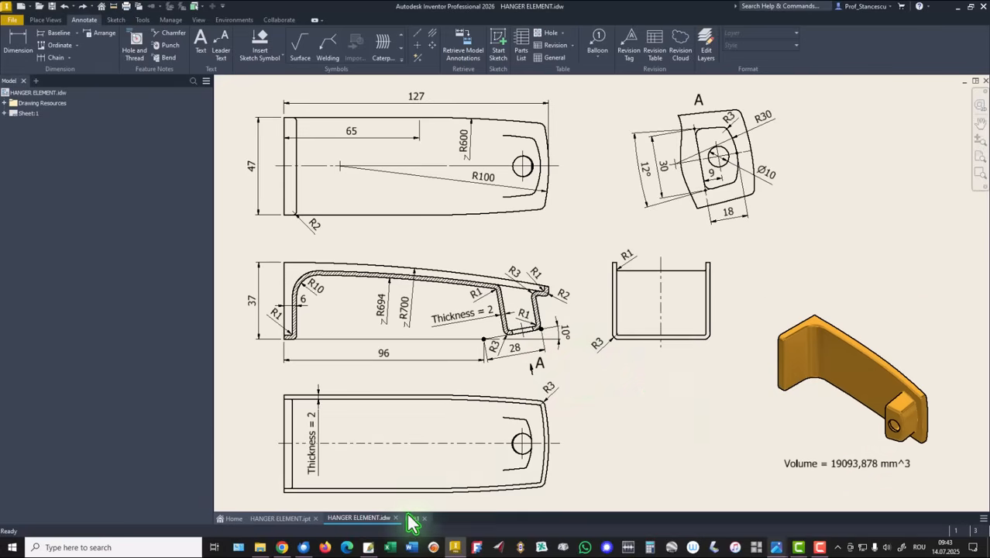
{"action": "left_click", "coordinate": [411, 519]}
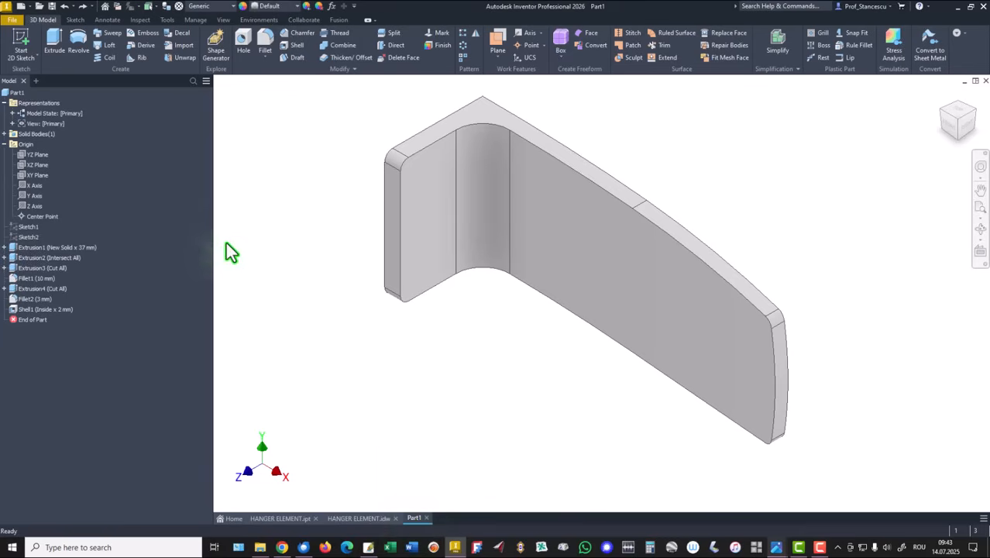
{"action": "left_click", "coordinate": [37, 165]}
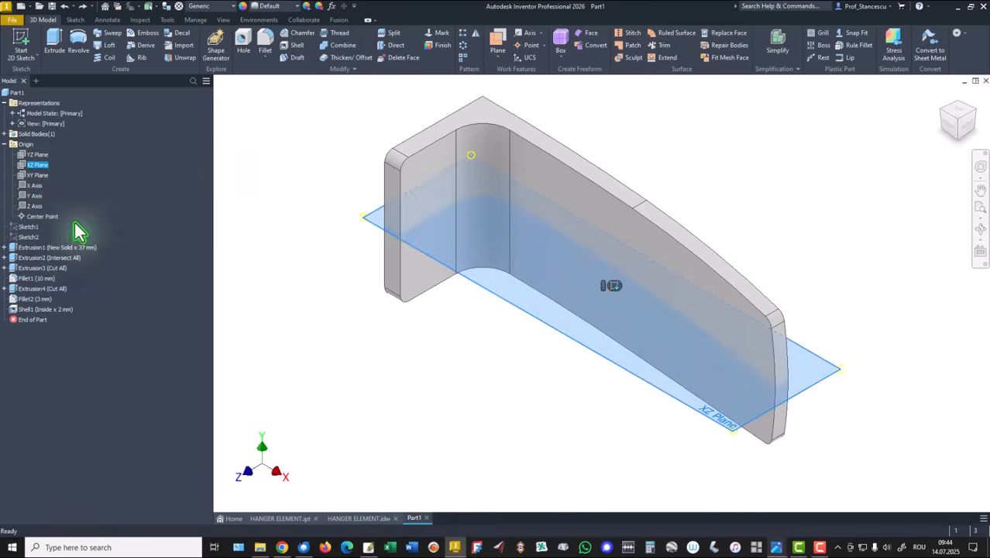
{"action": "left_click", "coordinate": [614, 286]}
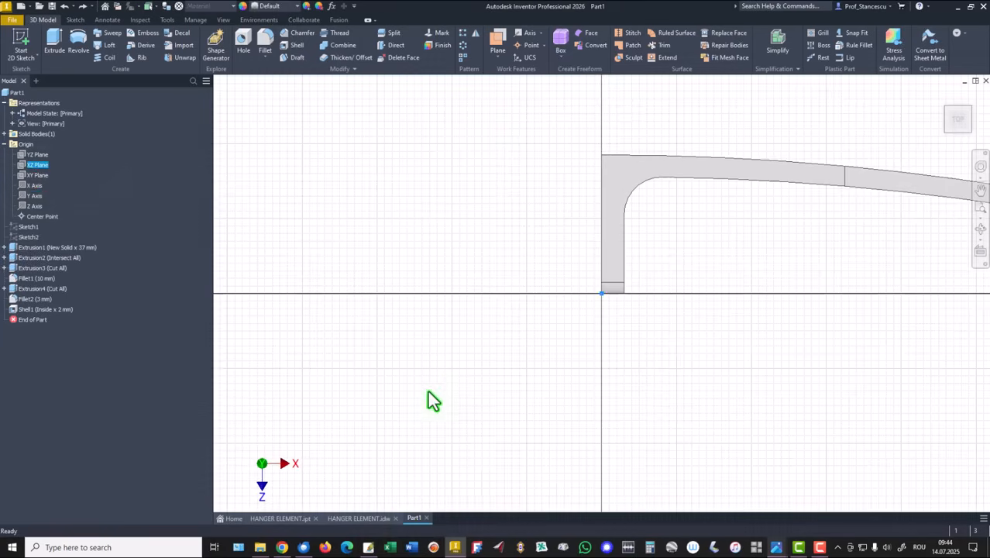
{"action": "scroll", "coordinate": [529, 379], "scroll_direction": "down", "scroll_amount": 3}
{"action": "middle_click_drag", "start_coordinate": [530, 384], "coordinate": [369, 386]}
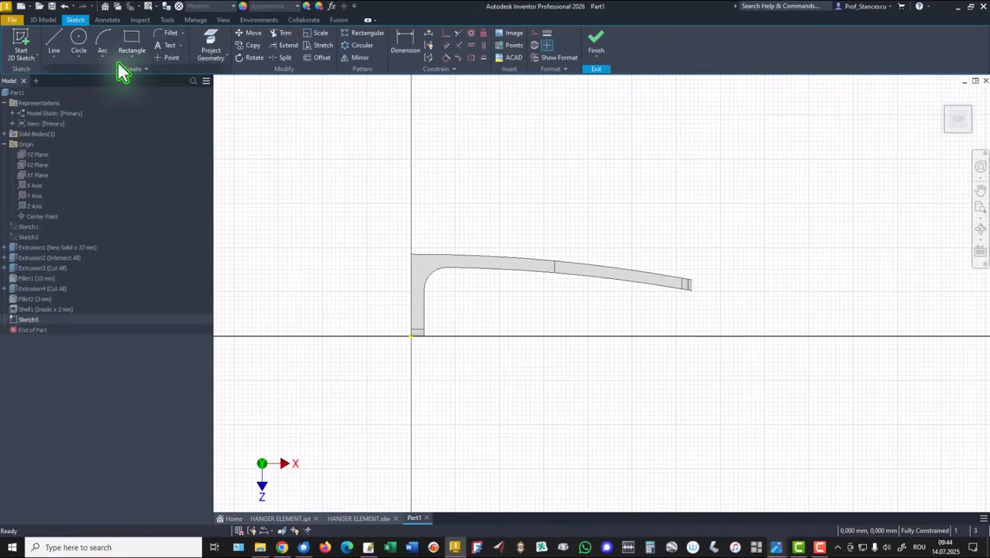
{"action": "left_click", "coordinate": [57, 41]}
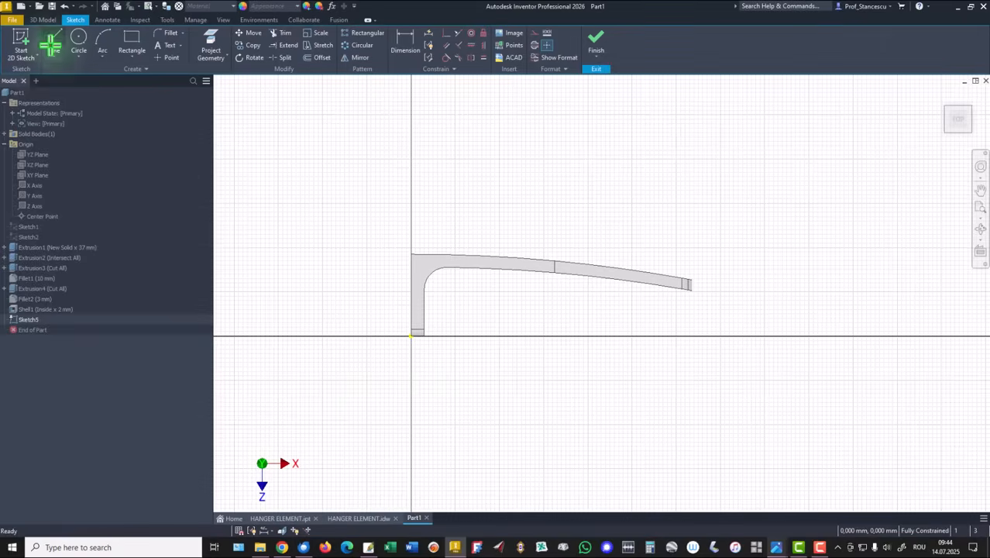
{"action": "left_click", "coordinate": [410, 337]}
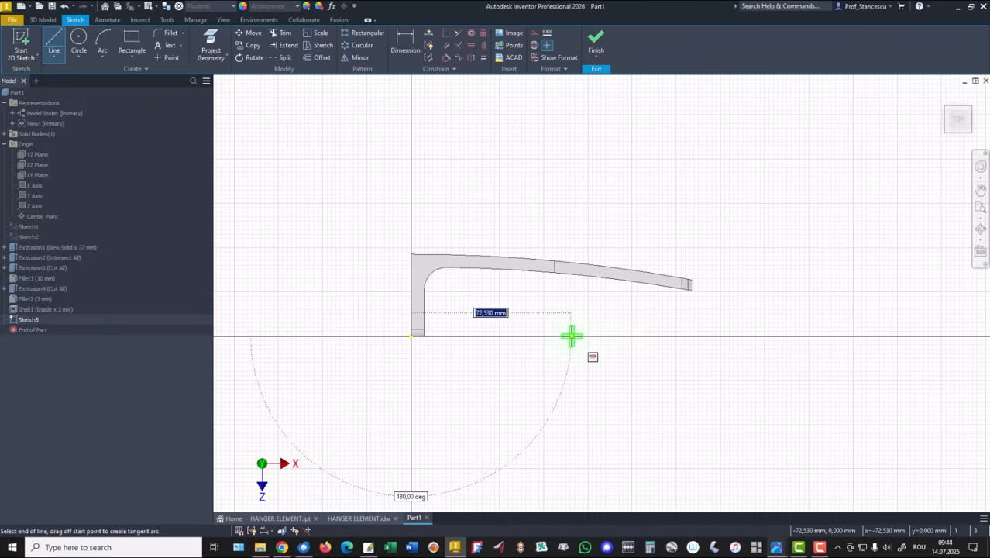
{"action": "type", "text": "96"}
{"action": "key", "text": "Return"}
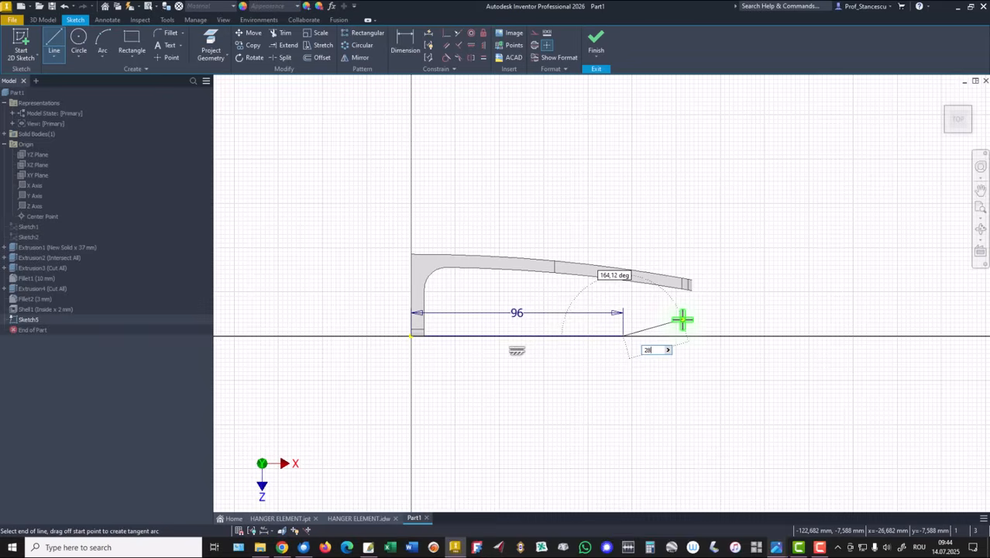
Step: Continue from the line's end with a 28 mm line at 180-10 degrees toward the arm and finish the sketch
{"action": "key", "text": "Tab"}
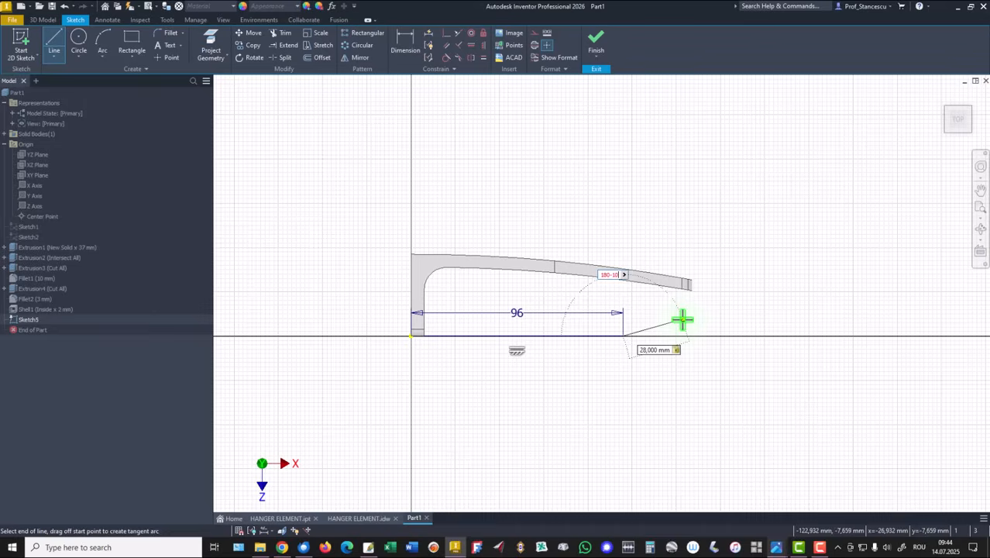
{"action": "key", "text": "Return"}
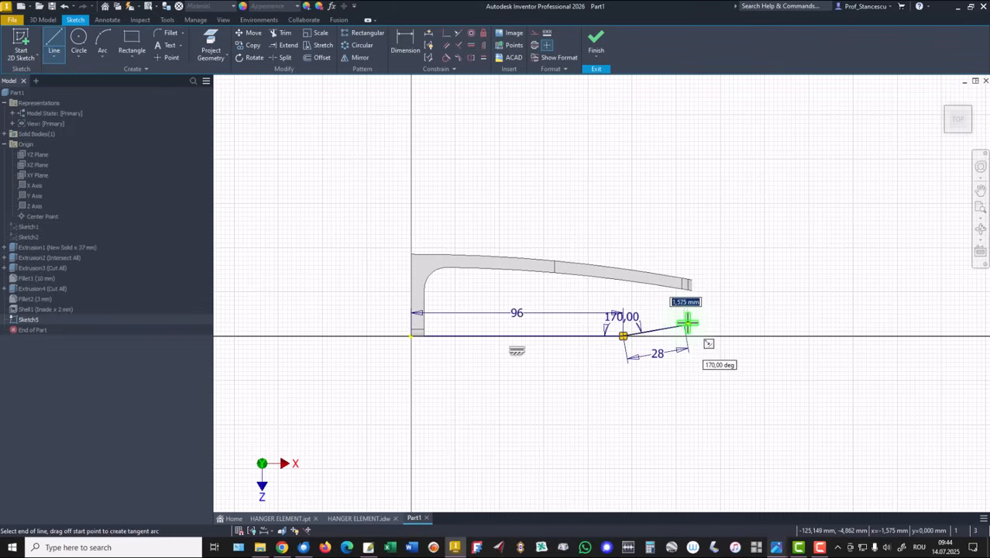
{"action": "key", "text": "Return"}
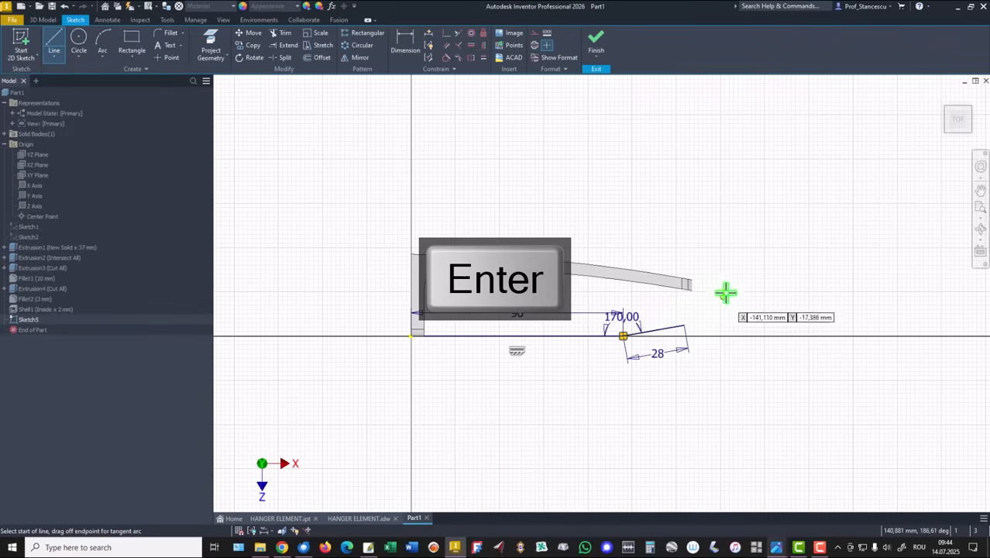
{"action": "left_click", "coordinate": [595, 48]}
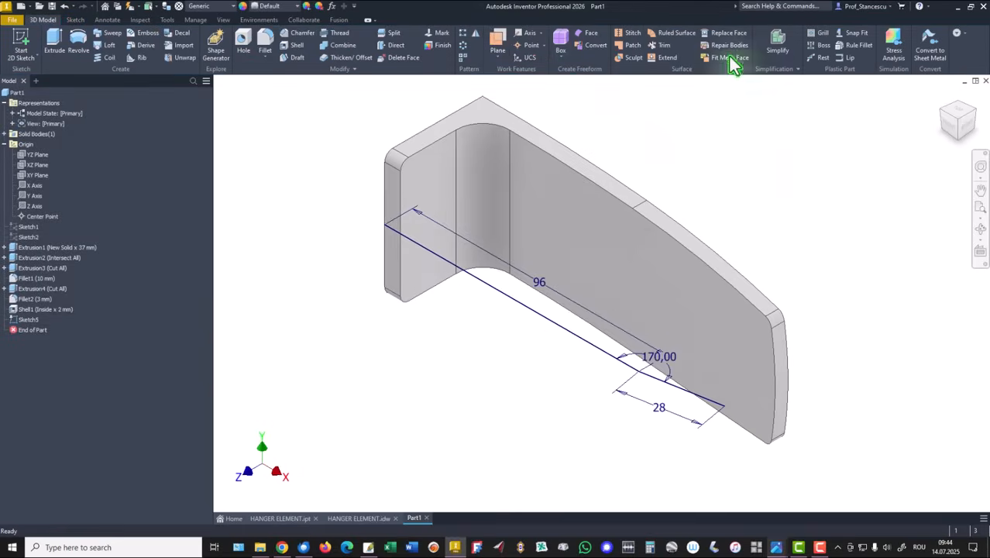
Step: Start a sketch on the short flange's narrow end face and draw a vertical line crossing the 96 mm line near its far end
{"action": "left_click", "coordinate": [398, 216]}
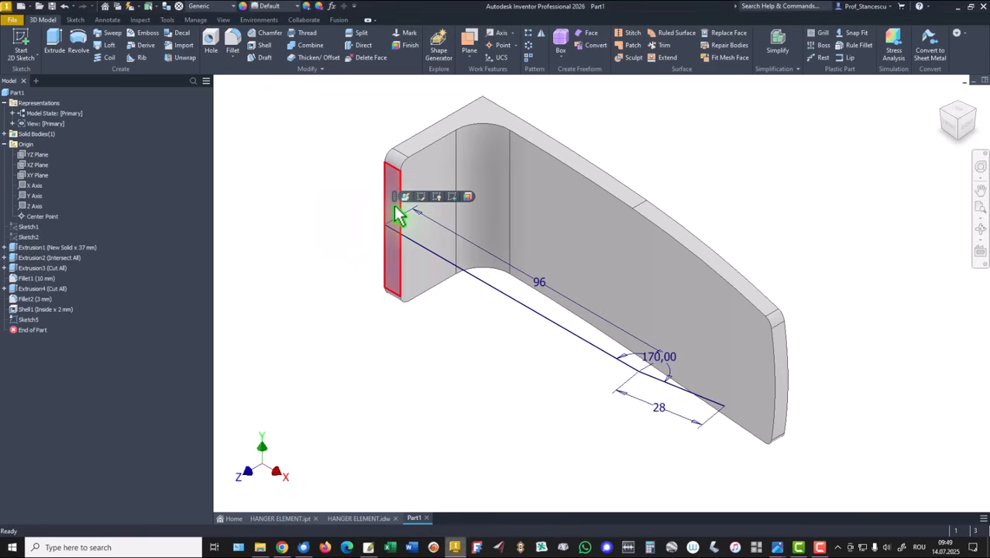
{"action": "left_click", "coordinate": [453, 198]}
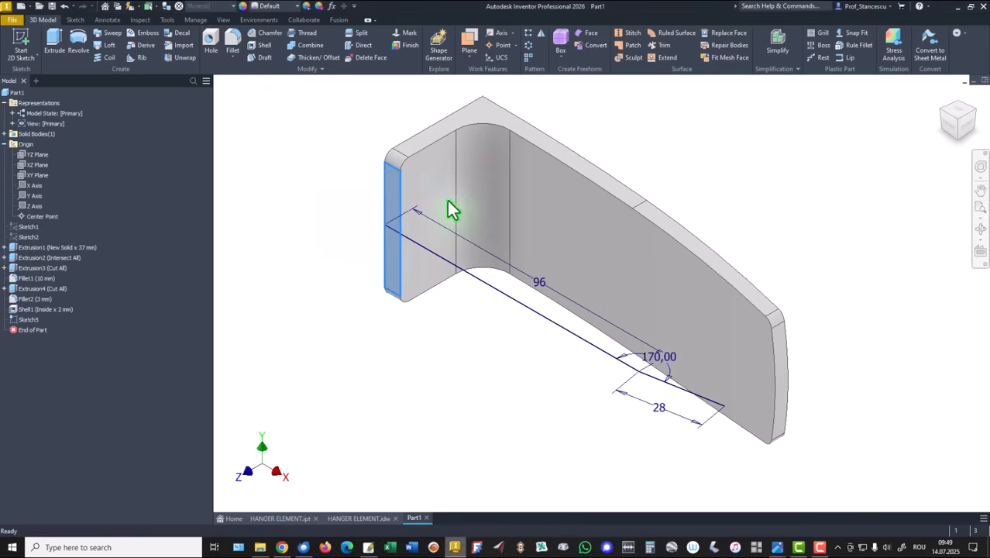
{"action": "middle_click_drag", "start_coordinate": [505, 379], "coordinate": [259, 379]}
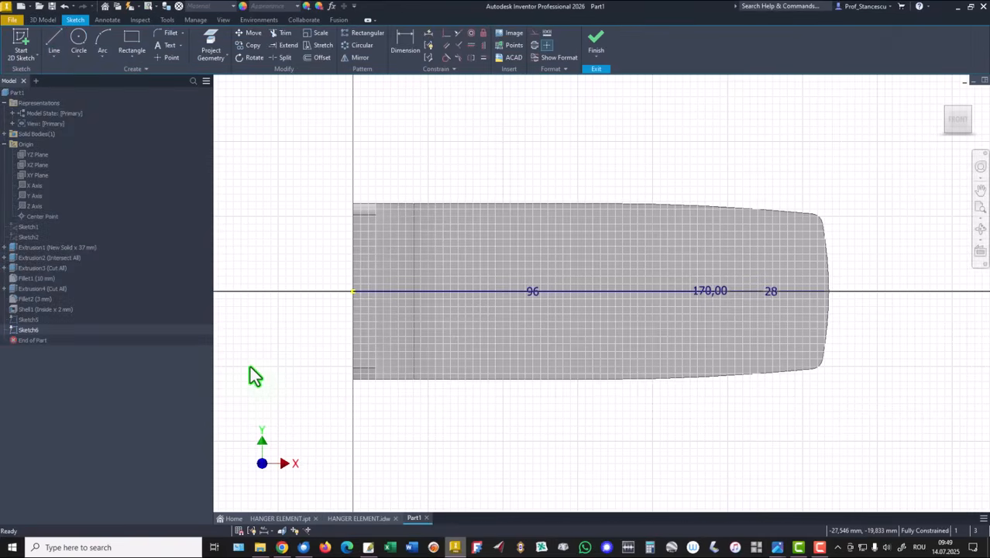
{"action": "middle_click_drag", "start_coordinate": [249, 365], "coordinate": [708, 353], "text": "shift"}
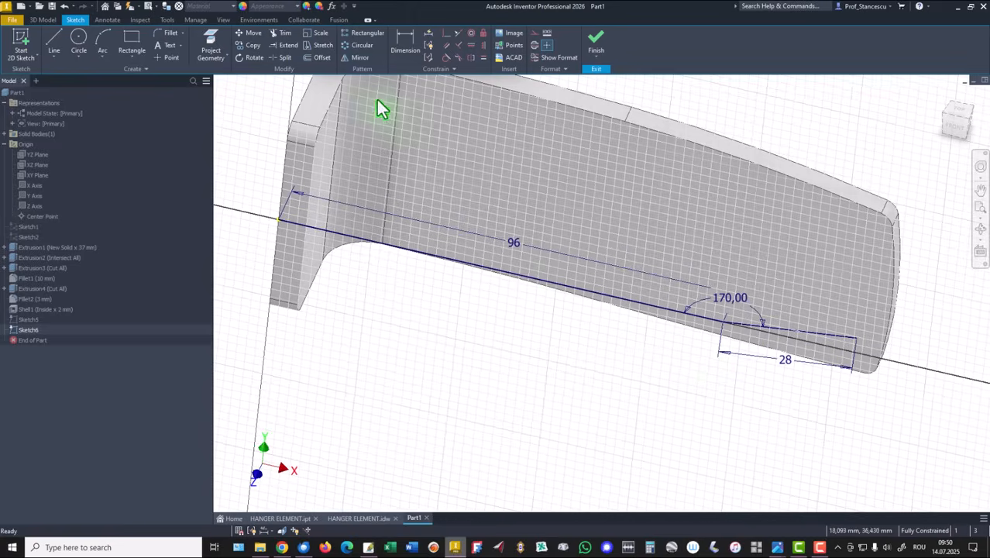
{"action": "left_click", "coordinate": [215, 48]}
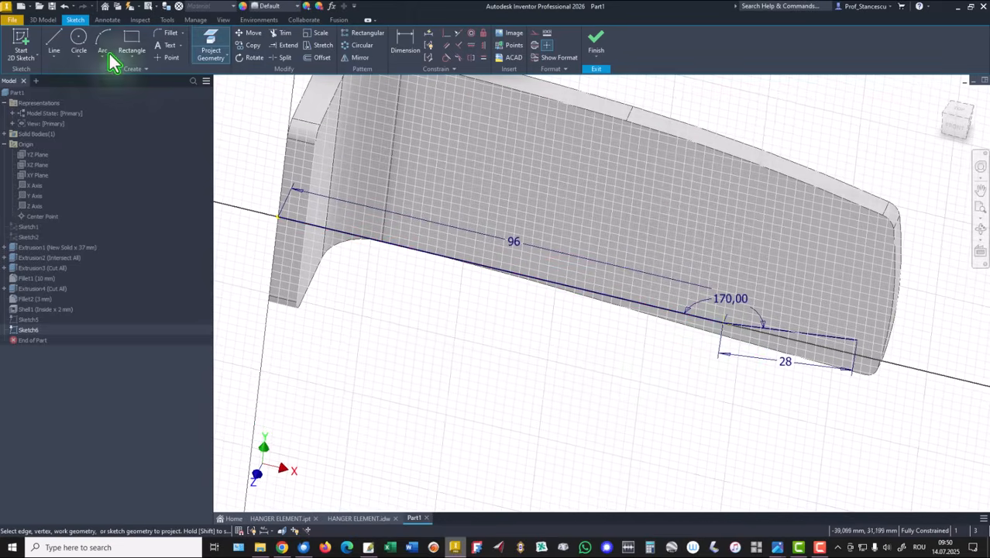
{"action": "left_click", "coordinate": [62, 40]}
{"action": "left_click", "coordinate": [672, 226]}
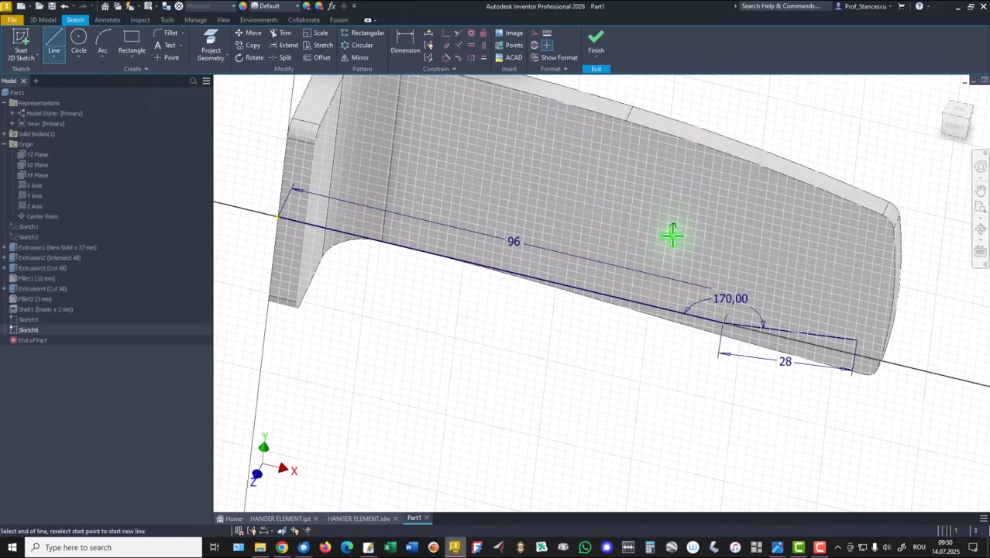
{"action": "left_click", "coordinate": [655, 378]}
{"action": "right_click", "coordinate": [671, 365]}
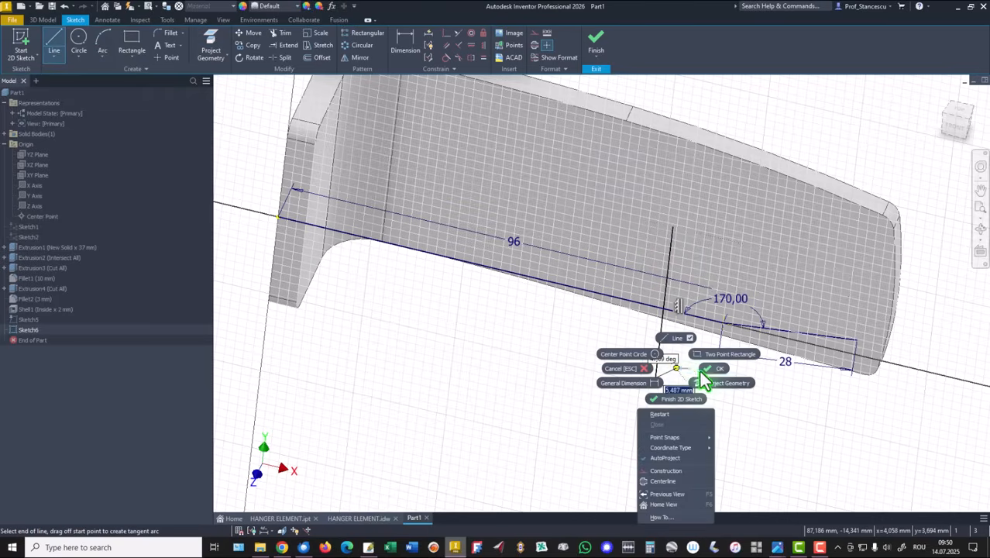
{"action": "left_click", "coordinate": [713, 364]}
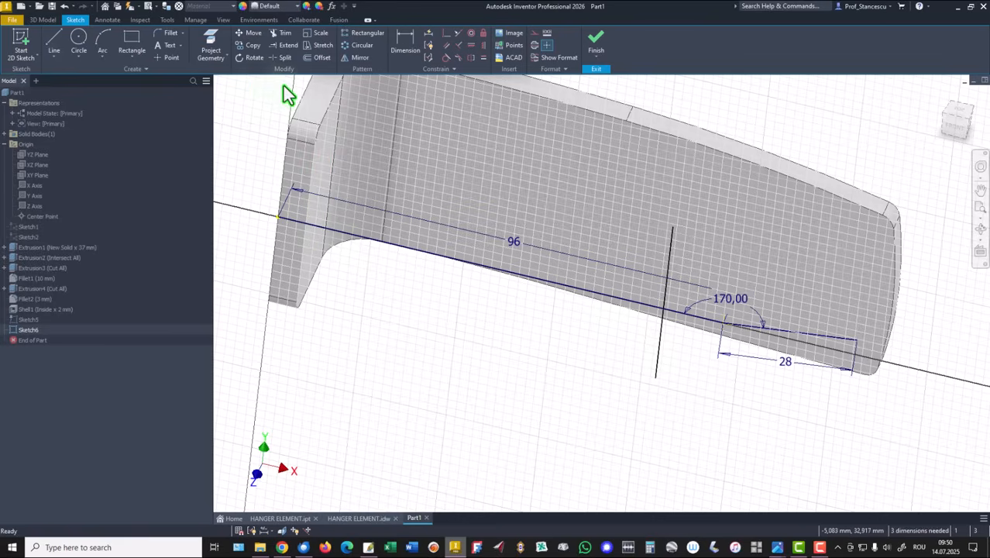
Step: Constrain the vertical line's midpoint coincident with the junction of the 96 mm and 28 mm lines and finish the sketch
{"action": "left_click", "coordinate": [447, 33]}
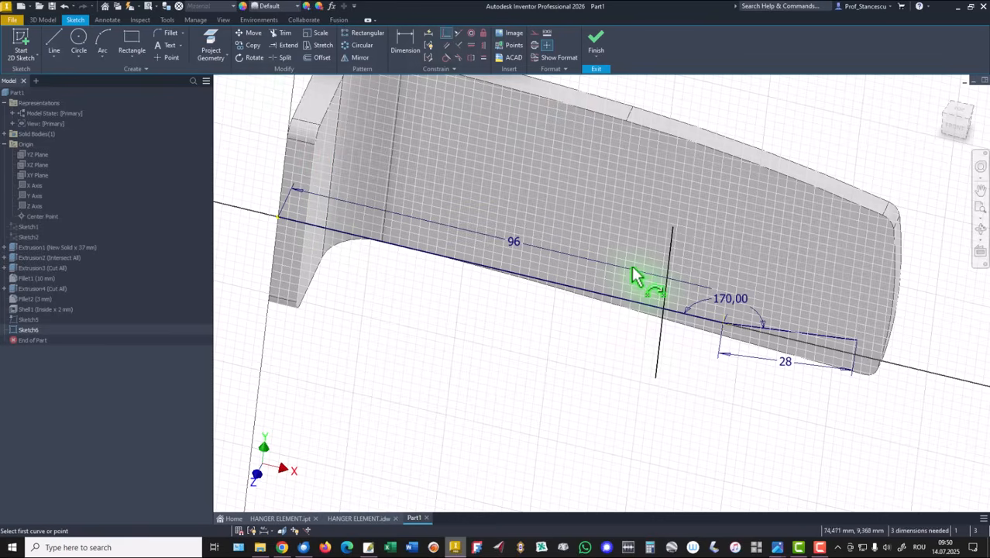
{"action": "left_click", "coordinate": [647, 316]}
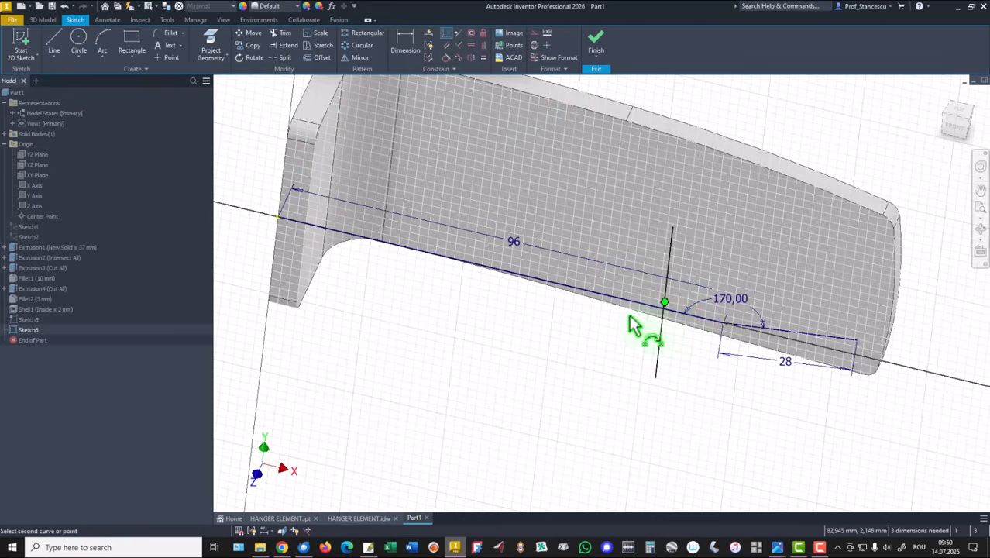
{"action": "left_click", "coordinate": [723, 325]}
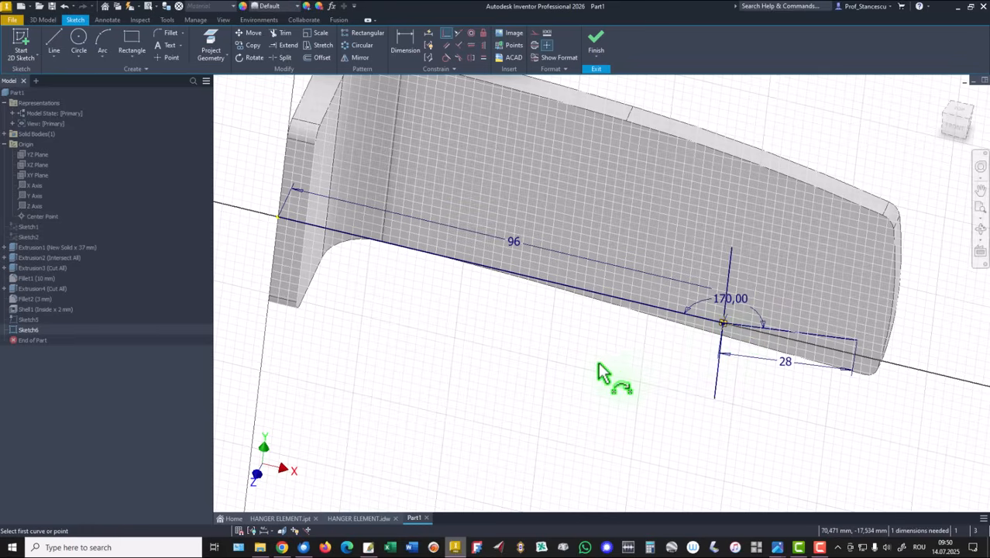
{"action": "left_click", "coordinate": [595, 46]}
{"action": "key", "text": "F6"}
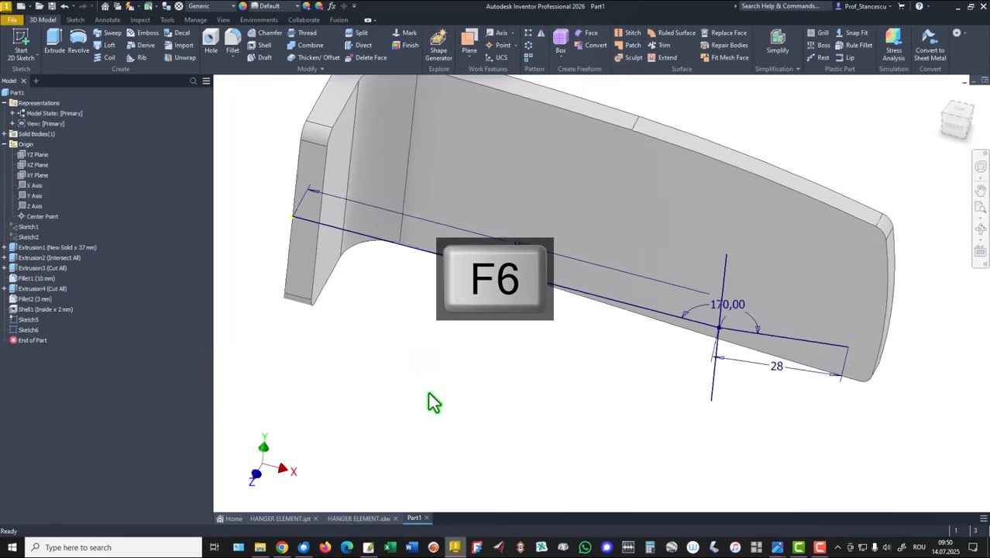
Step: Create a work plane through the vertical line's two endpoints and the far endpoint of the 28 mm line
{"action": "left_click", "coordinate": [470, 42]}
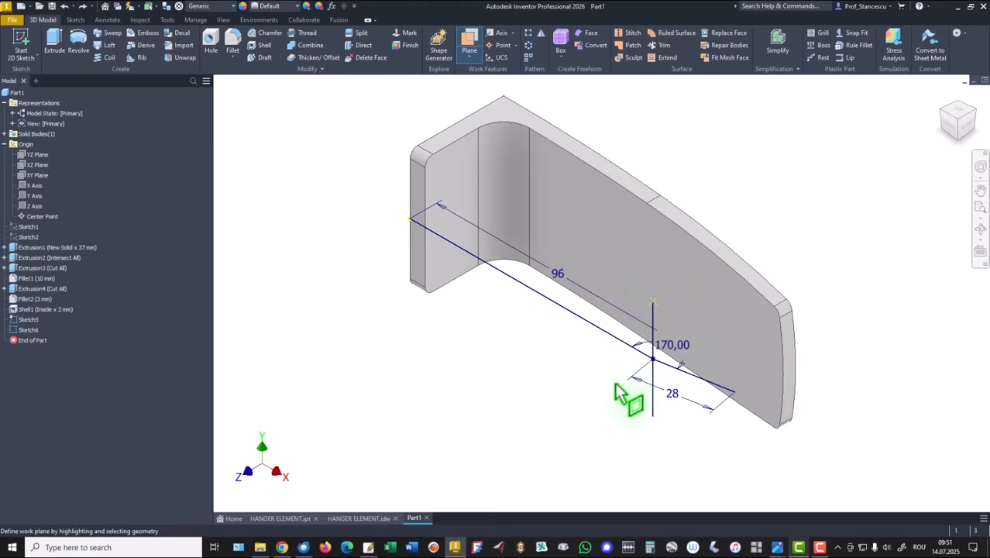
{"action": "left_click", "coordinate": [653, 418]}
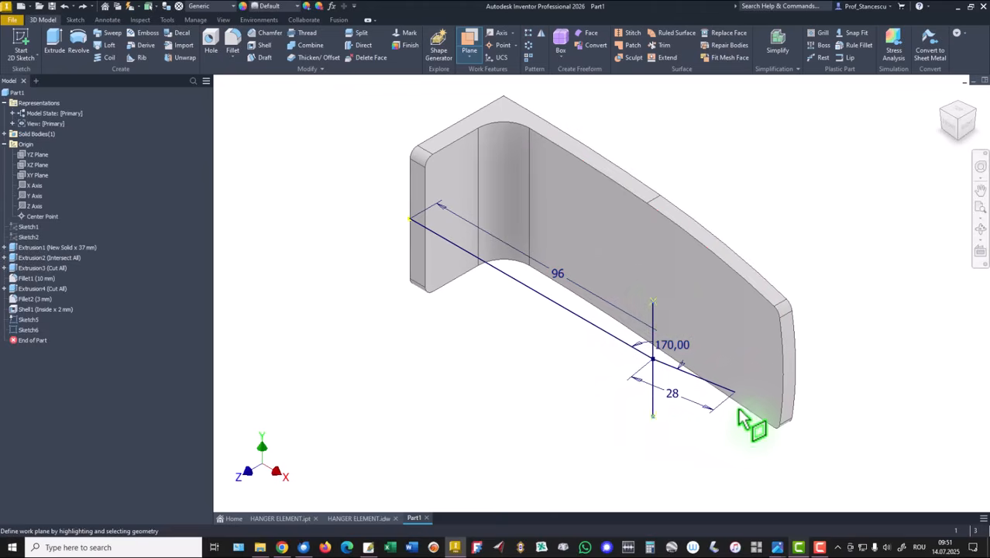
{"action": "left_click", "coordinate": [736, 392]}
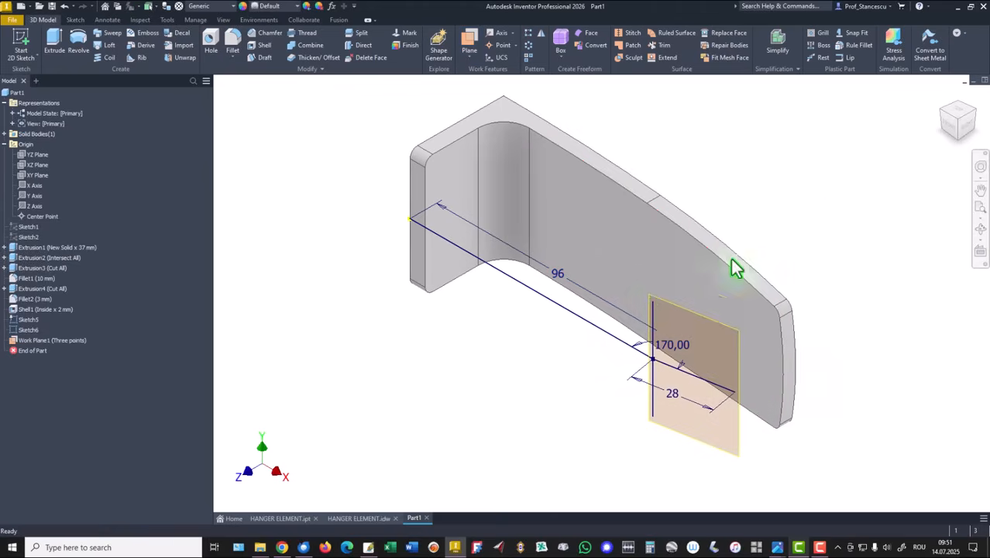
Step: Hide the two reference sketches, Sketch5 and Sketch6, leaving the work plane shown
{"action": "left_click", "coordinate": [27, 320]}
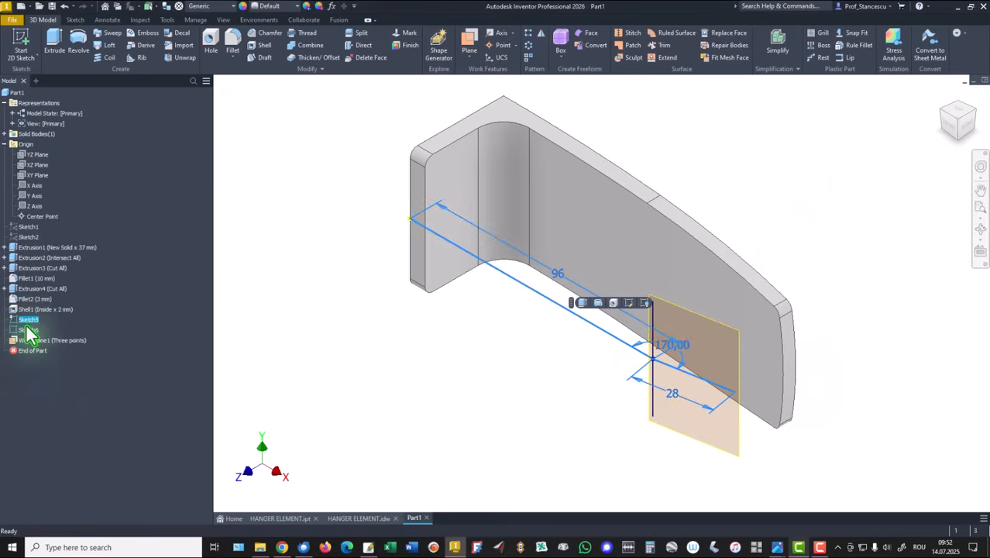
{"action": "left_click", "coordinate": [28, 331], "text": "ctrl"}
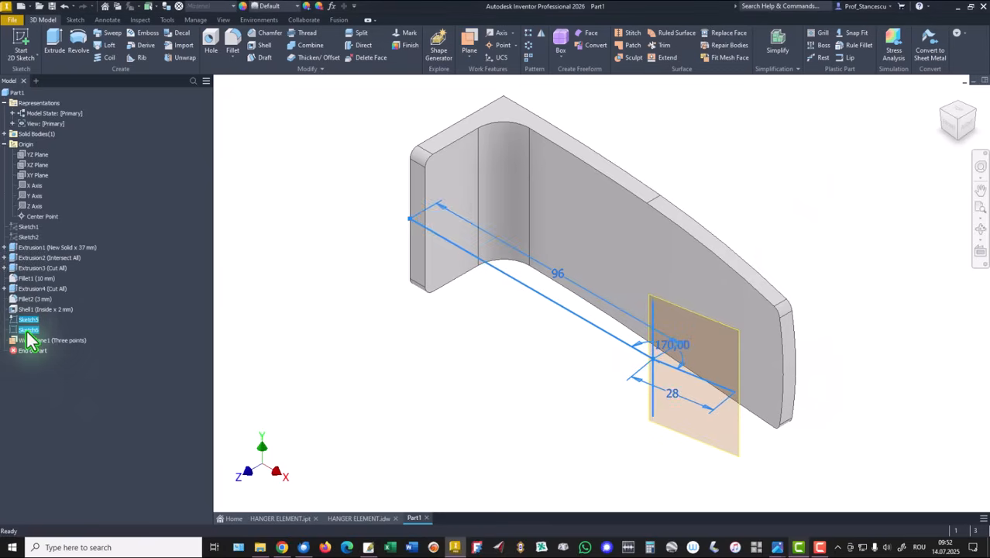
{"action": "right_click", "coordinate": [29, 338]}
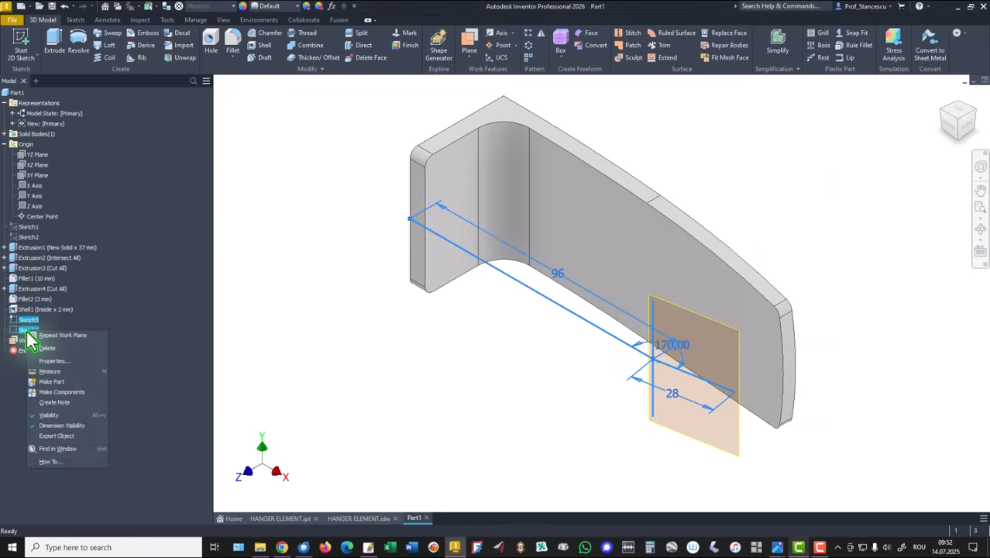
{"action": "left_click", "coordinate": [49, 415]}
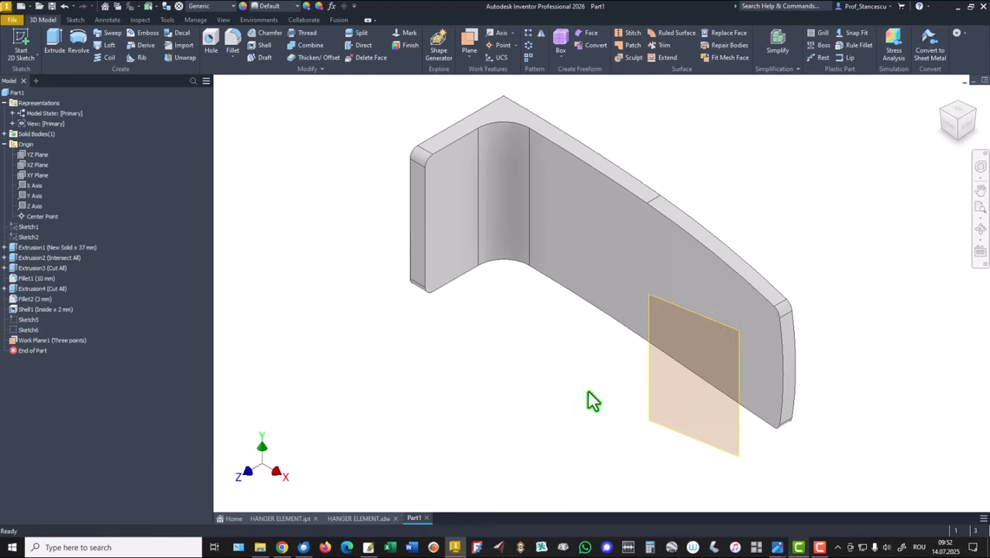
Step: Examine view A of the HANGER ELEMENT drawing for the boss profile's widths, angle, radii and hole, and return to the part
{"action": "left_click", "coordinate": [370, 516]}
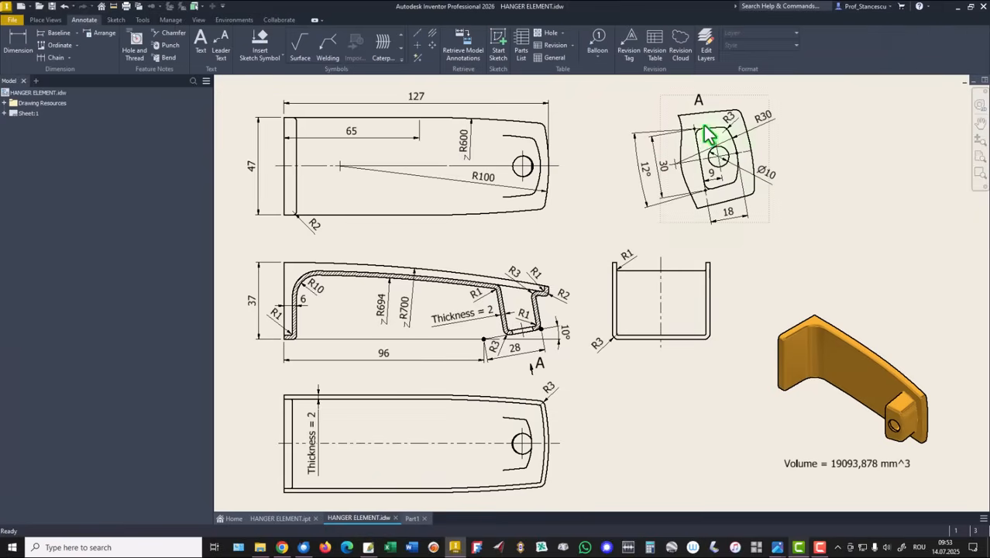
{"action": "left_click", "coordinate": [649, 201]}
{"action": "left_click_drag", "start_coordinate": [649, 200], "coordinate": [649, 179]}
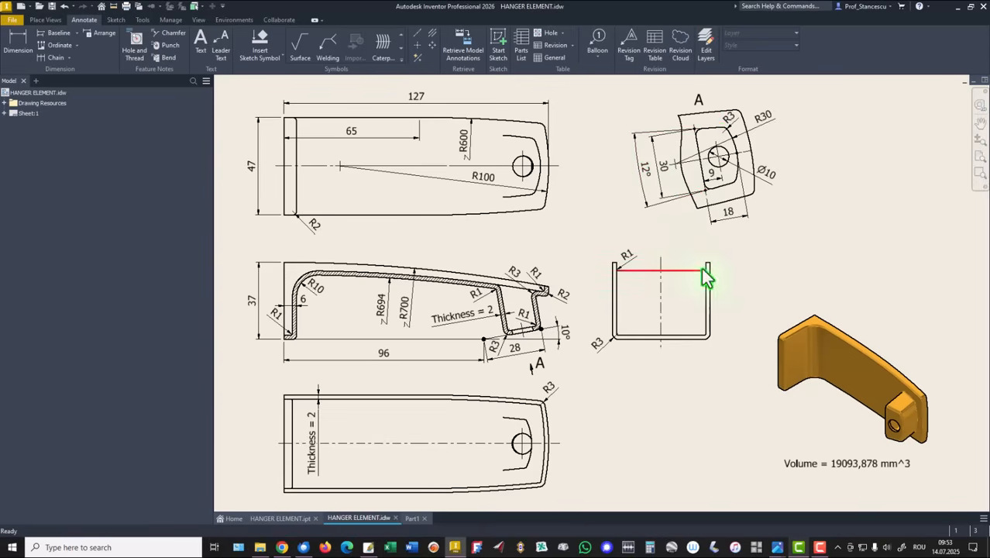
{"action": "left_click", "coordinate": [737, 220]}
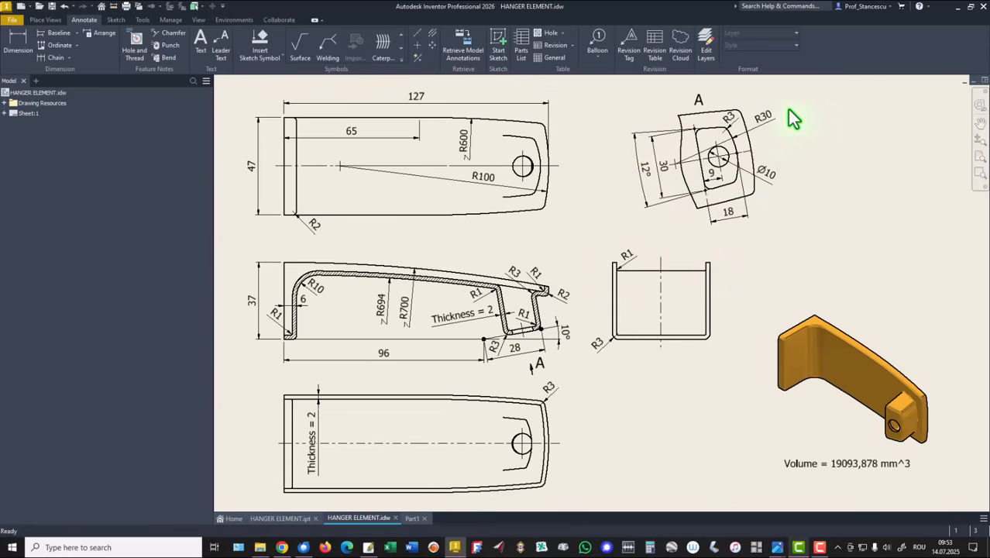
{"action": "left_click", "coordinate": [767, 121]}
{"action": "left_click_drag", "start_coordinate": [772, 128], "coordinate": [775, 116]}
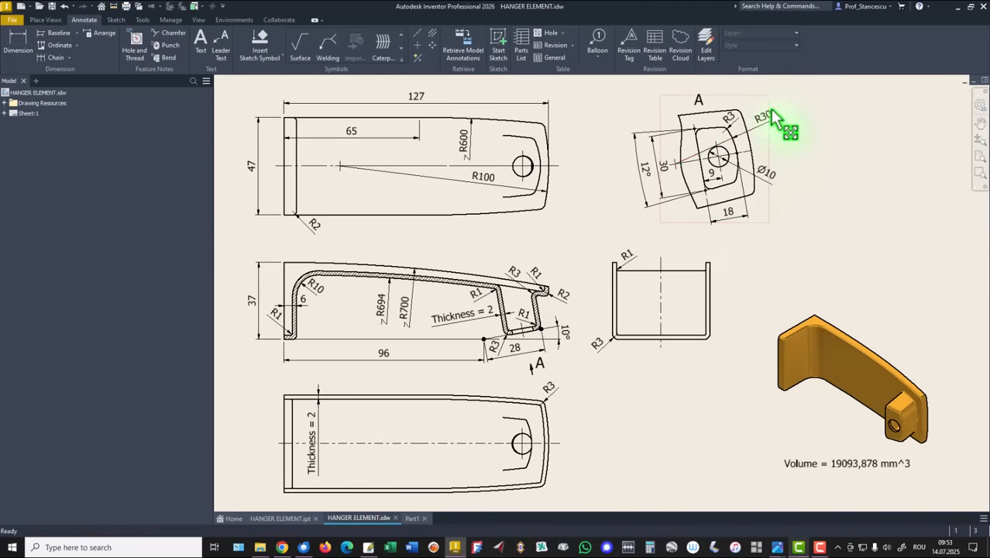
{"action": "left_click", "coordinate": [735, 119]}
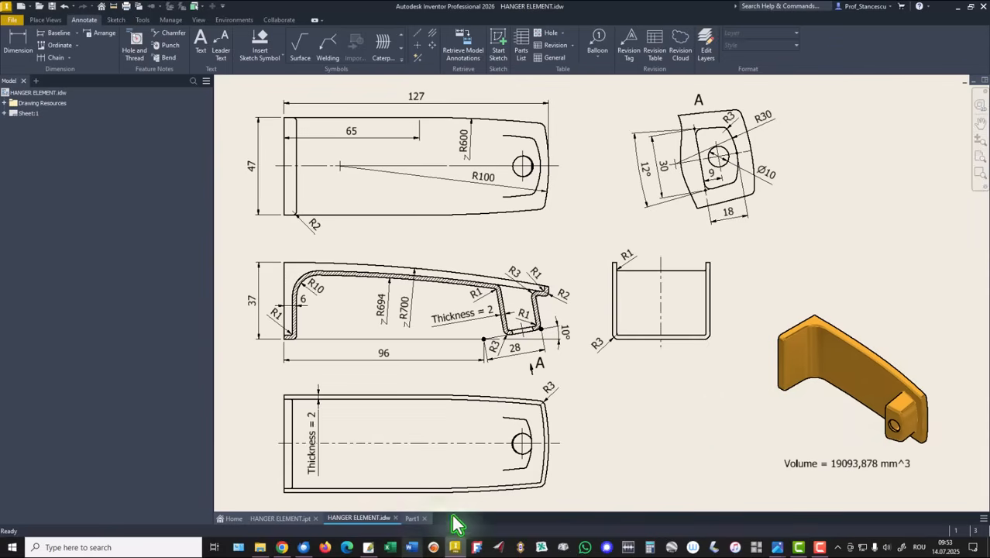
{"action": "left_click", "coordinate": [413, 518]}
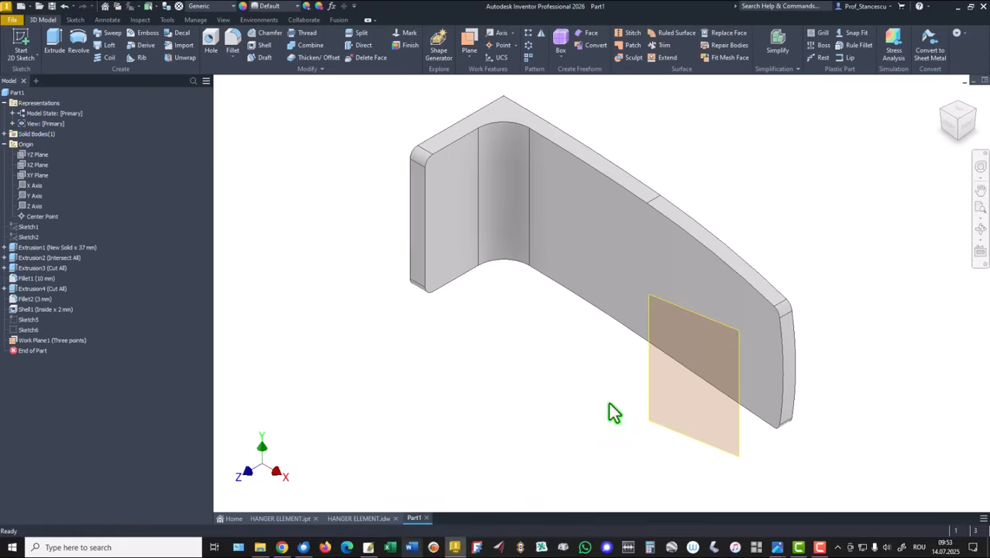
Step: Start a sketch on the angled work plane, fit the whole part in view and show Sketch5 with the 96 mm and 28 mm lines
{"action": "left_click", "coordinate": [736, 332]}
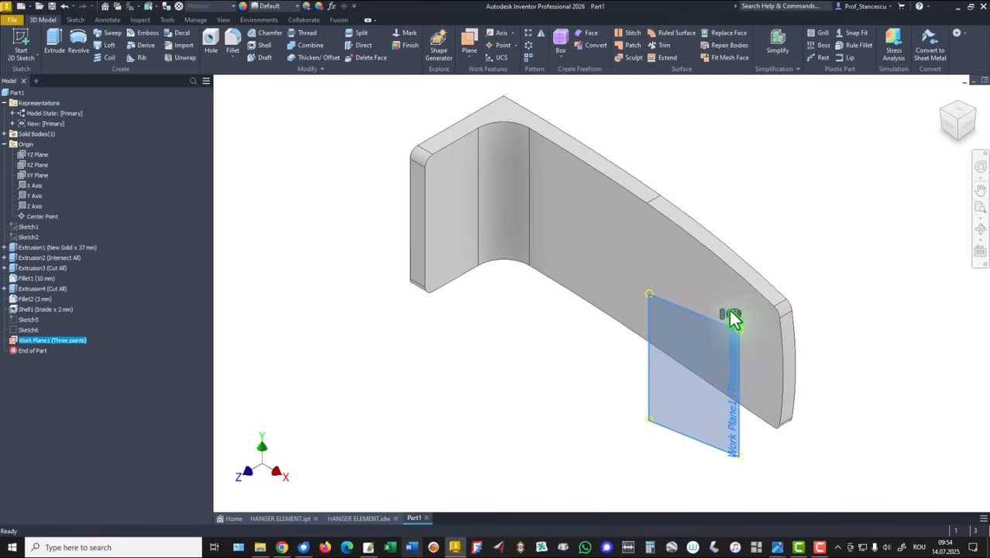
{"action": "left_click", "coordinate": [731, 314]}
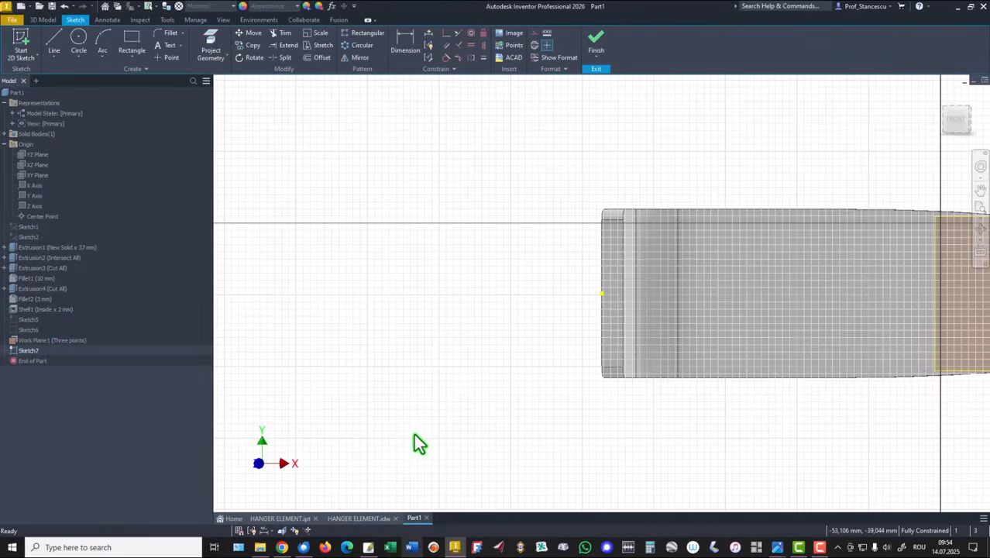
{"action": "key", "text": "Home"}
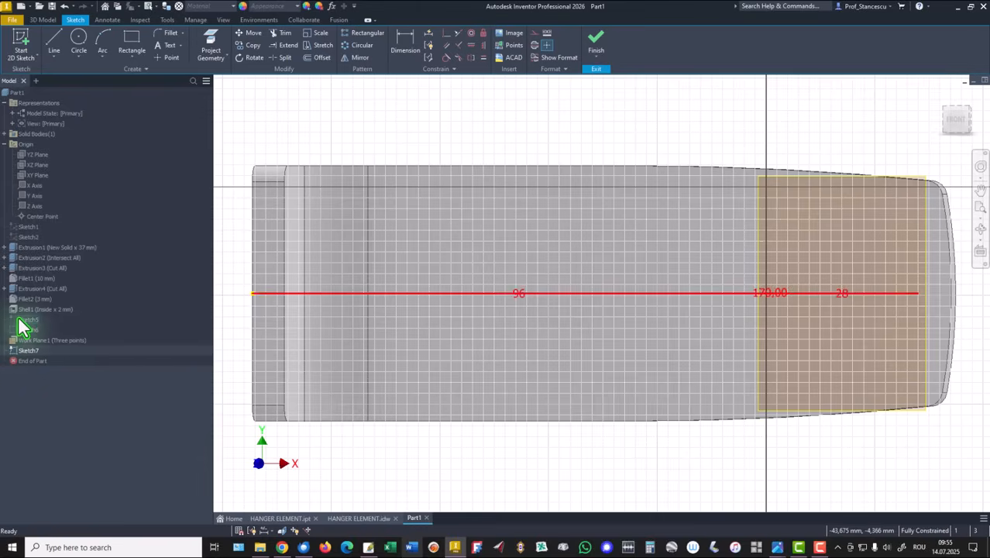
{"action": "right_click", "coordinate": [24, 326]}
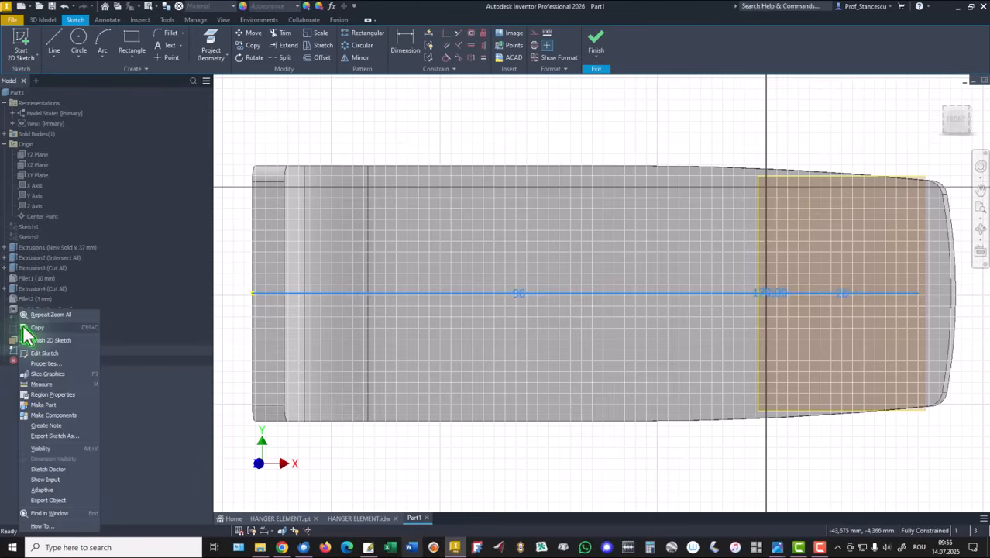
{"action": "left_click", "coordinate": [47, 448]}
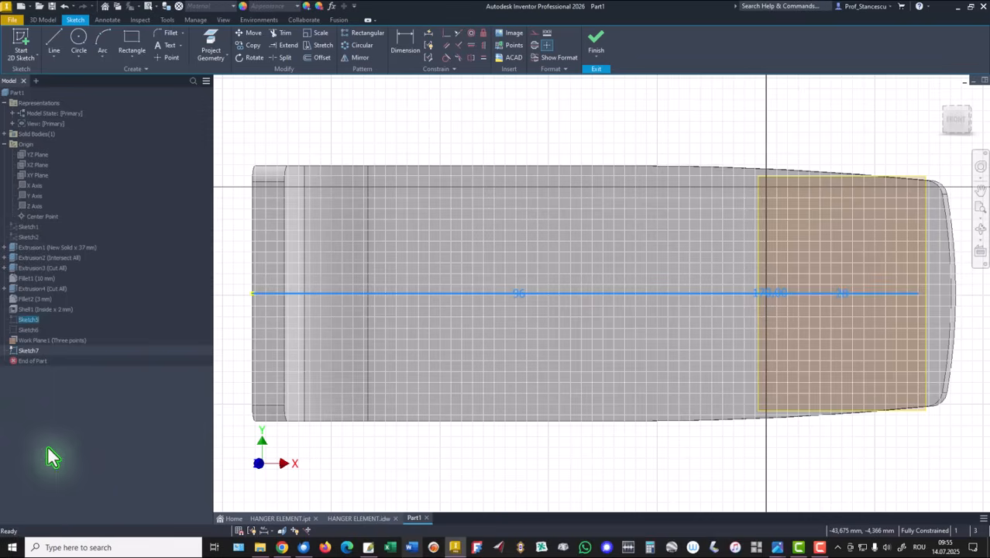
Step: Project the far endpoint of the 28 mm line into the sketch and hide Sketch5 again
{"action": "left_click", "coordinate": [211, 48]}
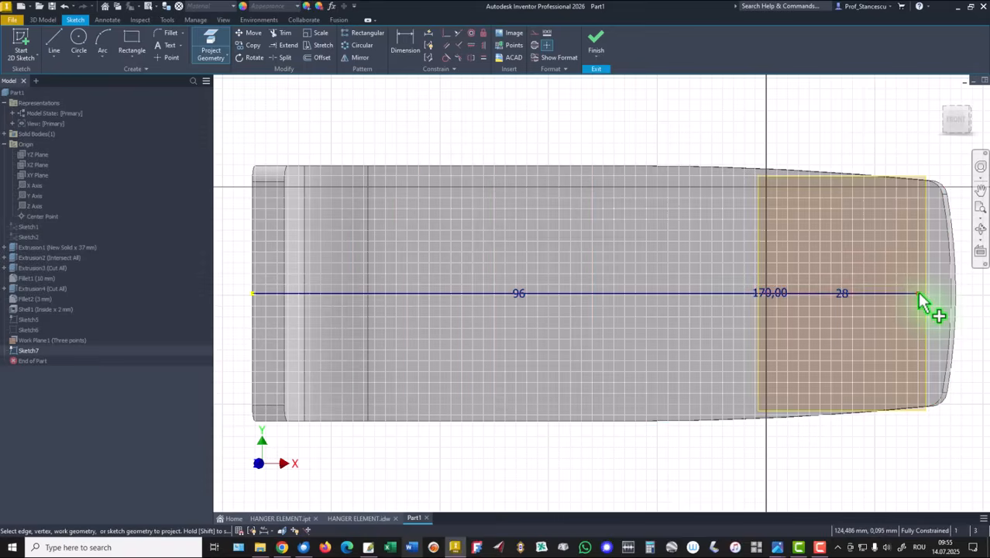
{"action": "right_click", "coordinate": [564, 461]}
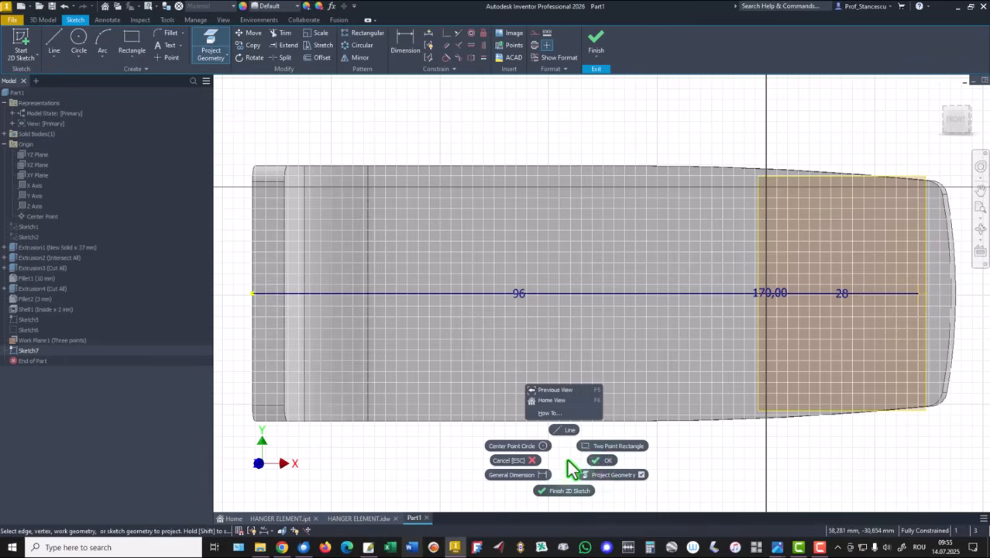
{"action": "left_click", "coordinate": [595, 457]}
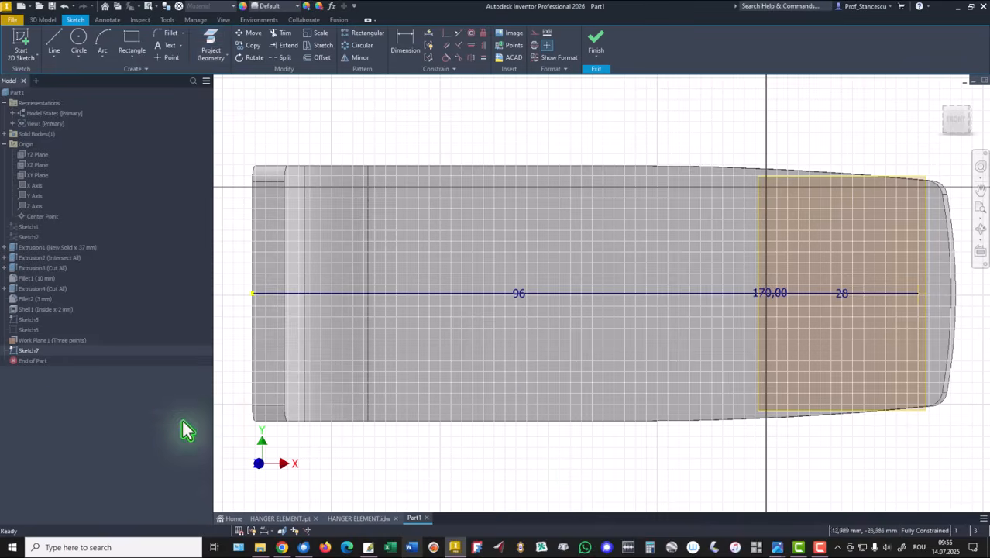
{"action": "right_click", "coordinate": [14, 325]}
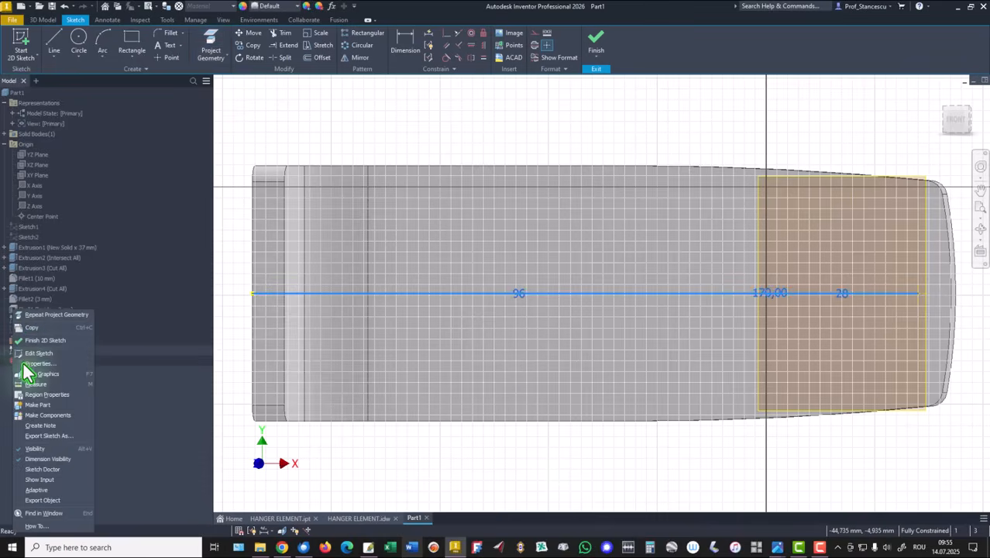
{"action": "left_click", "coordinate": [34, 449]}
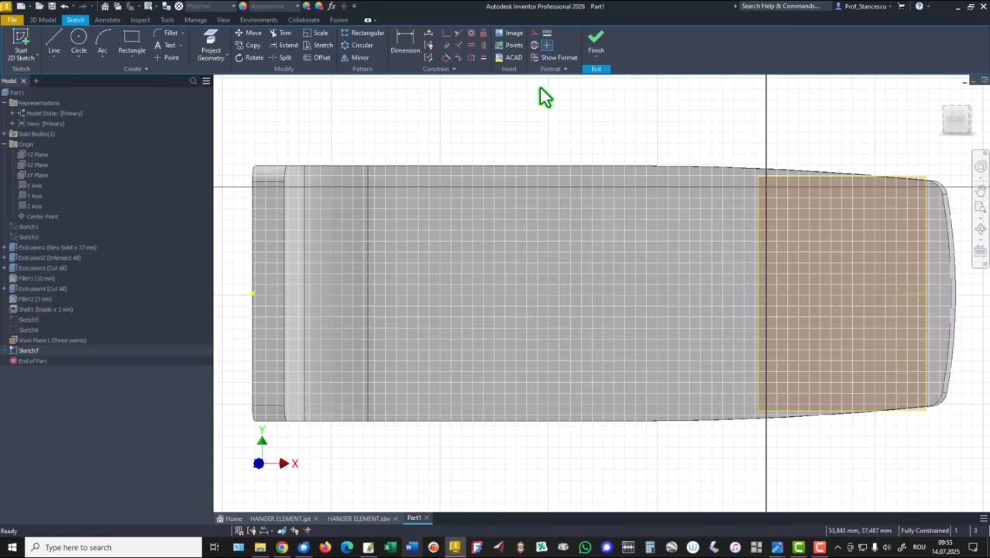
Step: Sketch an open profile on the work plane: a vertical line about 25 mm long with two converging lines about 18 mm from its ends
{"action": "left_click", "coordinate": [54, 48]}
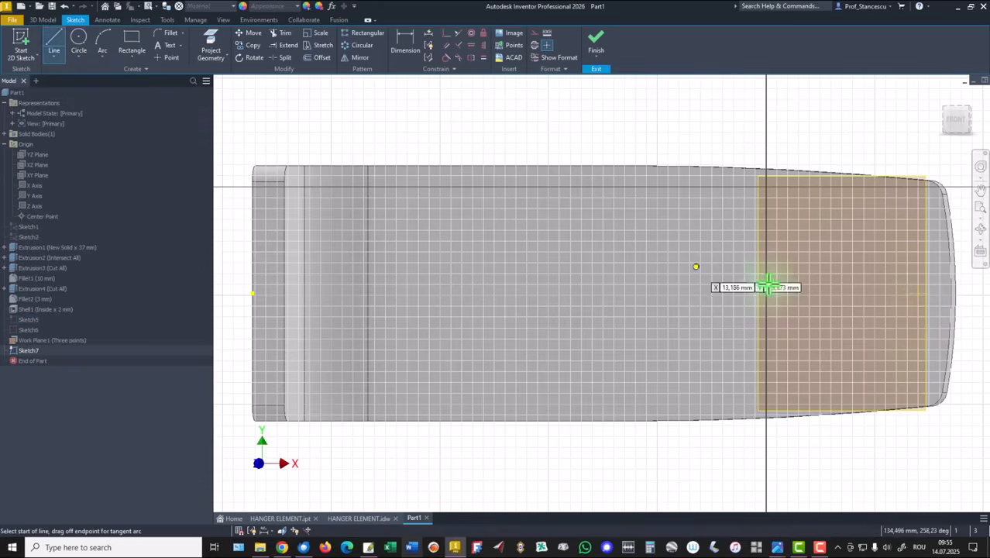
{"action": "left_click", "coordinate": [800, 243]}
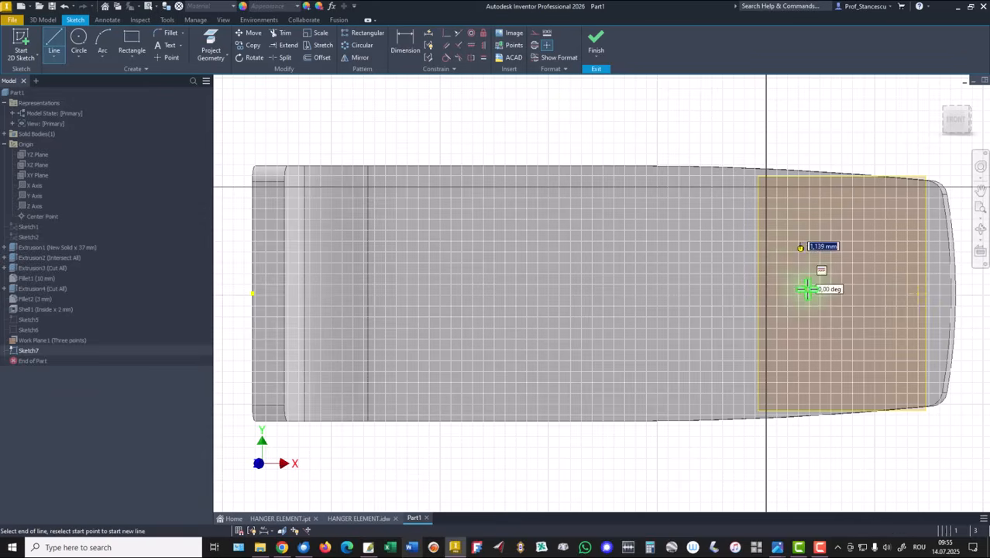
{"action": "left_click", "coordinate": [801, 380]}
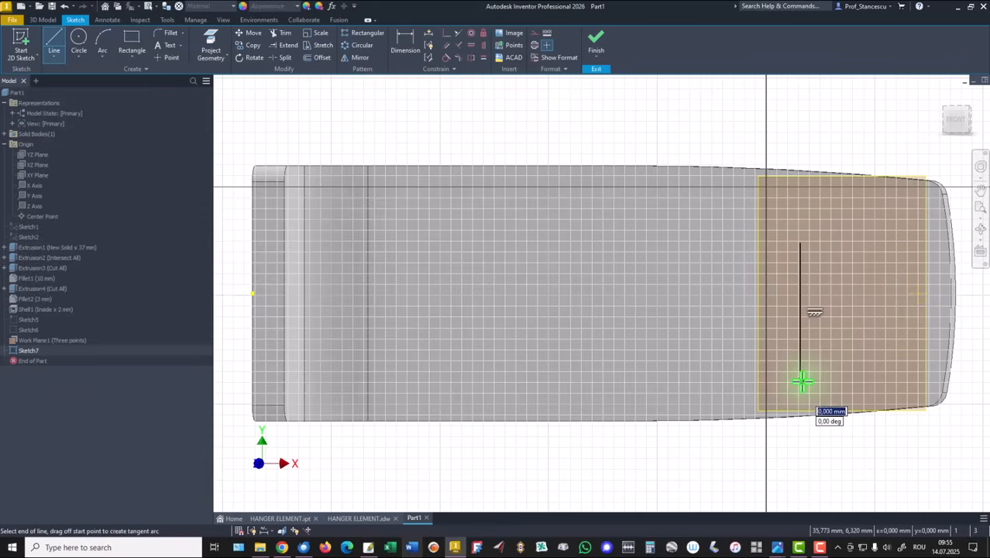
{"action": "right_click", "coordinate": [897, 354]}
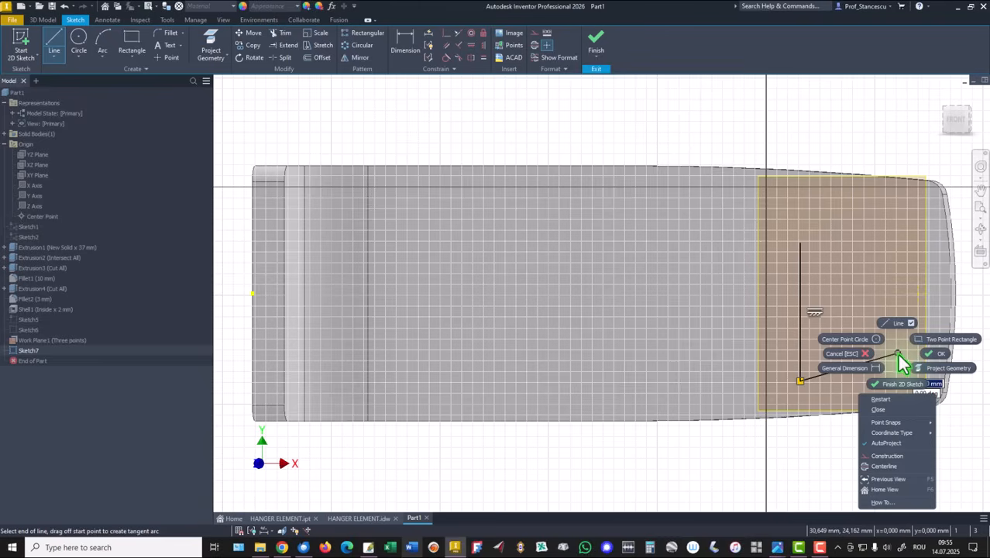
{"action": "left_click", "coordinate": [887, 400]}
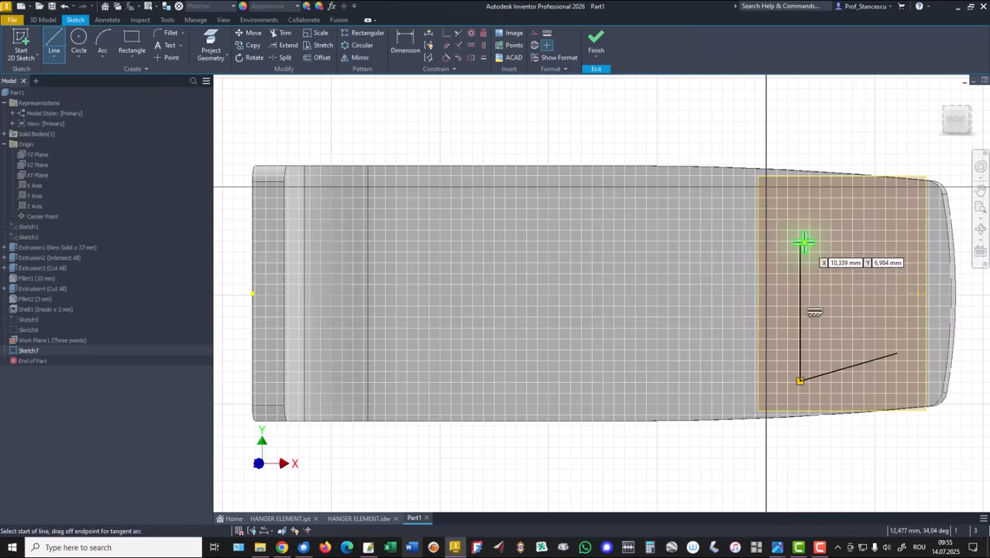
{"action": "left_click", "coordinate": [801, 244]}
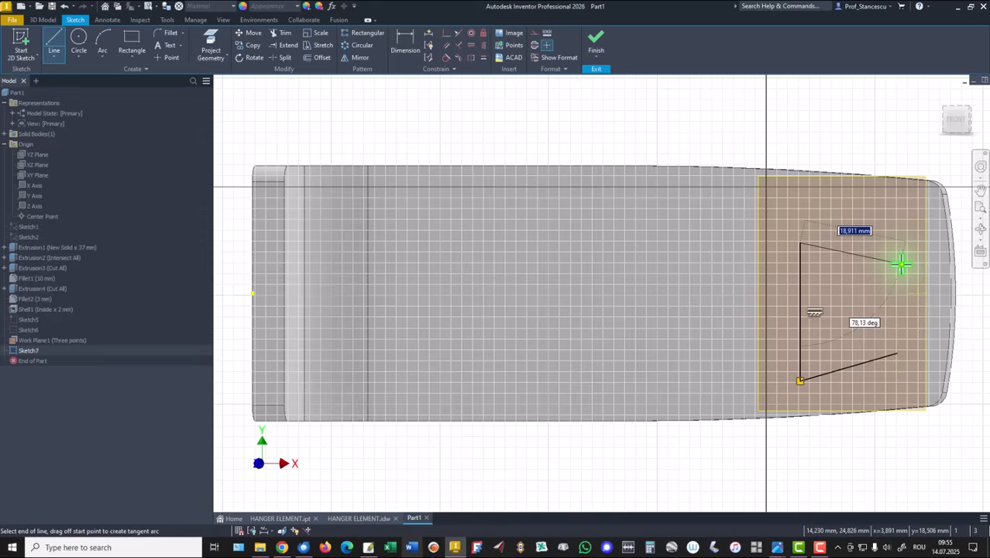
{"action": "left_click", "coordinate": [898, 264]}
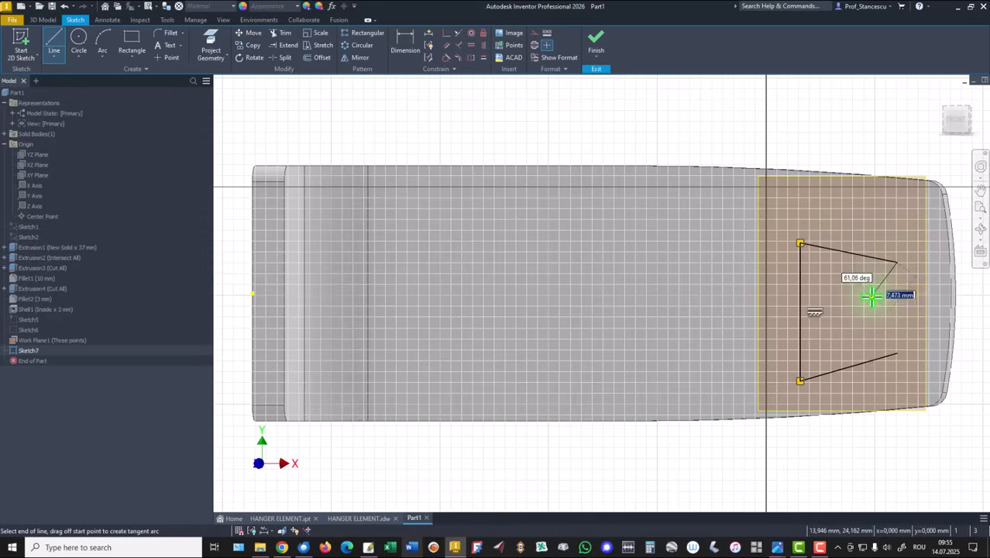
{"action": "right_click", "coordinate": [870, 297]}
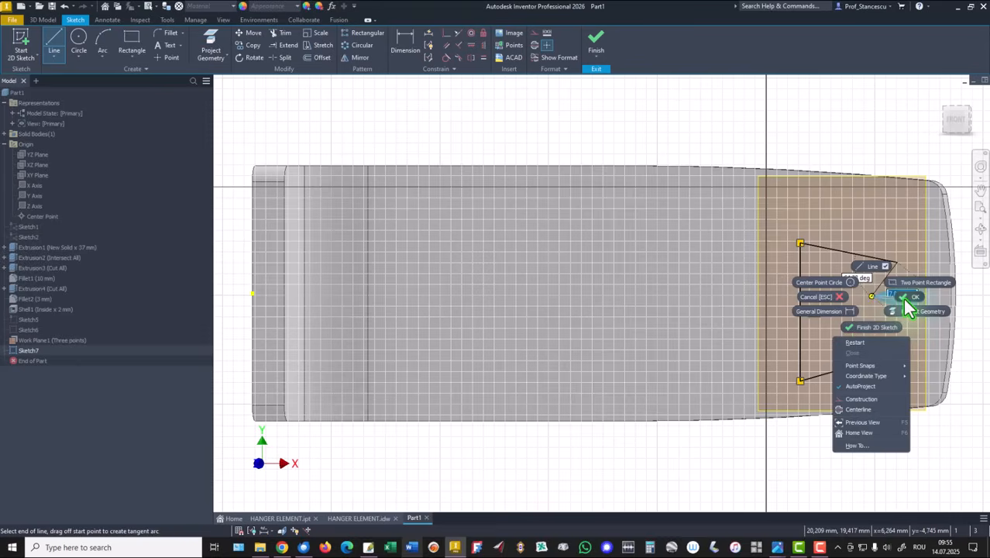
{"action": "left_click", "coordinate": [906, 298]}
Step: Close the profile with an outward-bulging three-point arc of about 13.3 mm radius between the free ends of the converging lines
{"action": "left_click", "coordinate": [104, 42]}
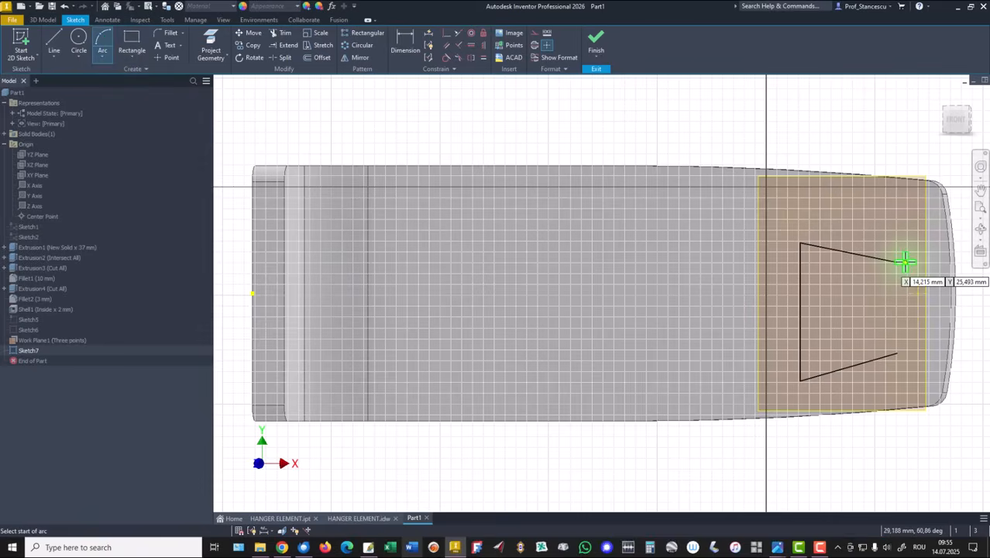
{"action": "left_click", "coordinate": [898, 262]}
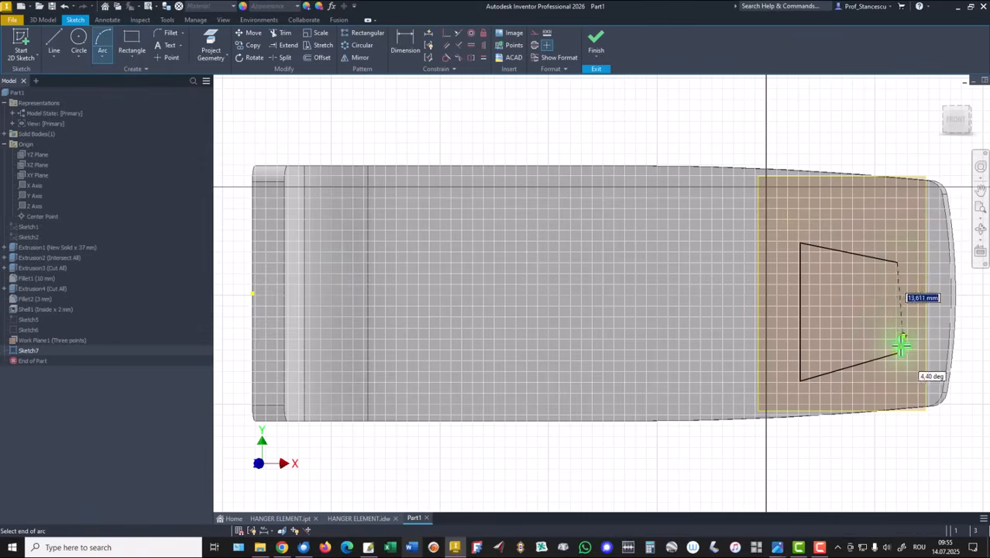
{"action": "left_click", "coordinate": [897, 355]}
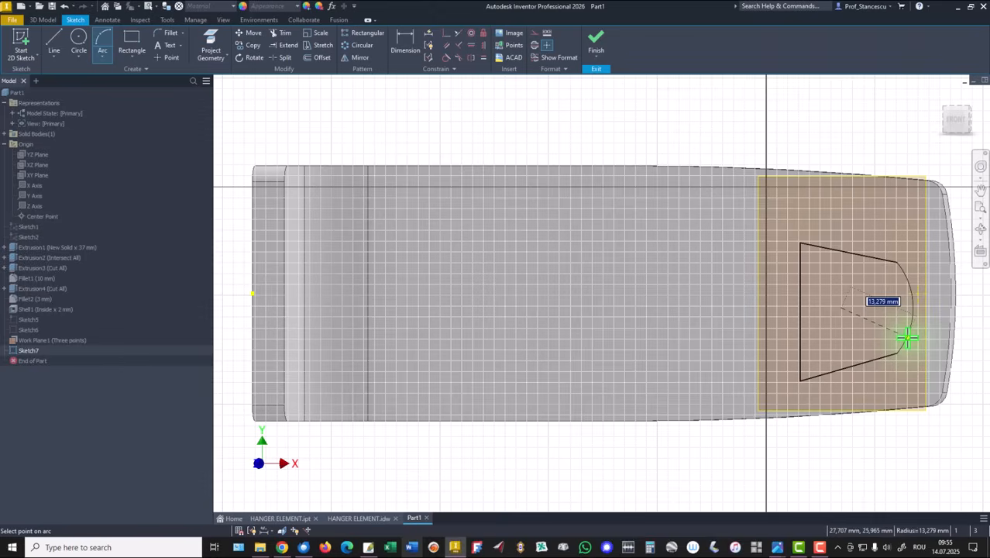
{"action": "left_click", "coordinate": [907, 338]}
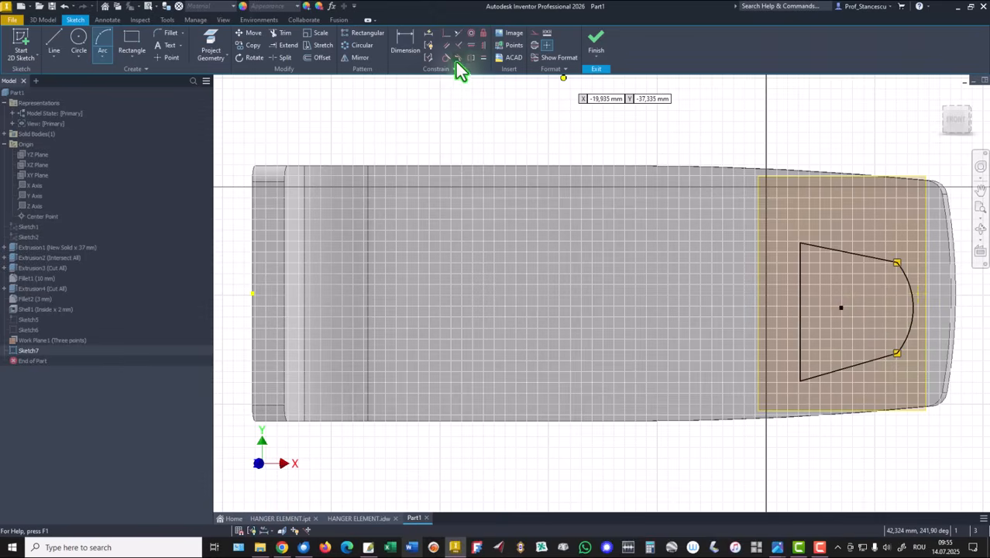
Step: Make the arc's midpoint coincident with the projected point and constrain the two slanted lines to equal length
{"action": "left_click", "coordinate": [448, 34]}
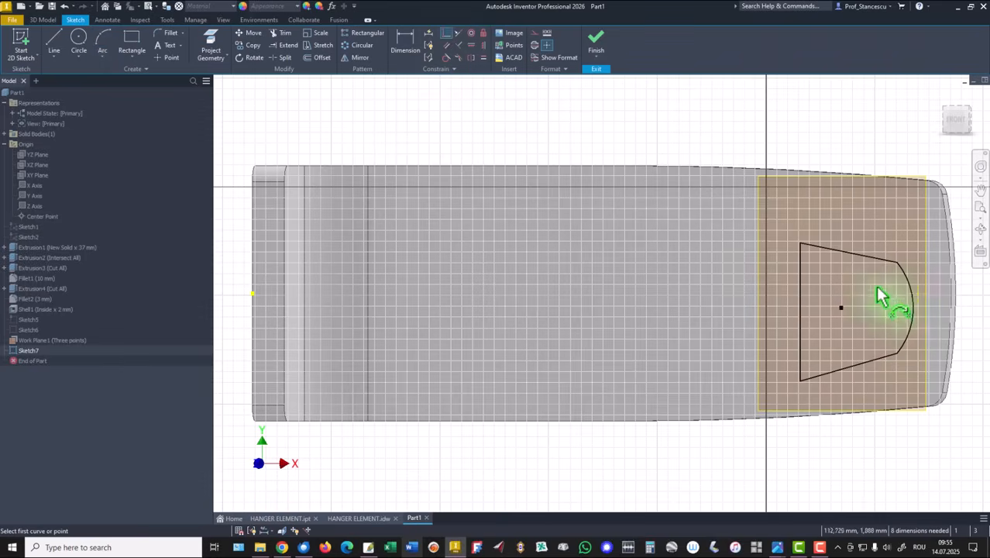
{"action": "left_click", "coordinate": [917, 292]}
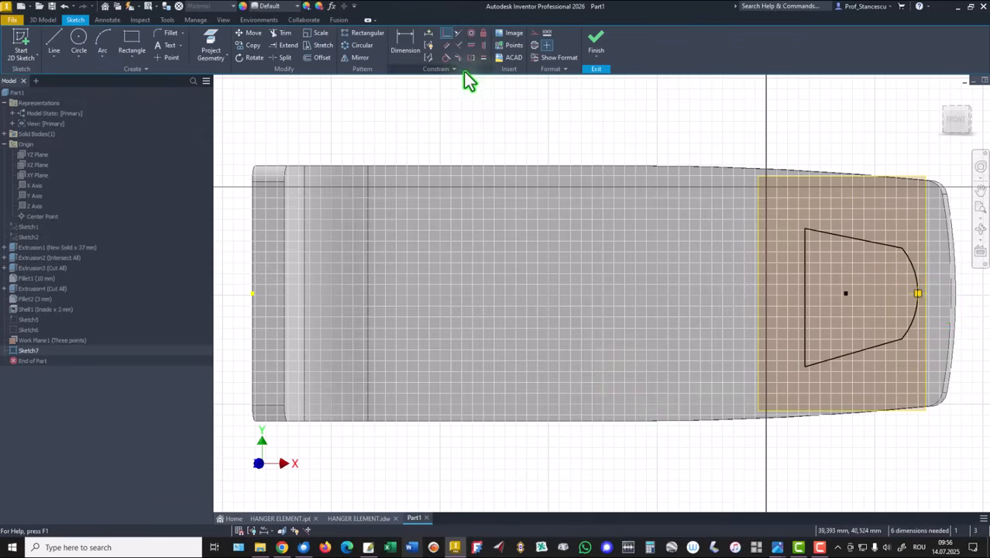
{"action": "left_click", "coordinate": [484, 58]}
{"action": "left_click", "coordinate": [859, 240]}
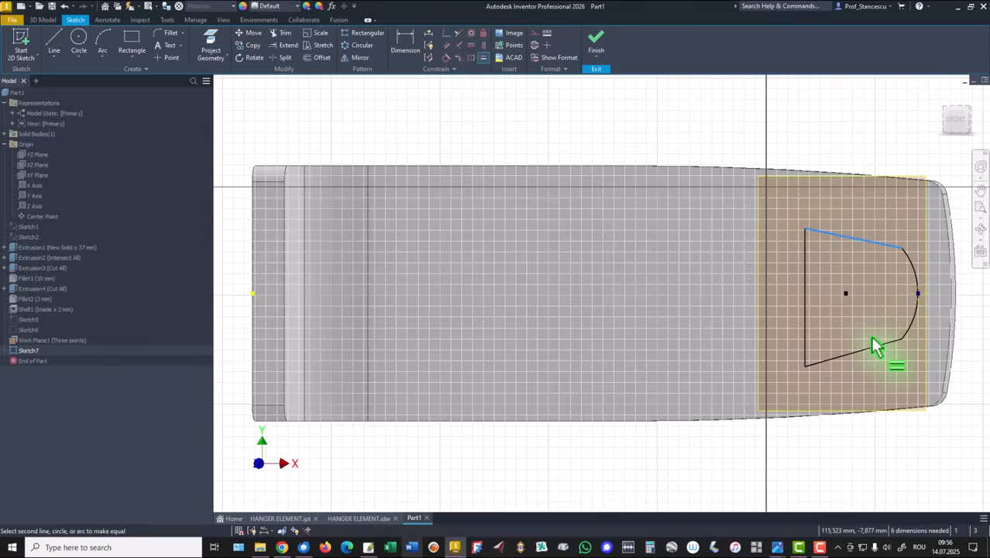
{"action": "left_click", "coordinate": [873, 350]}
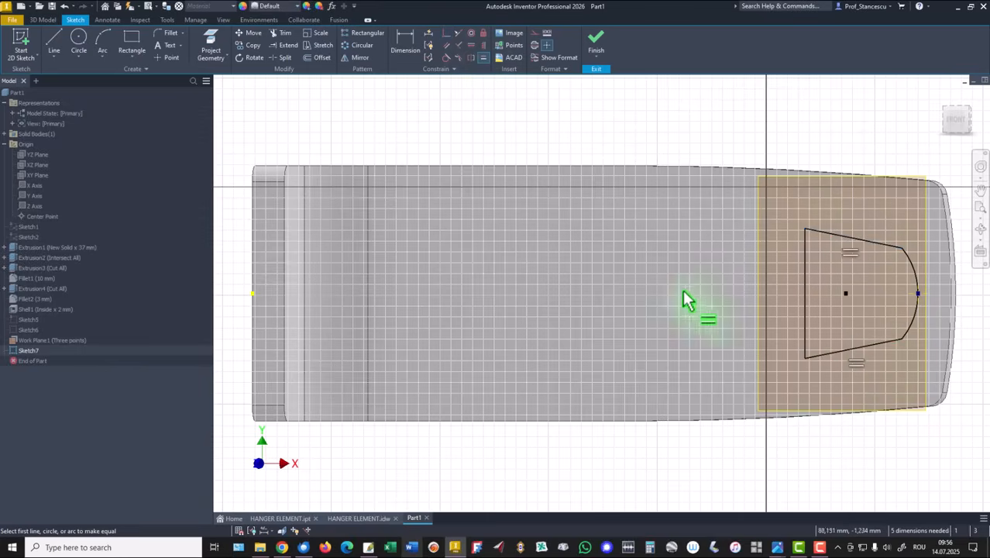
Step: Dimension the distance from the vertical line to the point at the arc's midpoint as 18 mm
{"action": "left_click", "coordinate": [405, 53]}
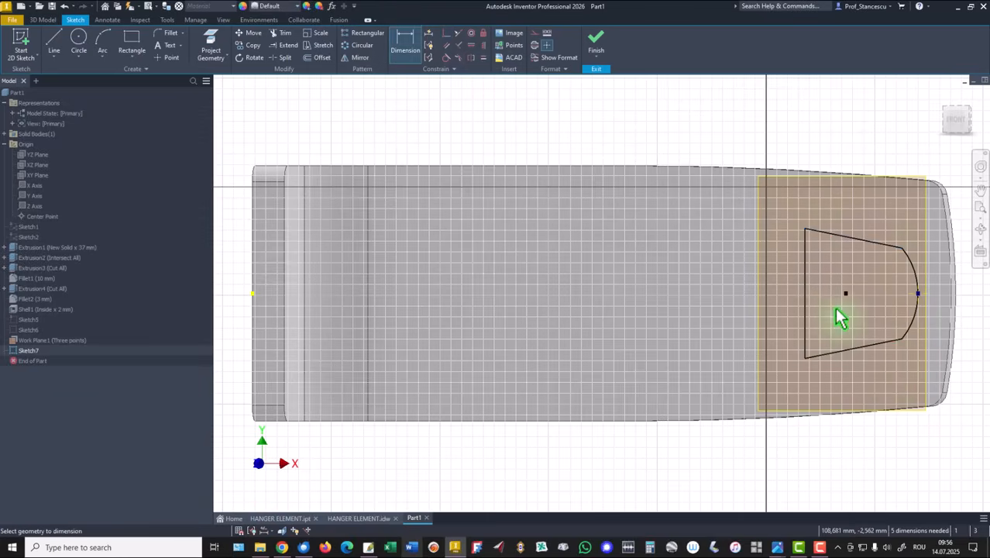
{"action": "left_click", "coordinate": [803, 312]}
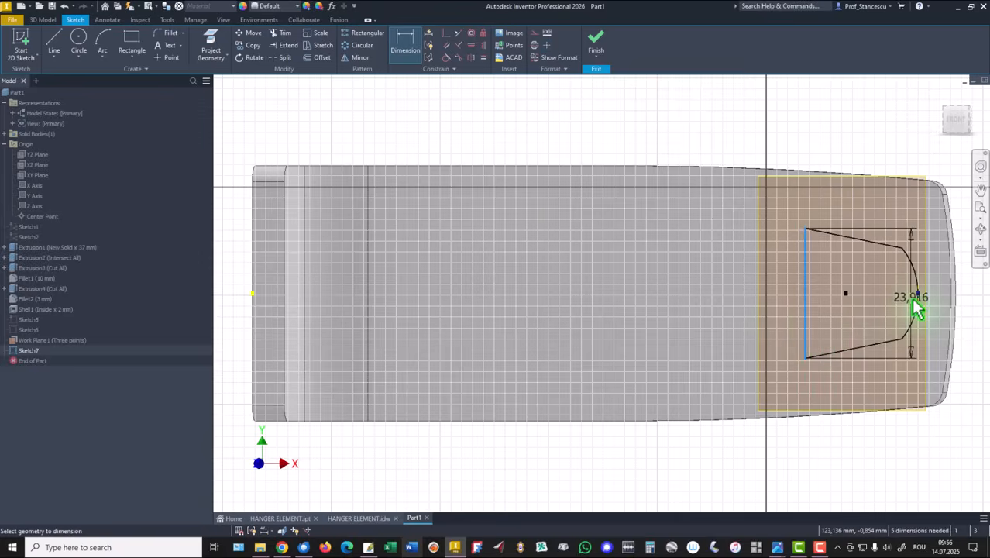
{"action": "left_click", "coordinate": [919, 295]}
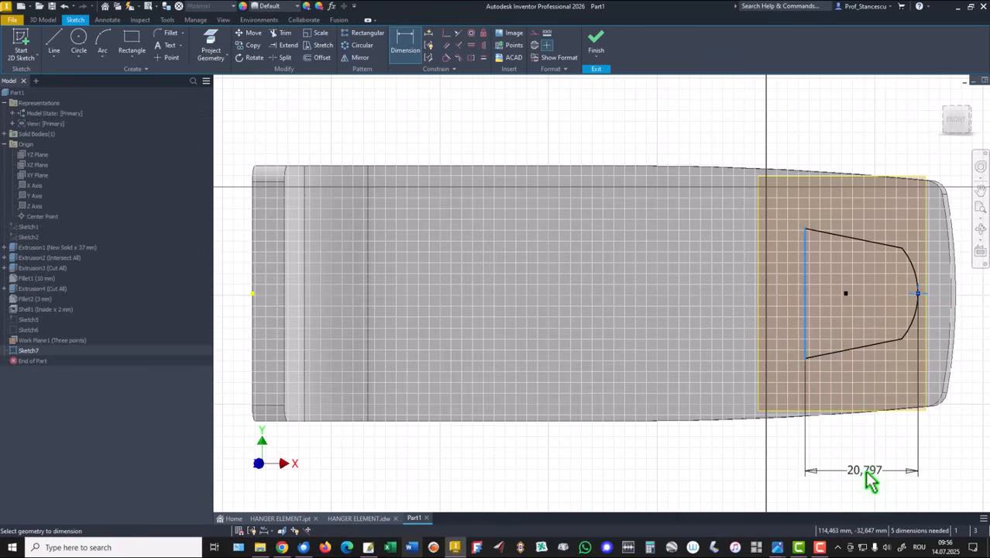
{"action": "left_click", "coordinate": [866, 469]}
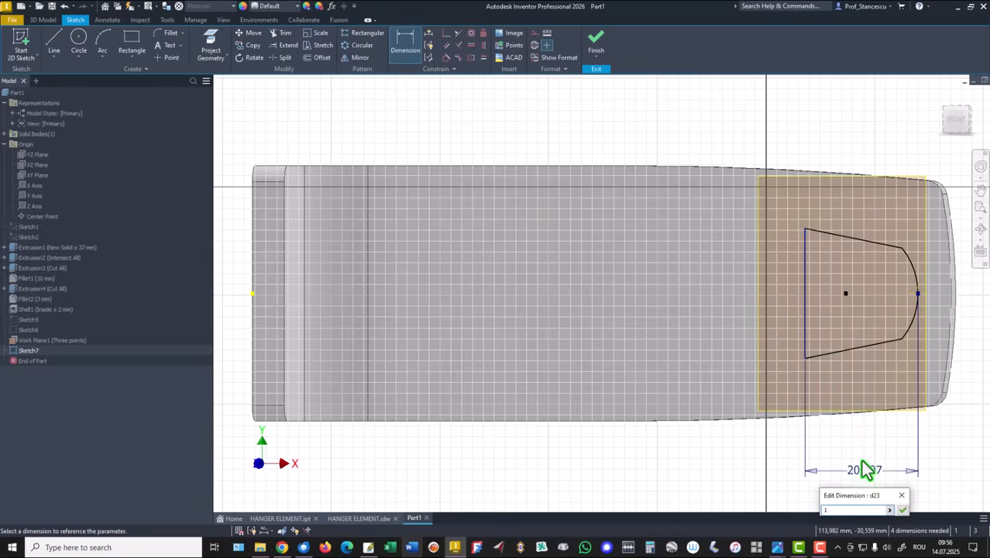
{"action": "key", "text": "Return"}
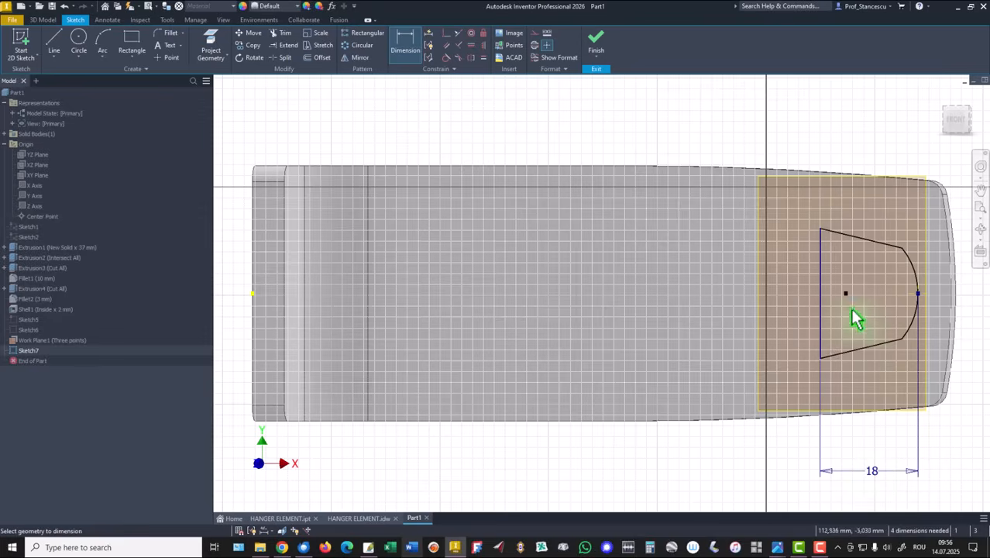
Step: Dimension the length of the profile's vertical line as 30 mm
{"action": "left_click", "coordinate": [822, 297]}
{"action": "left_click", "coordinate": [786, 308]}
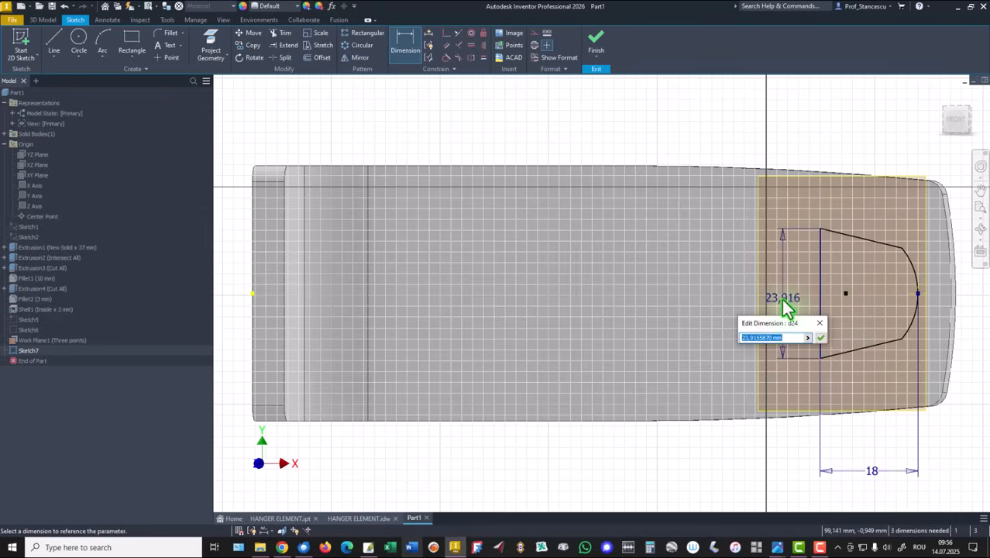
{"action": "type", "text": "30"}
{"action": "key", "text": "Return"}
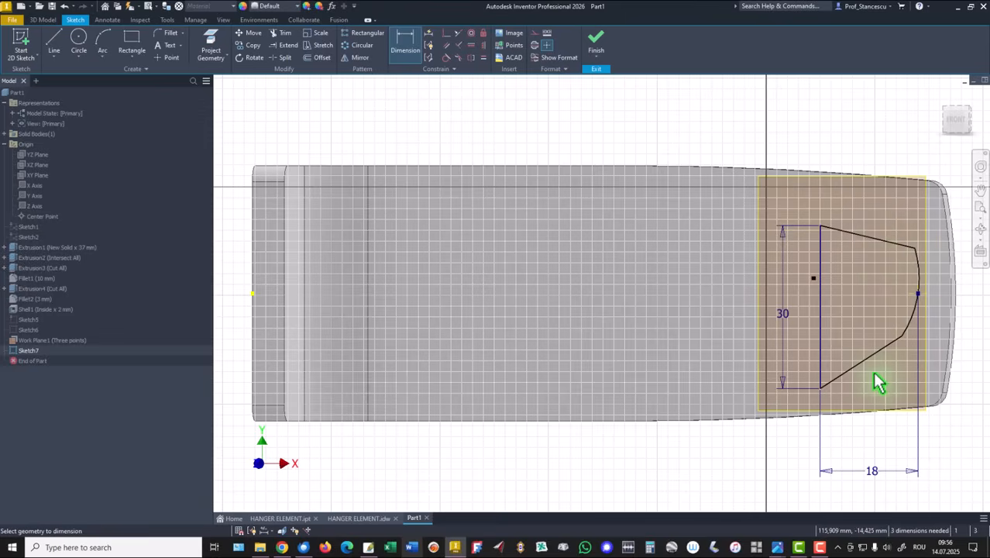
Step: Project the origin X axis into the sketch and convert the projected line to construction geometry
{"action": "left_click", "coordinate": [210, 48]}
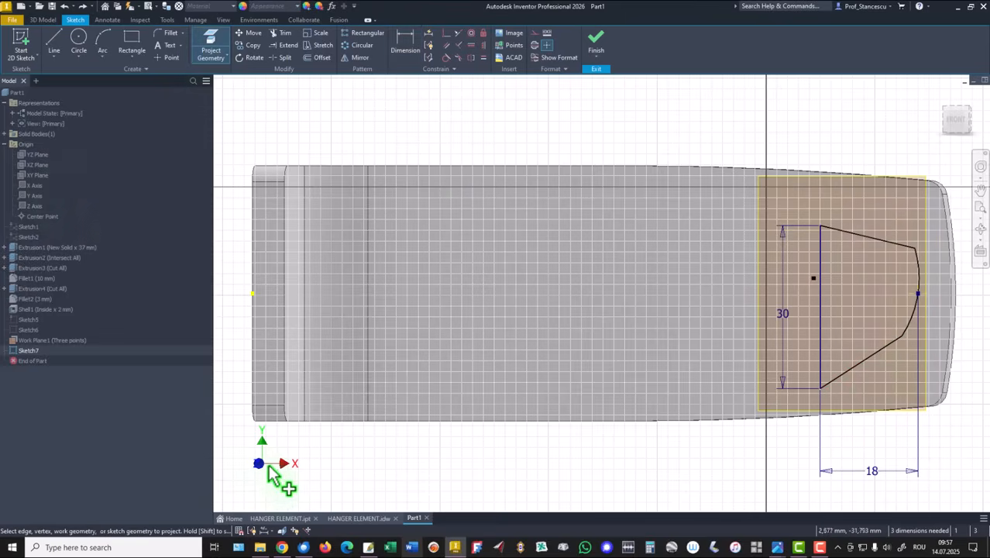
{"action": "left_click", "coordinate": [36, 205]}
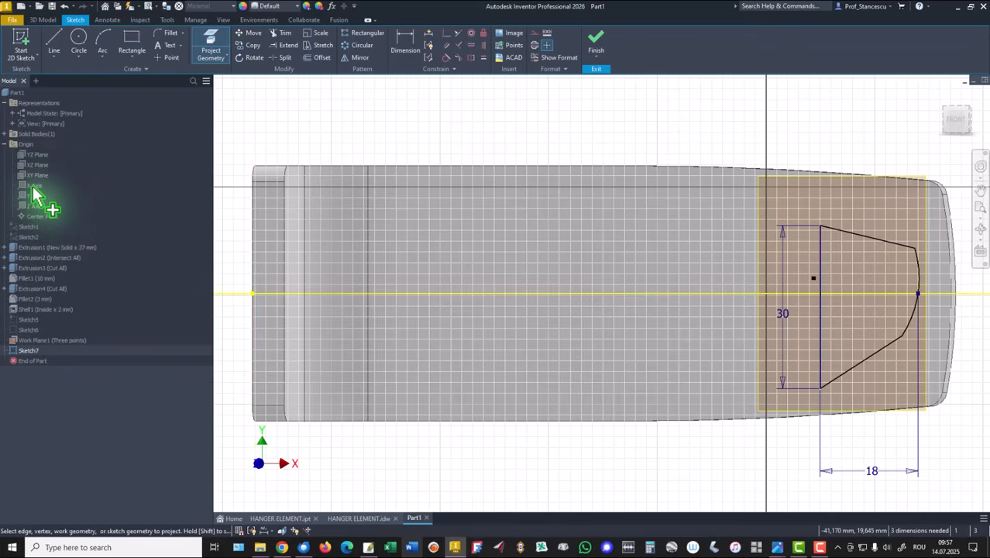
{"action": "right_click", "coordinate": [617, 120]}
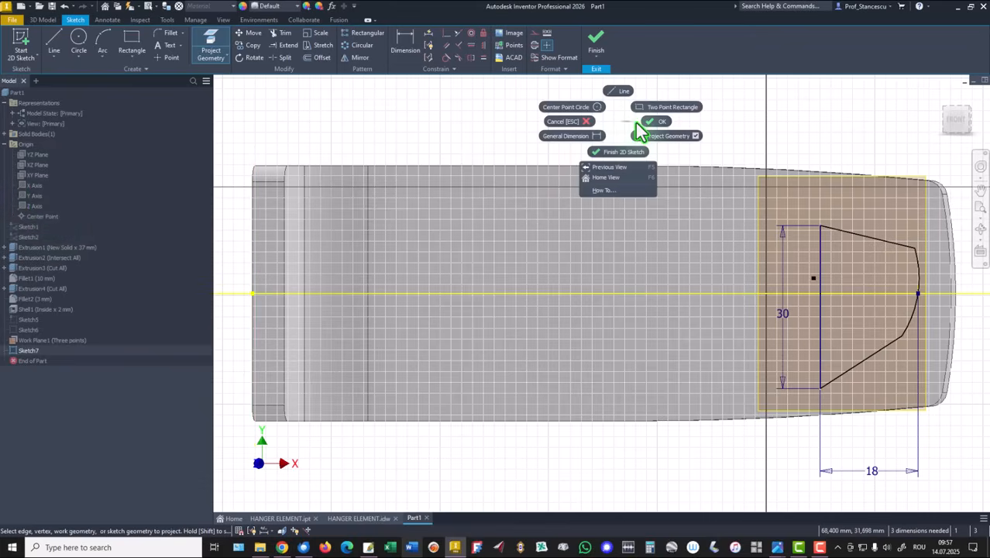
{"action": "left_click", "coordinate": [655, 123]}
{"action": "left_click", "coordinate": [585, 293]}
{"action": "right_click", "coordinate": [588, 120]}
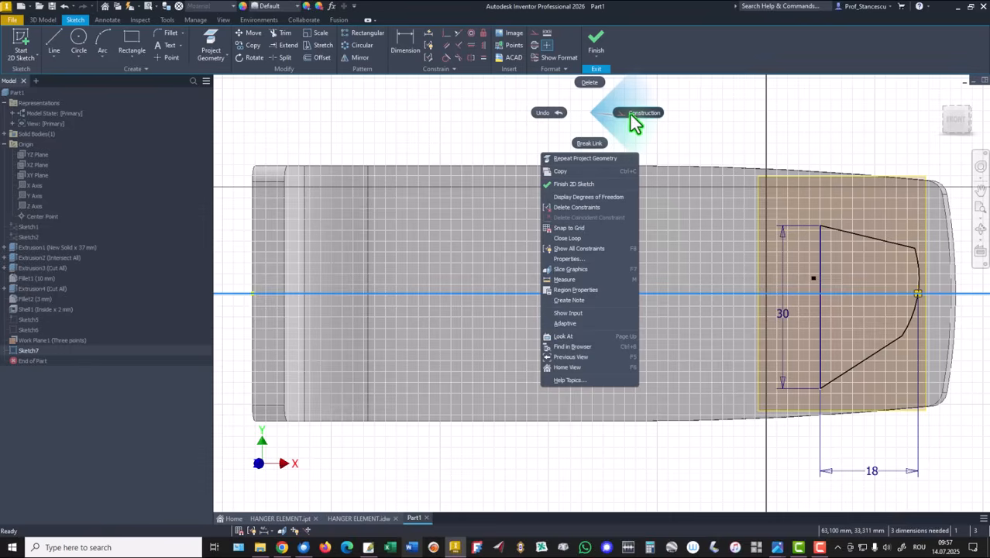
{"action": "left_click", "coordinate": [633, 122]}
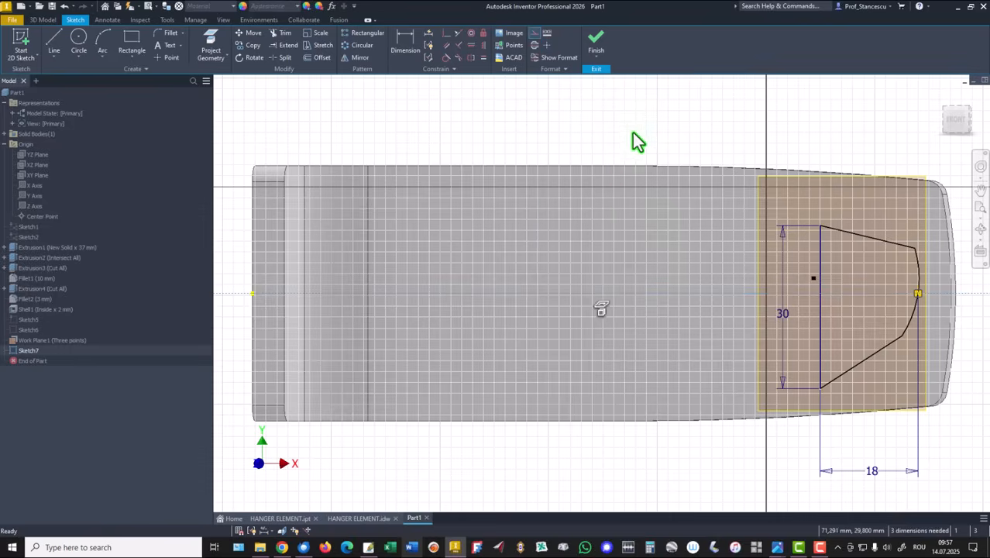
Step: Constrain the profile's two slanted lines to be symmetric about the projected horizontal construction line
{"action": "left_click", "coordinate": [471, 59]}
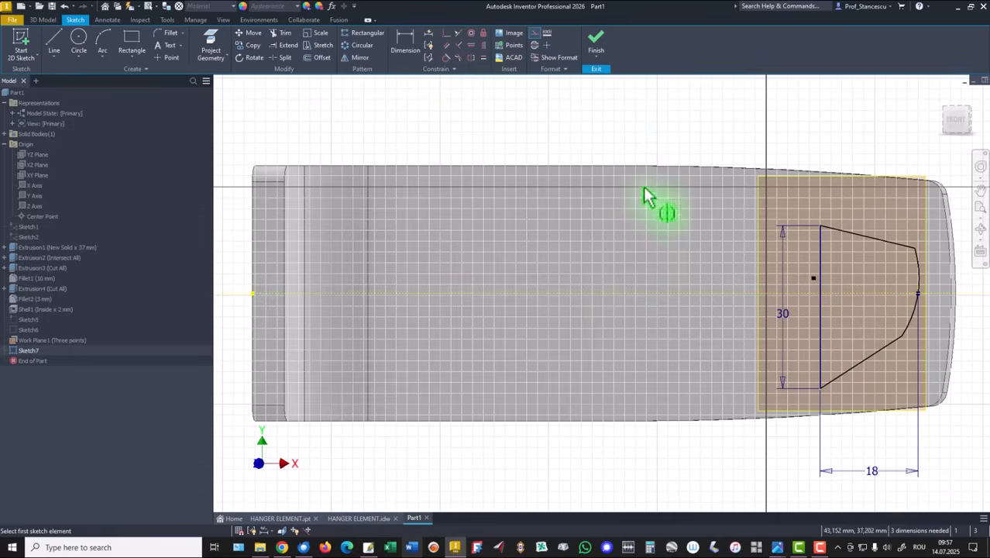
{"action": "left_click", "coordinate": [834, 229]}
{"action": "left_click", "coordinate": [859, 362]}
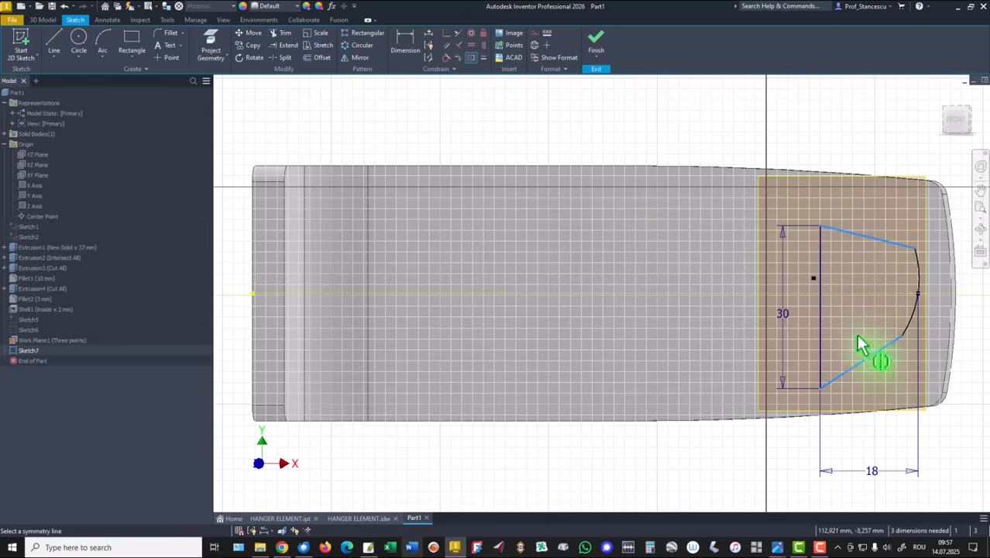
{"action": "left_click", "coordinate": [862, 294]}
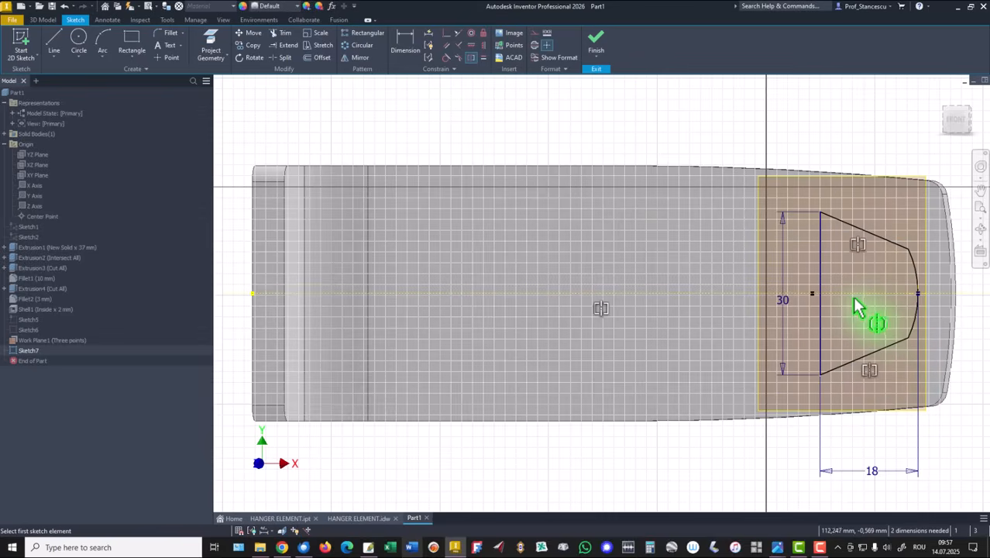
{"action": "right_click", "coordinate": [558, 459]}
{"action": "left_click", "coordinate": [590, 457]}
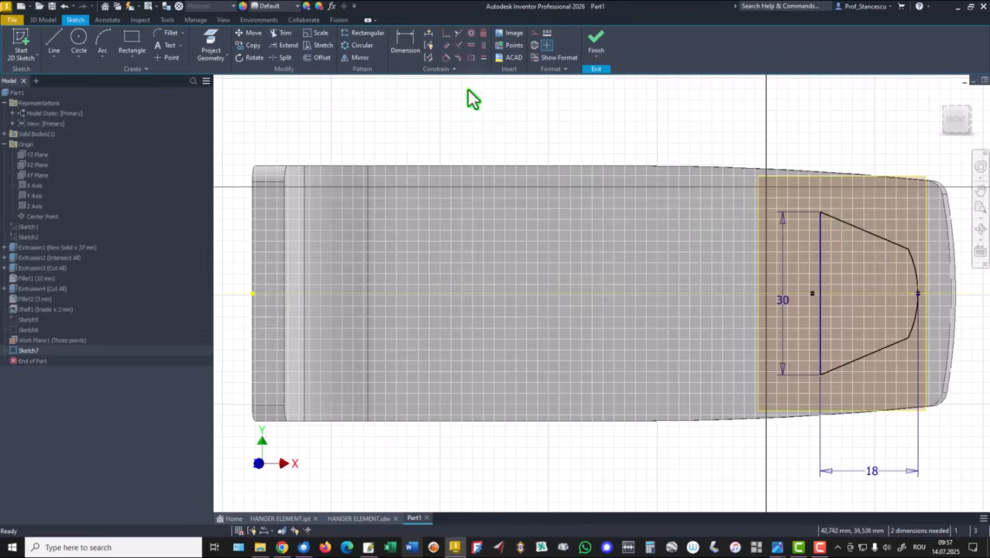
Step: Dimension the angle between the two slanted lines as 12 degrees
{"action": "left_click", "coordinate": [405, 45]}
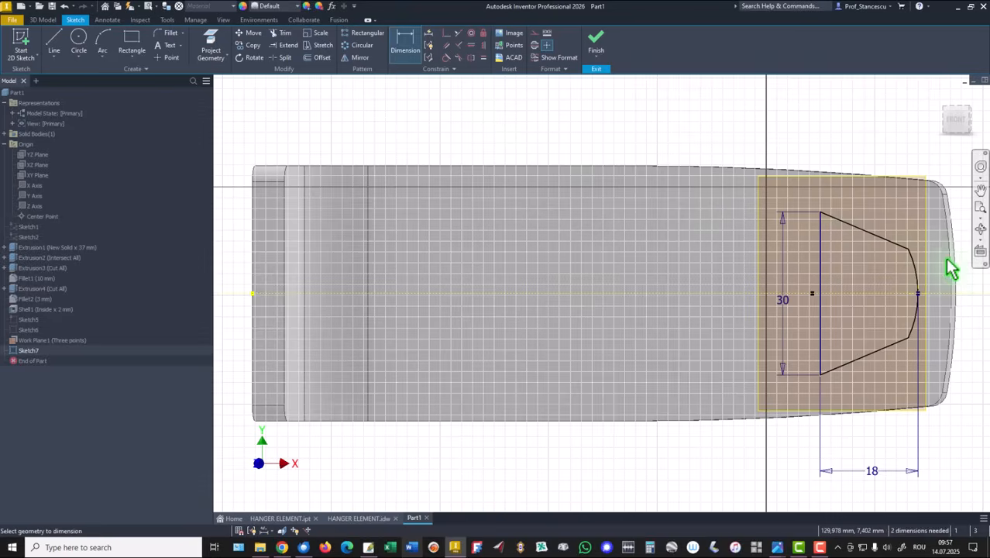
{"action": "left_click", "coordinate": [863, 230]}
{"action": "left_click", "coordinate": [852, 363]}
{"action": "left_click", "coordinate": [716, 324]}
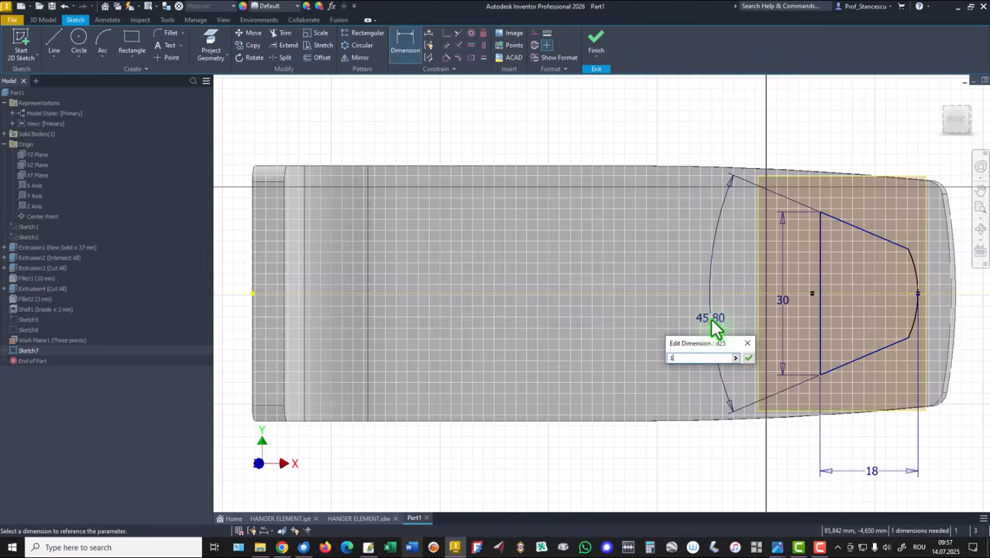
{"action": "type", "text": "12"}
{"action": "key", "text": "Return"}
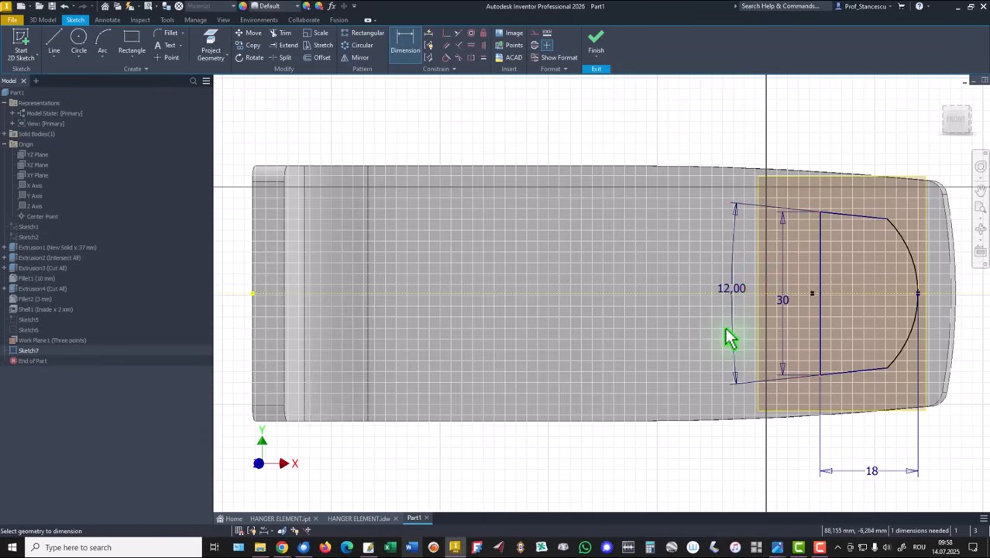
Step: Dimension the radius of the boss profile's arc as 30 mm and finish the sketch
{"action": "left_click", "coordinate": [913, 272]}
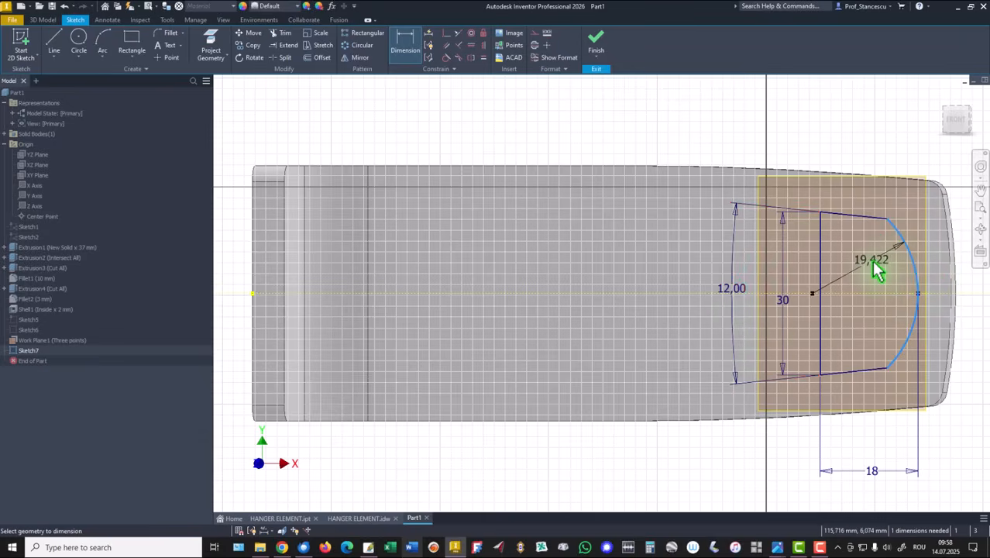
{"action": "left_click", "coordinate": [872, 262]}
{"action": "type", "text": "30"}
{"action": "key", "text": "Return"}
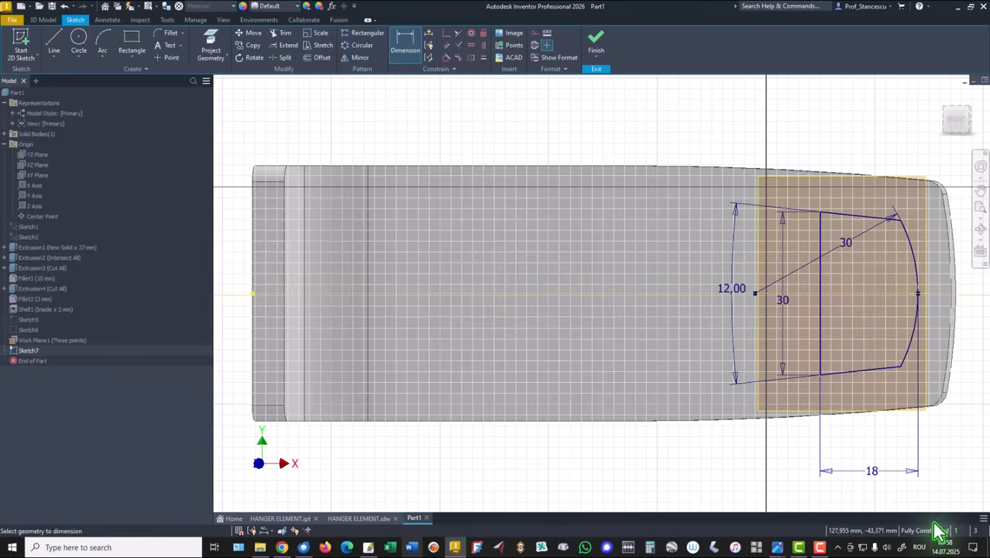
{"action": "left_click", "coordinate": [597, 45]}
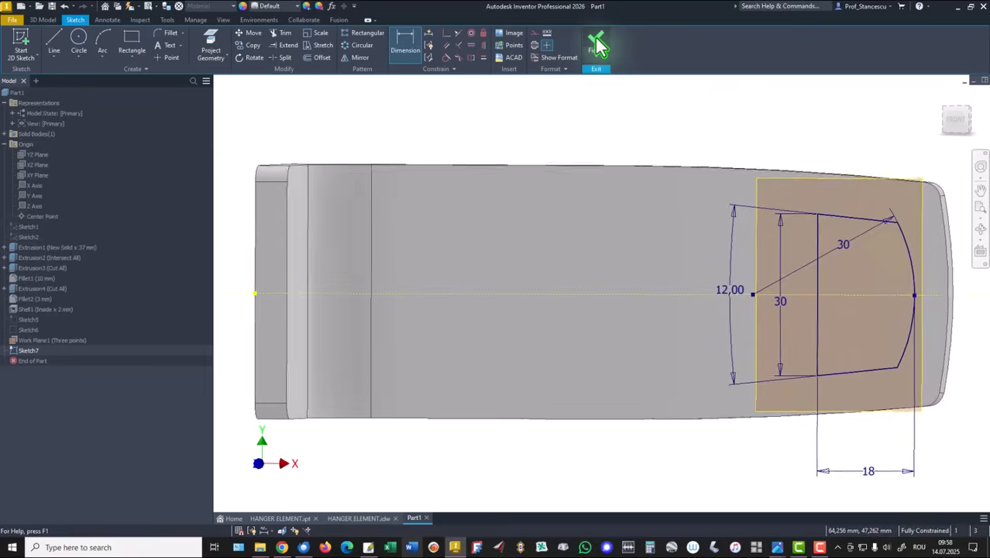
Step: Extrude the boss profile in the flipped direction up to the large curved inner face of the hanger body, joining it
{"action": "left_click", "coordinate": [55, 41]}
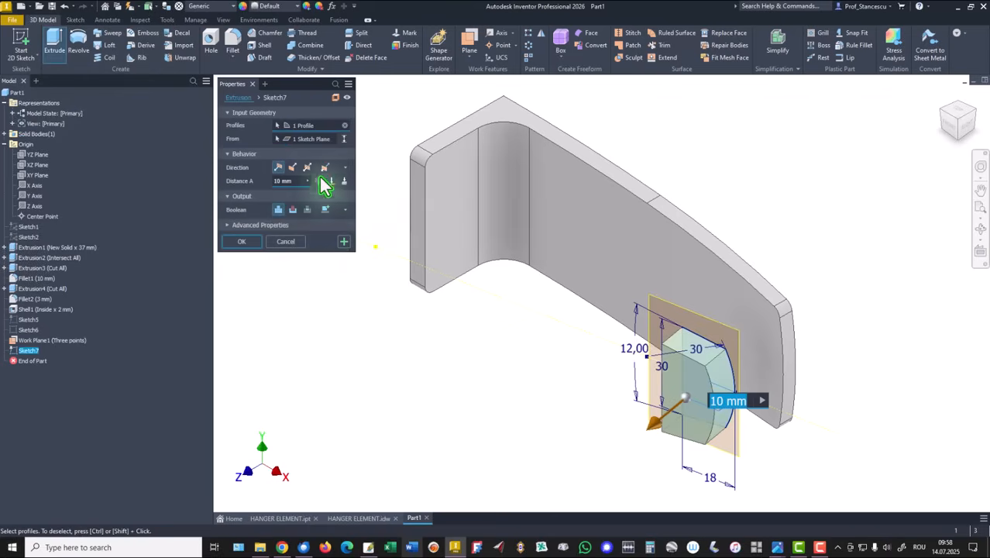
{"action": "left_click", "coordinate": [331, 188]}
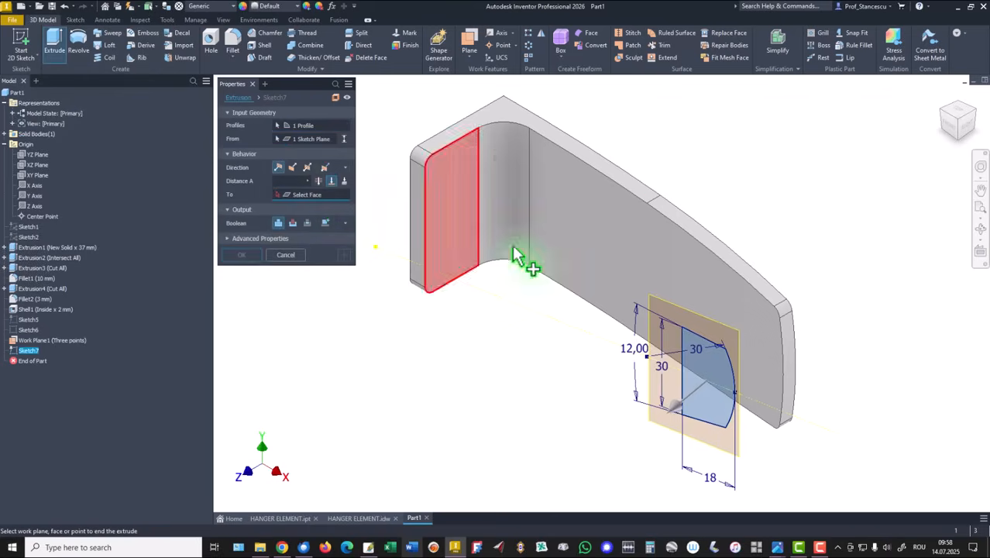
{"action": "left_click", "coordinate": [693, 281]}
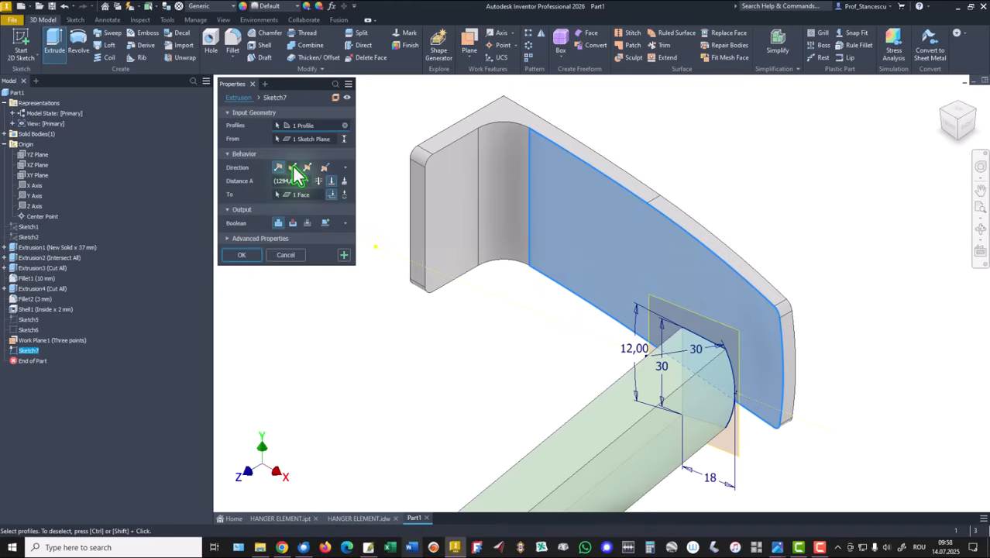
{"action": "left_click", "coordinate": [294, 167]}
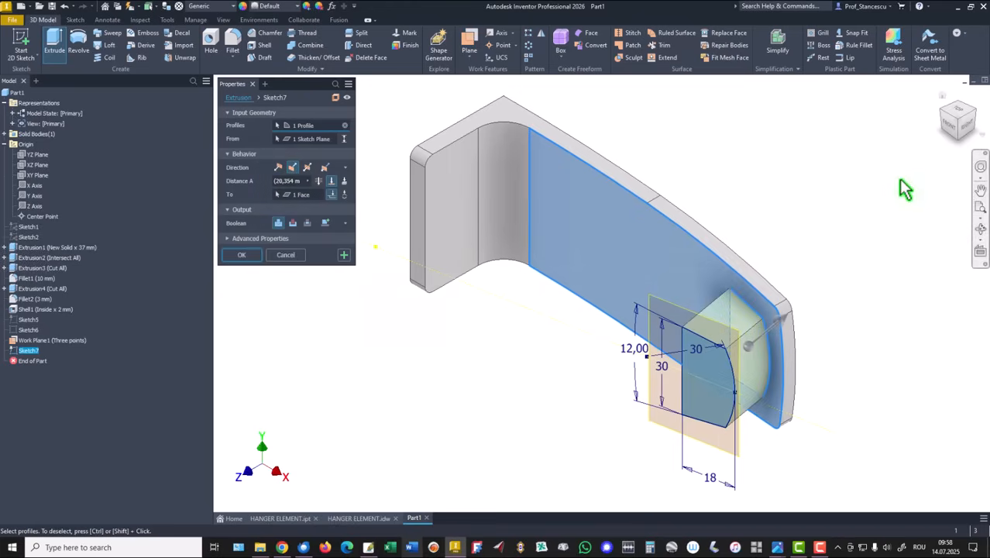
{"action": "middle_click_drag", "start_coordinate": [831, 183], "coordinate": [831, 182], "text": "shift"}
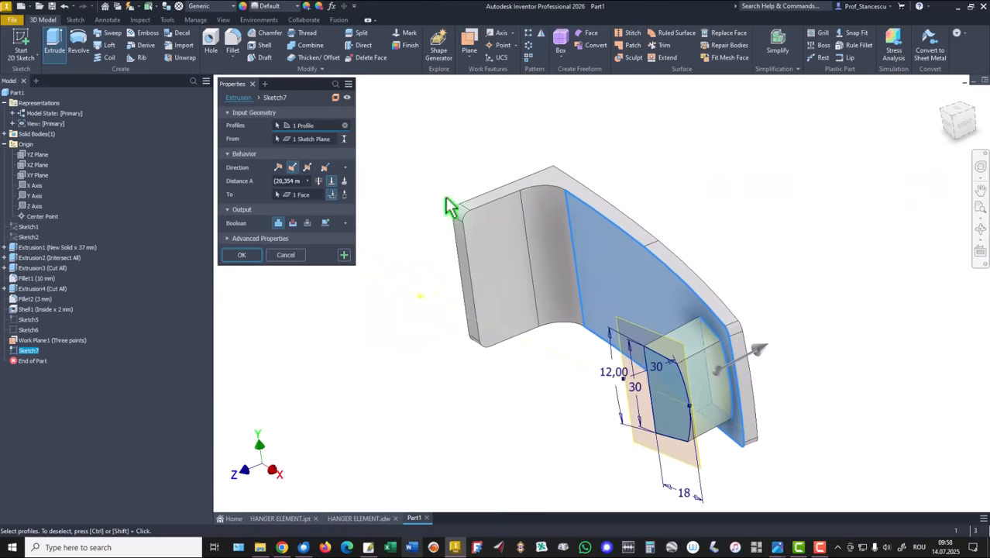
{"action": "left_click", "coordinate": [241, 256]}
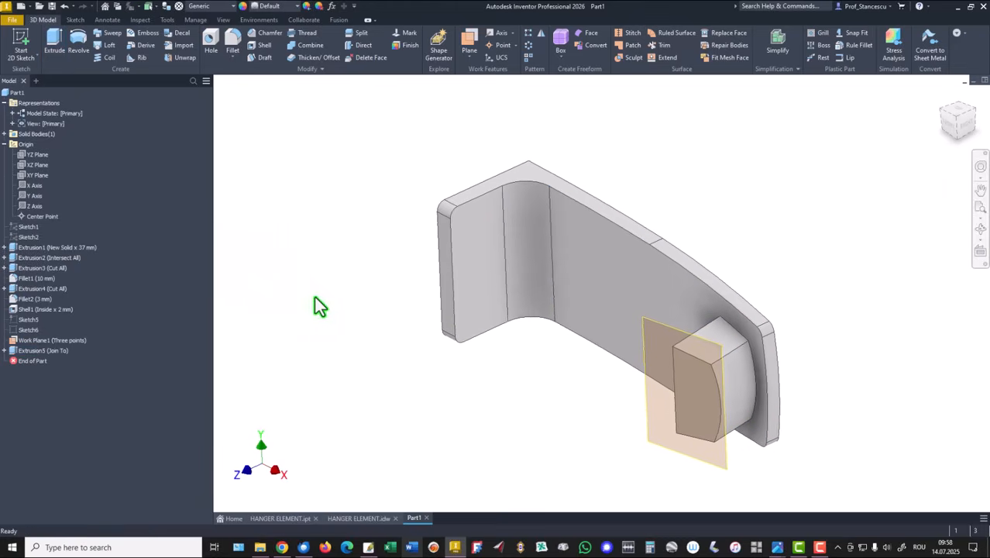
Step: Hide the angled three-point work plane and restore the home view
{"action": "right_click", "coordinate": [652, 332]}
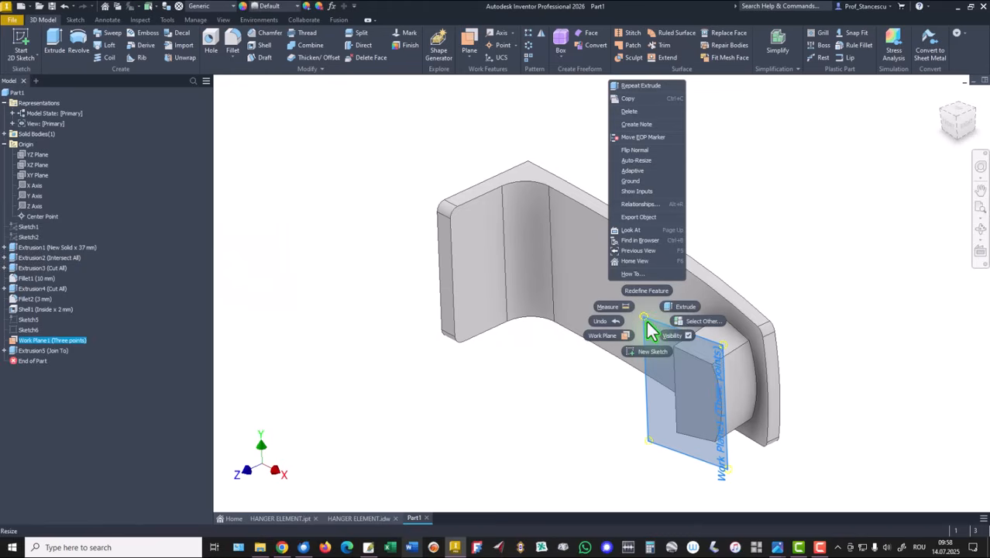
{"action": "left_click", "coordinate": [672, 335]}
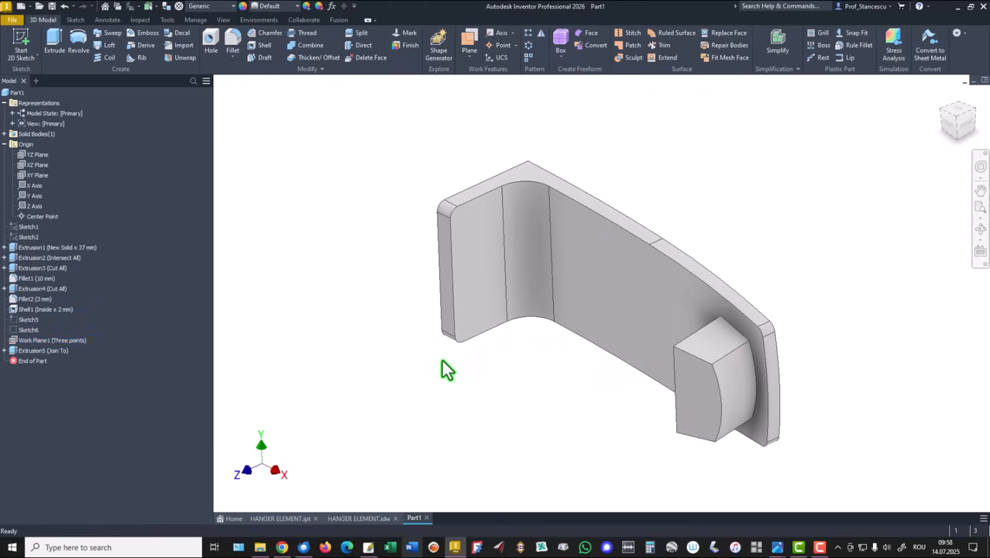
{"action": "key", "text": "F6"}
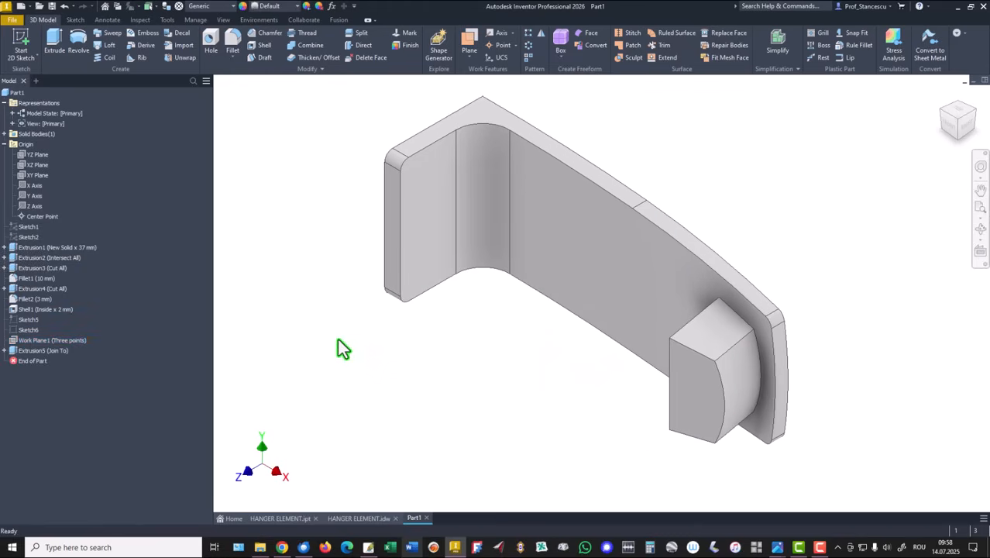
Step: Check the boss wall thickness in the HANGER ELEMENT drawing and create a work plane offset -2 mm from the boss's end face
{"action": "left_click", "coordinate": [359, 519]}
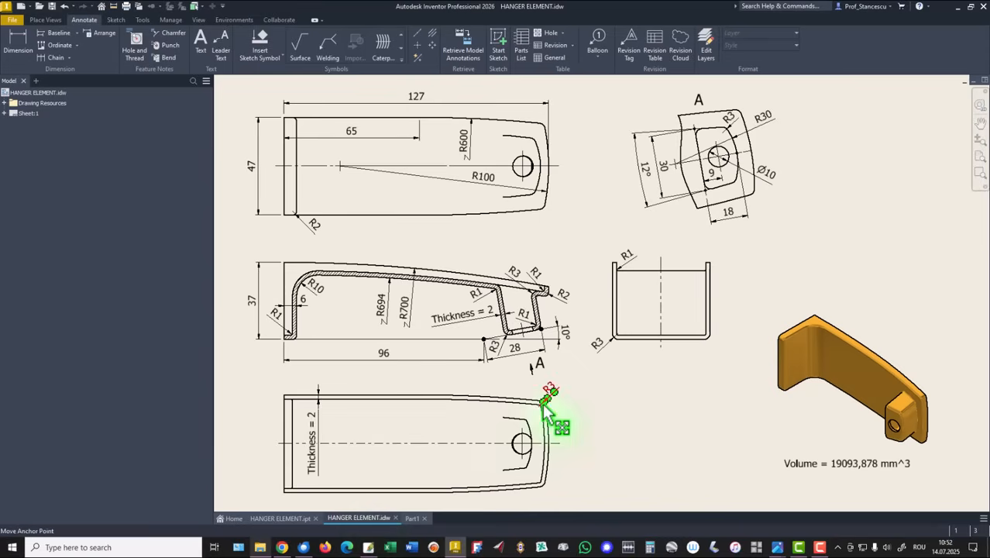
{"action": "left_click", "coordinate": [533, 362]}
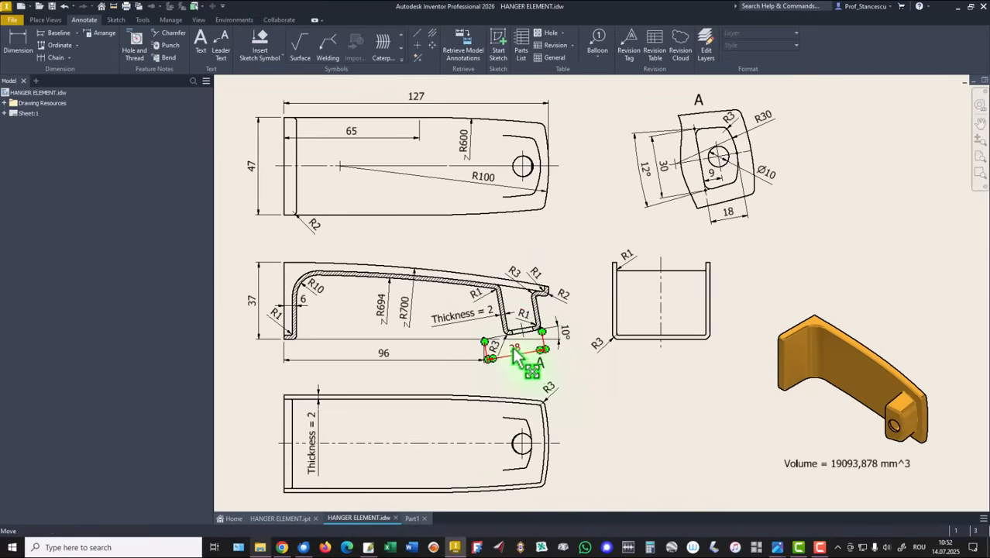
{"action": "left_click", "coordinate": [457, 320]}
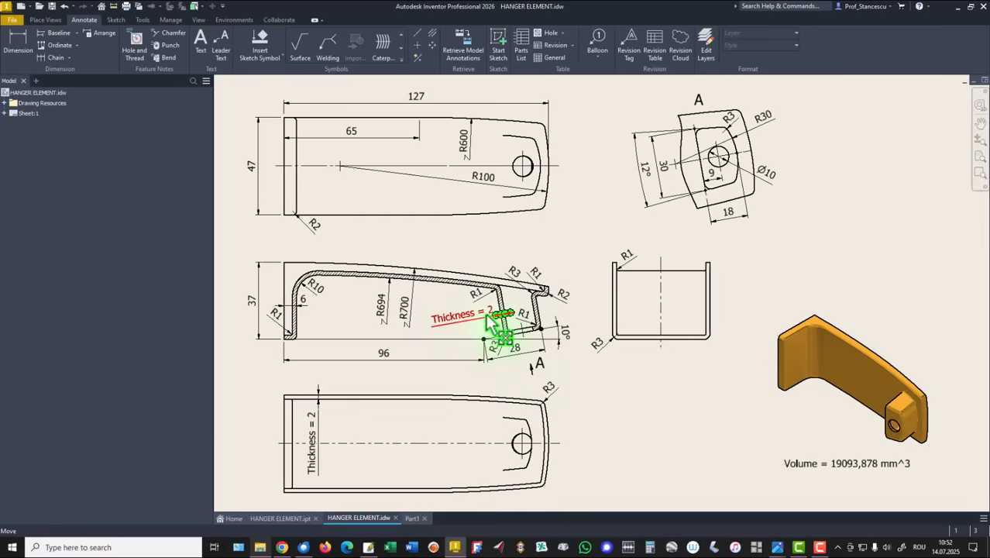
{"action": "left_click", "coordinate": [538, 328]}
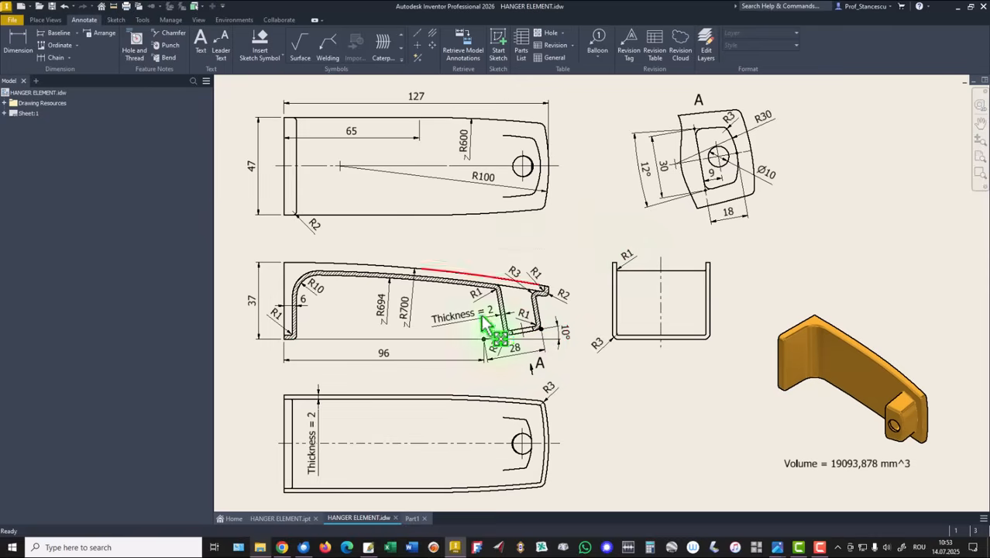
{"action": "left_click", "coordinate": [411, 517]}
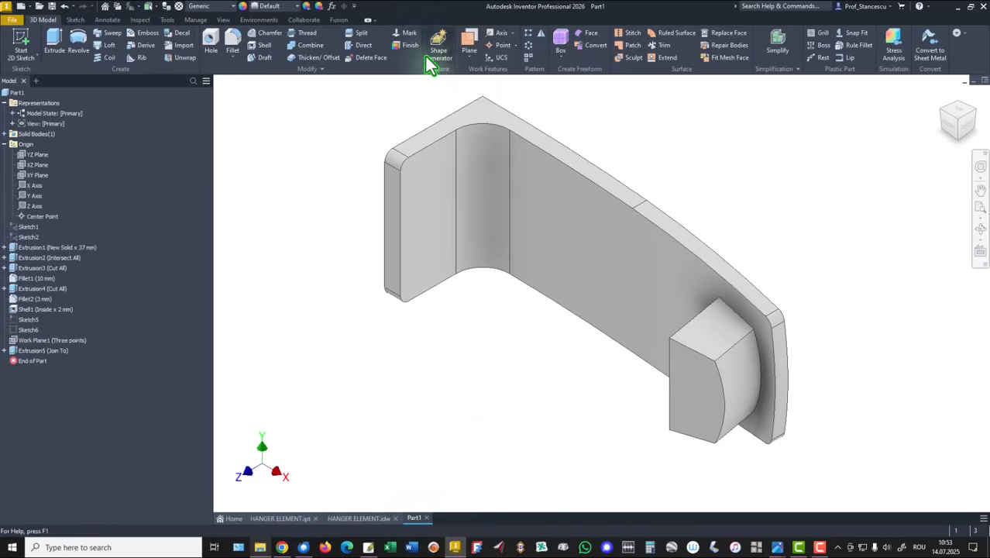
{"action": "left_click", "coordinate": [479, 46]}
{"action": "left_click", "coordinate": [707, 410]}
{"action": "left_click_drag", "start_coordinate": [706, 404], "coordinate": [710, 404]}
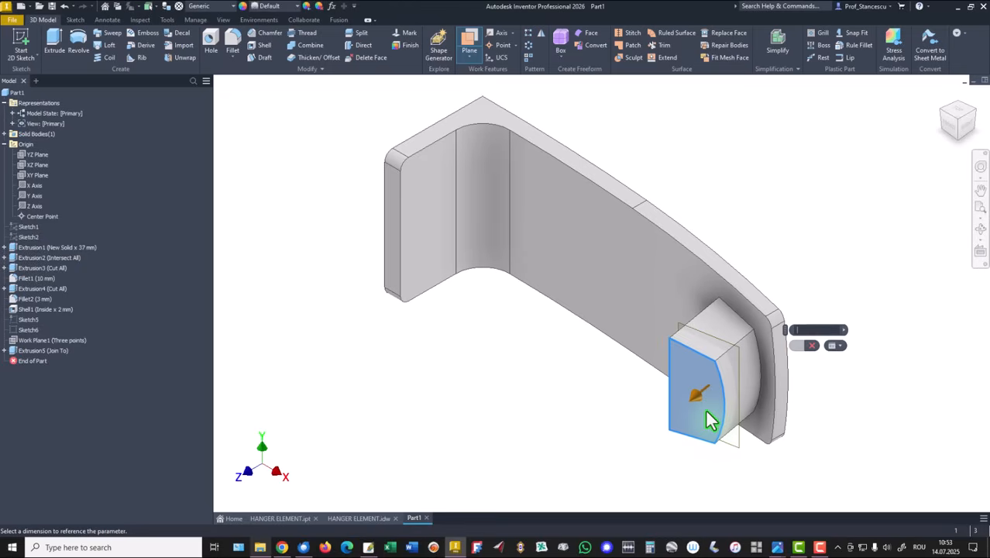
{"action": "key", "text": "Return"}
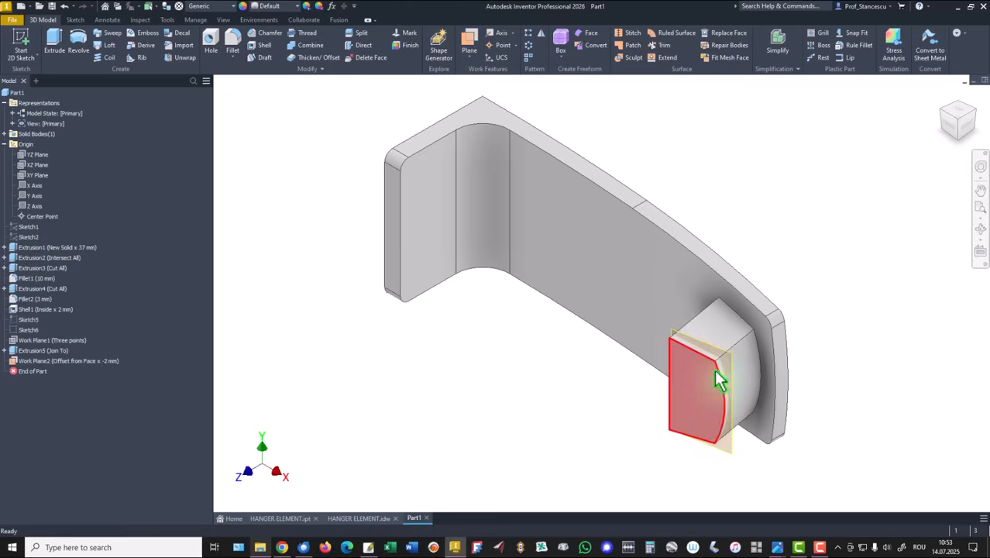
Step: Sketch on the offset work plane the boss outline offset 2 mm inward, undoing the extra empty sketch, and finish the sketch
{"action": "left_click", "coordinate": [736, 377]}
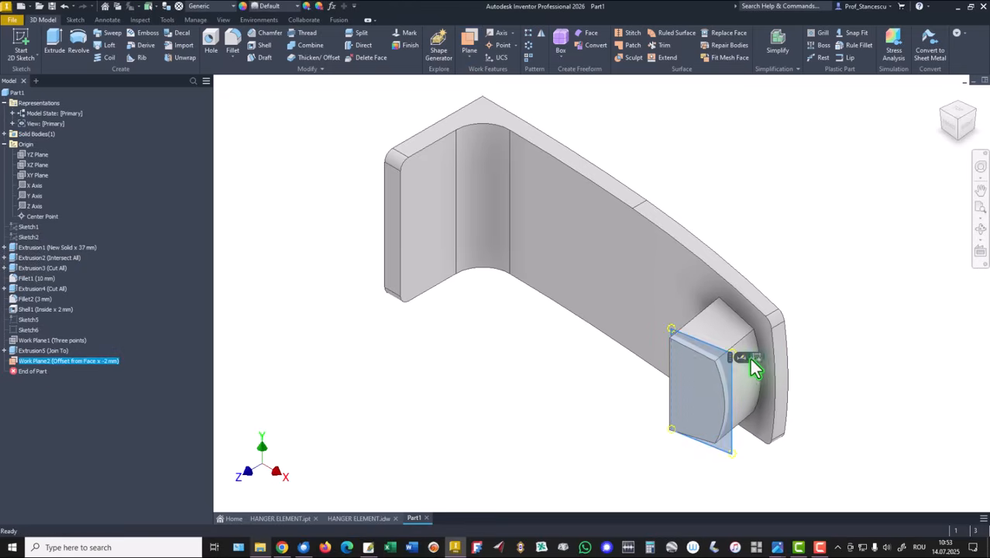
{"action": "key", "text": "s"}
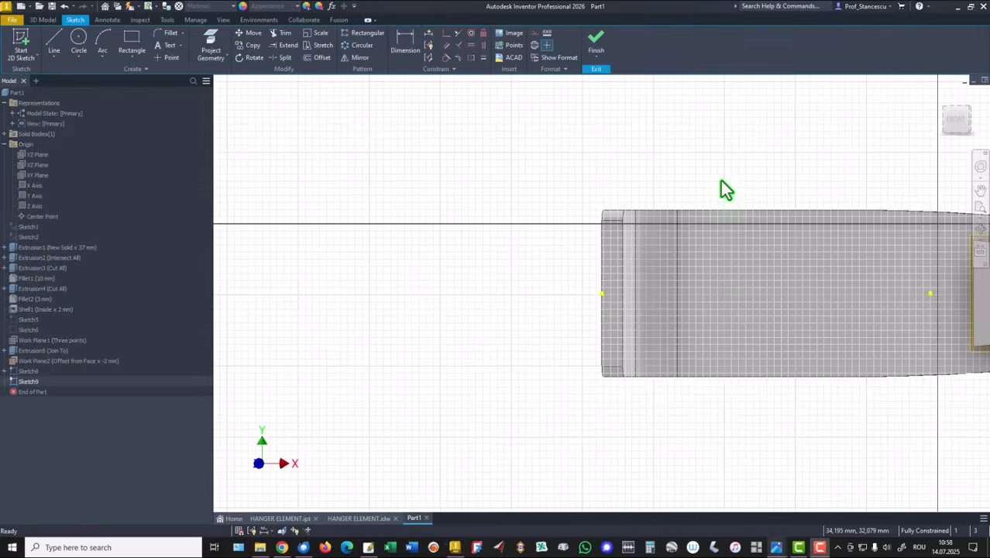
{"action": "key", "text": "Home"}
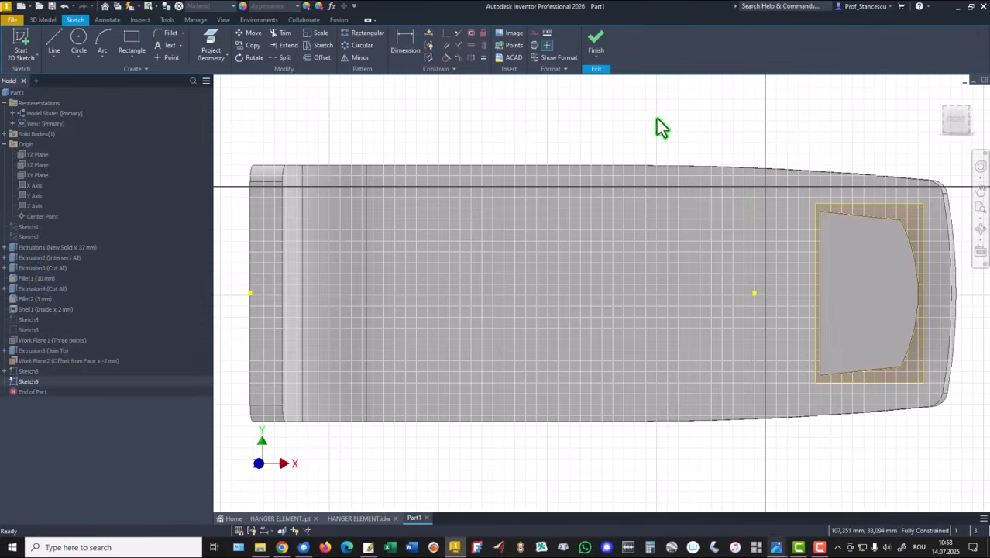
{"action": "key", "text": "ctrl+z"}
{"action": "left_click", "coordinate": [323, 57]}
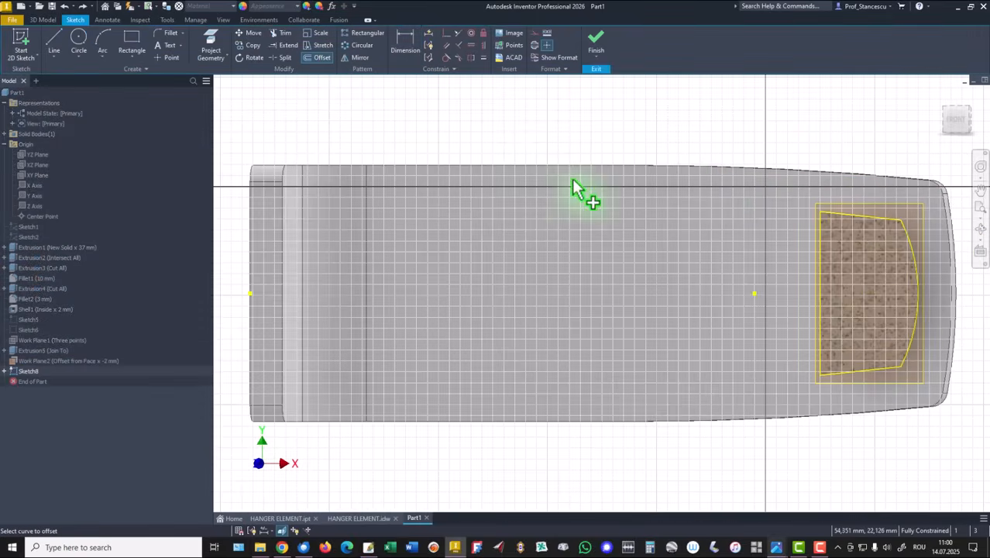
{"action": "left_click", "coordinate": [857, 218]}
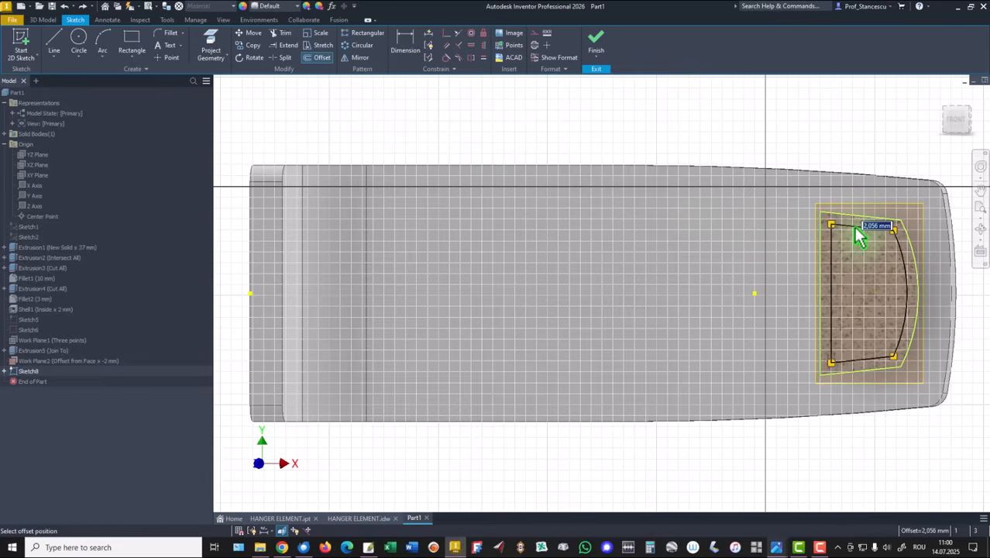
{"action": "key", "text": "Return"}
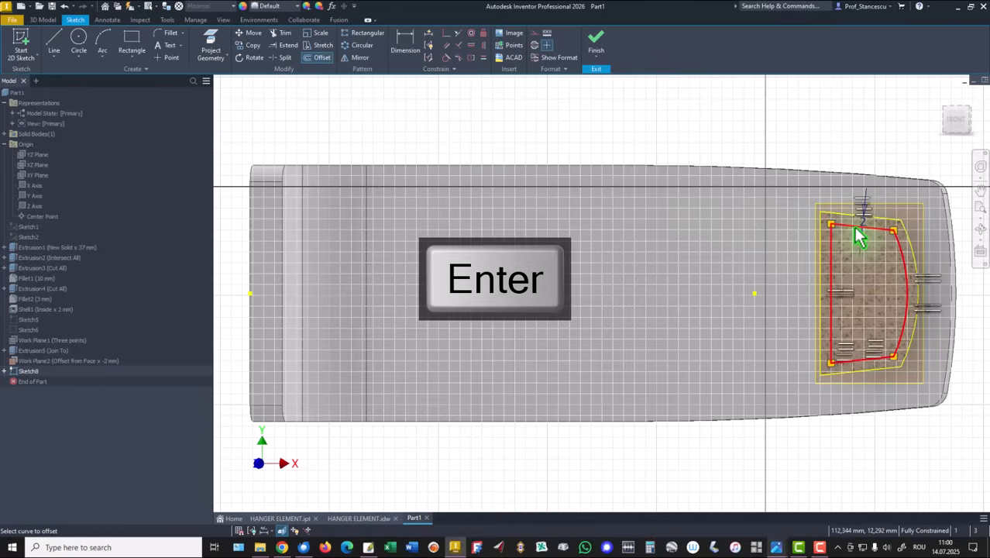
{"action": "left_click", "coordinate": [595, 45]}
Step: Cut the inner offset profile through all toward the hanger body to hollow out the boss
{"action": "left_click", "coordinate": [54, 43]}
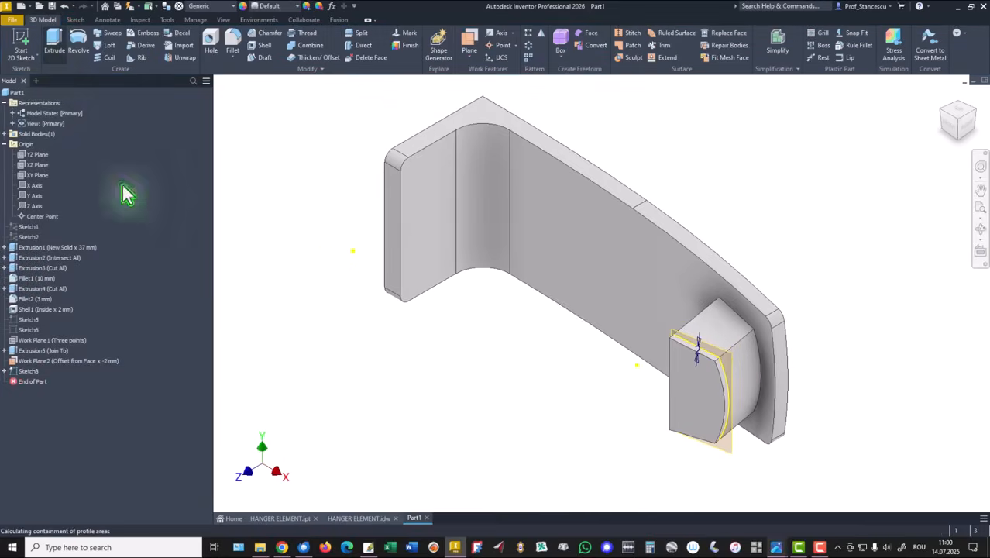
{"action": "left_click", "coordinate": [701, 398]}
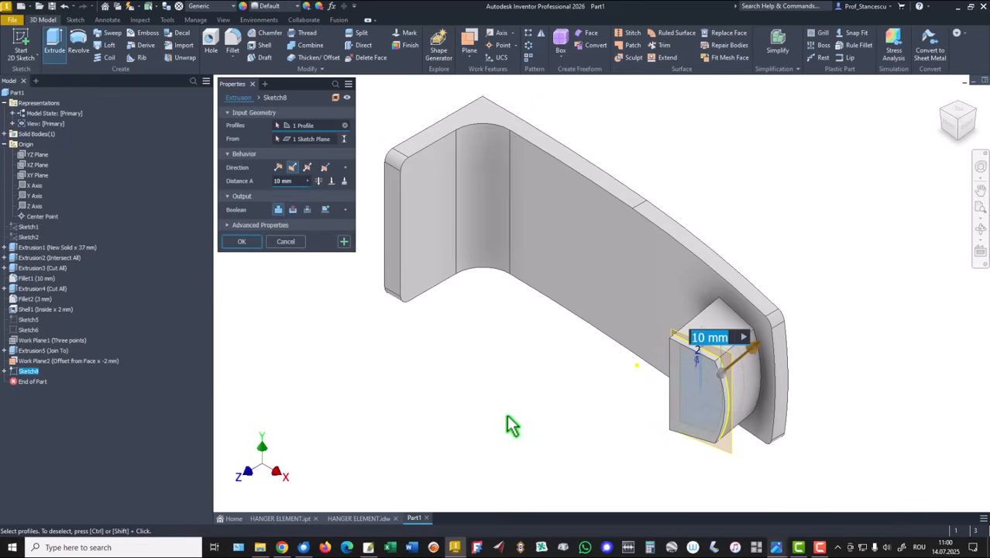
{"action": "left_click", "coordinate": [318, 181]}
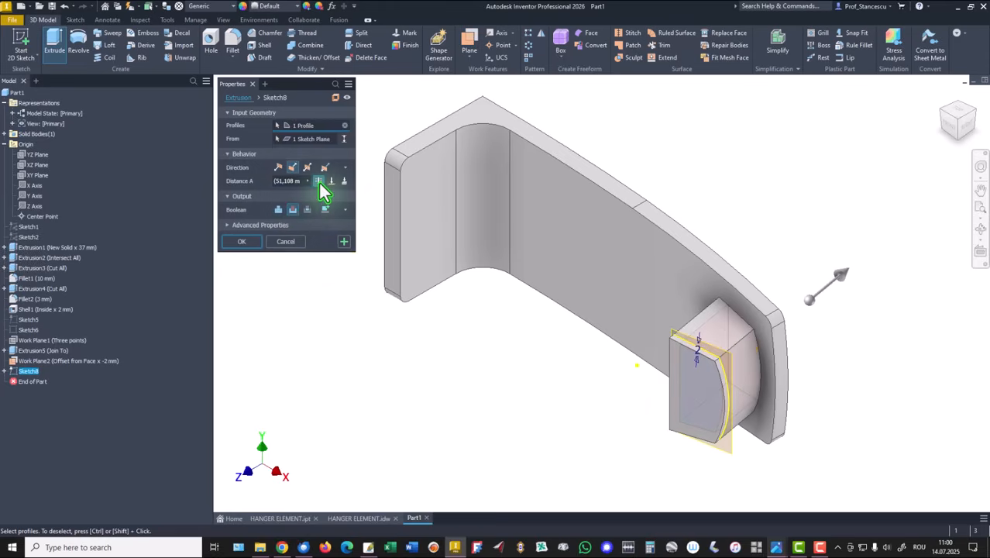
{"action": "left_click", "coordinate": [241, 242]}
Step: Hide the work plane offset from the boss's end face and return to the home view
{"action": "middle_click_drag", "start_coordinate": [273, 279], "coordinate": [719, 381], "text": "shift"}
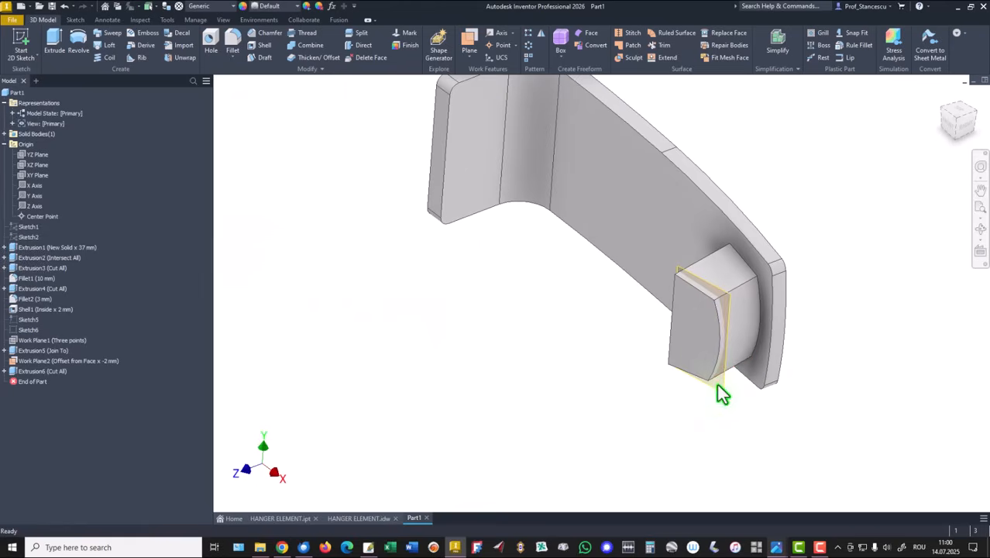
{"action": "right_click", "coordinate": [721, 396]}
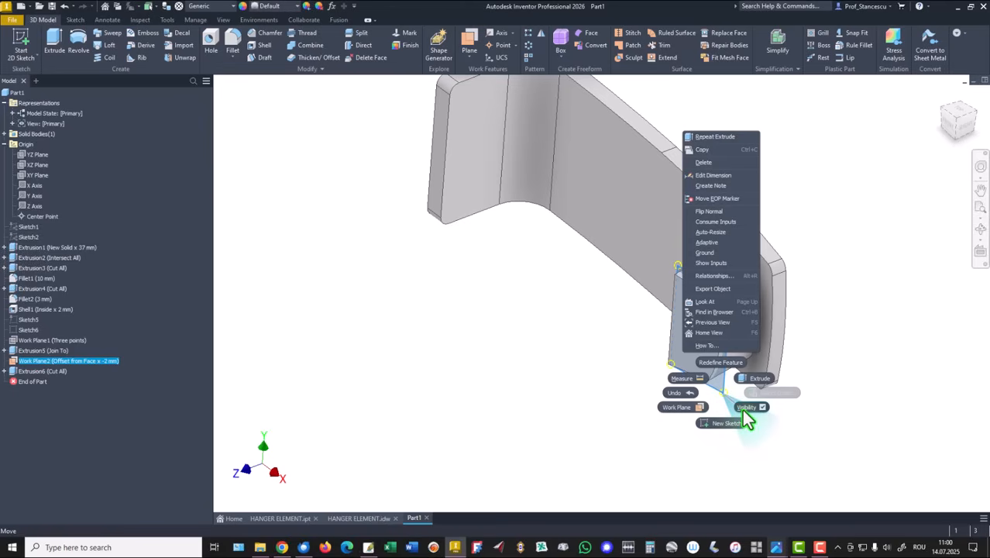
{"action": "key", "text": "F6"}
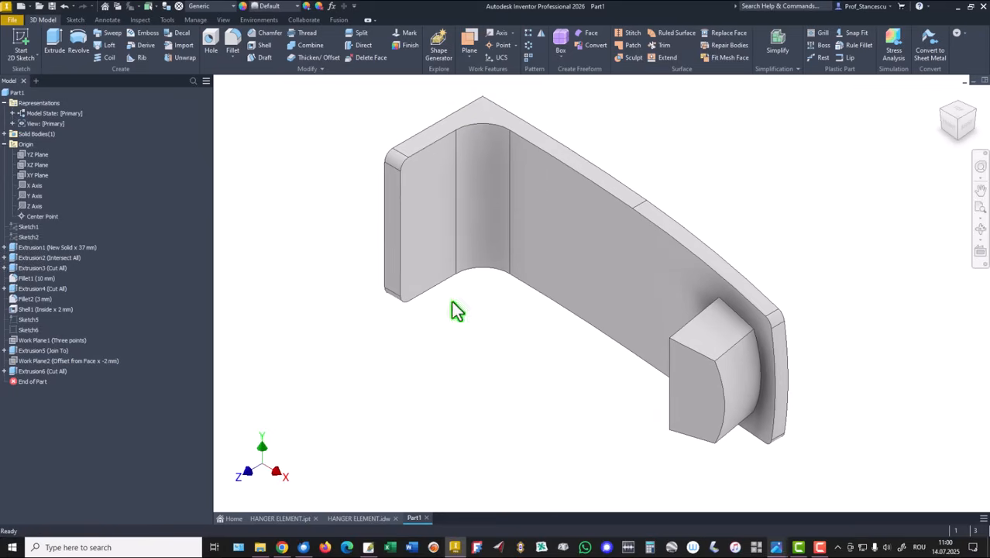
Step: Check the boss hole's dimensions in the HANGER ELEMENT drawing, start a sketch on the boss's end face of Part1 and place a point there
{"action": "left_click", "coordinate": [359, 519]}
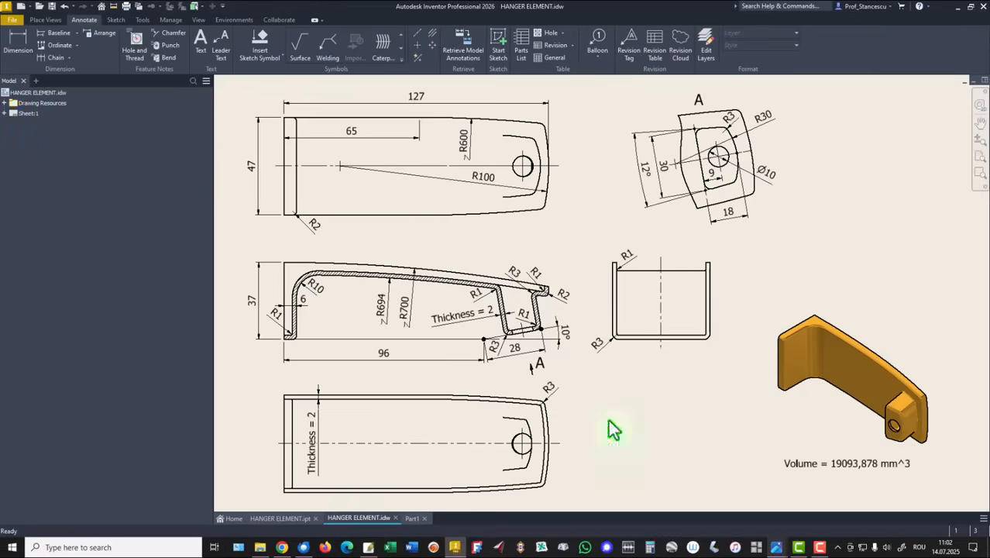
{"action": "left_click", "coordinate": [718, 178]}
{"action": "left_click", "coordinate": [711, 186]}
{"action": "left_click", "coordinate": [777, 192]}
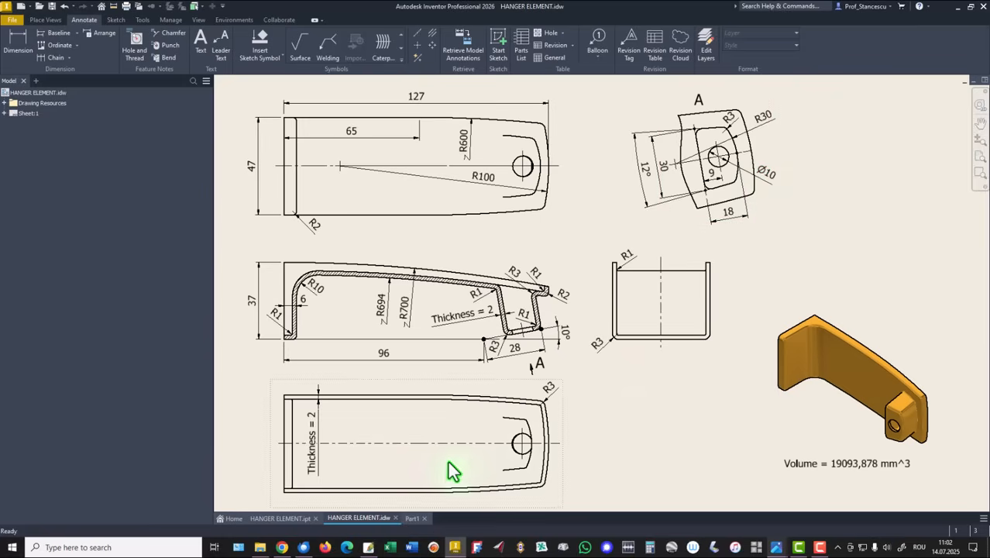
{"action": "left_click", "coordinate": [412, 518]}
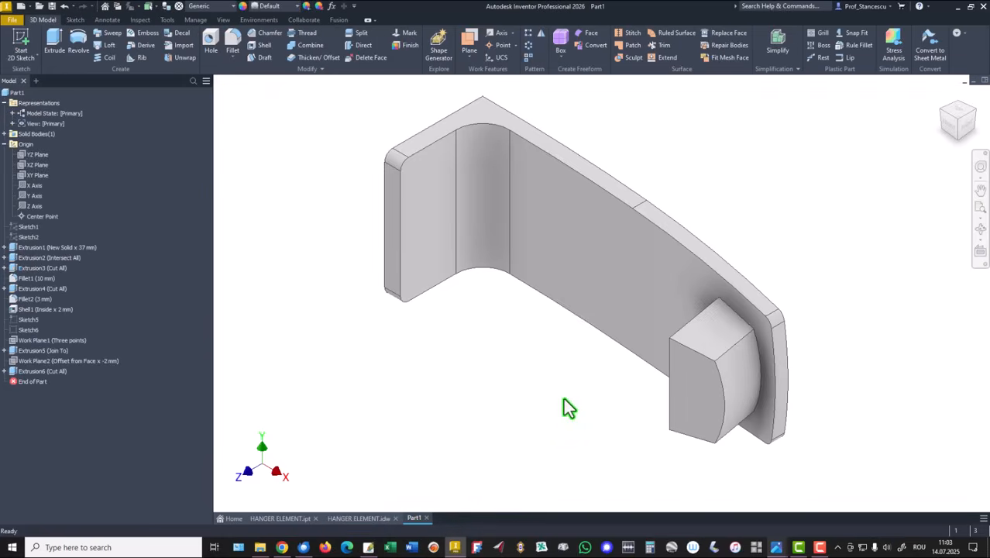
{"action": "left_click", "coordinate": [699, 406]}
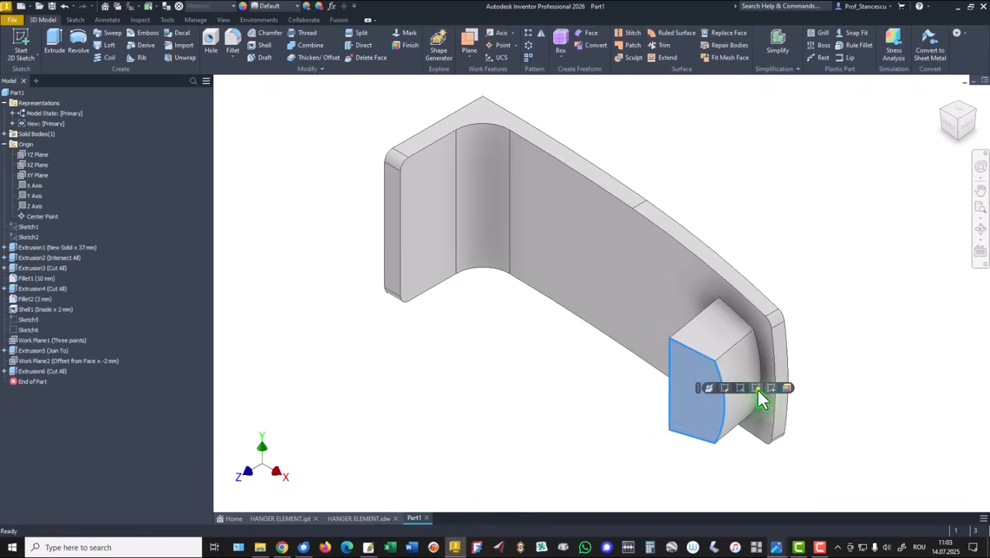
{"action": "key", "text": "s"}
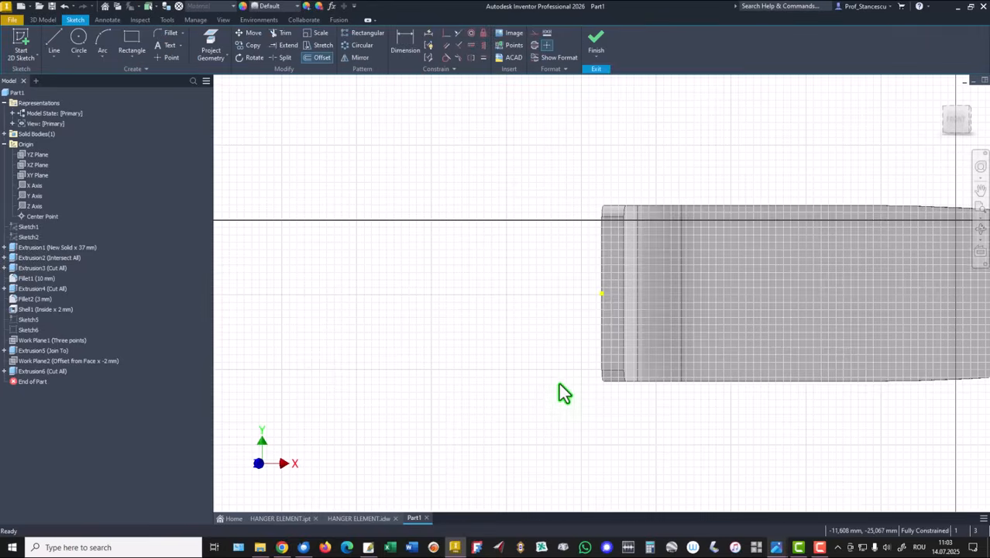
{"action": "key", "text": "Home"}
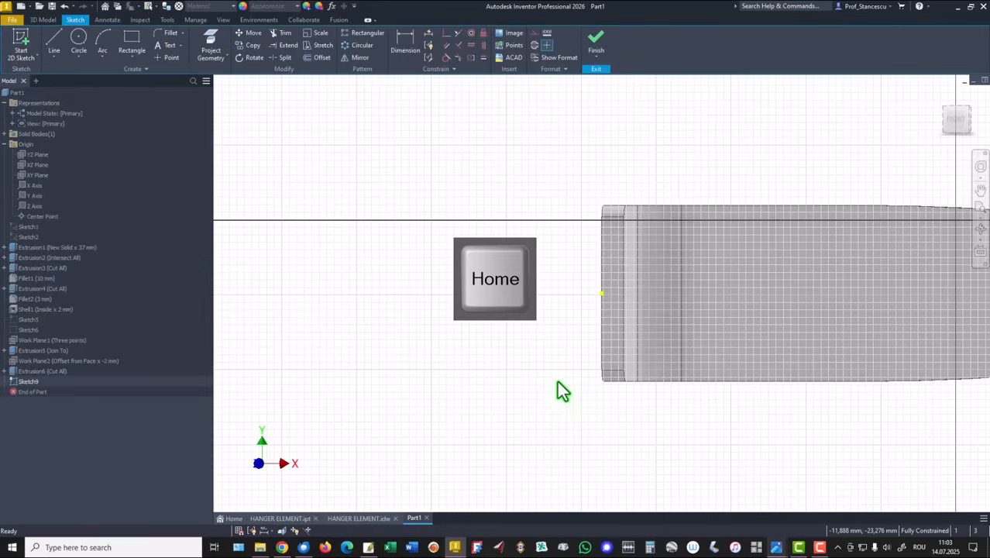
{"action": "left_click", "coordinate": [171, 58]}
{"action": "left_click", "coordinate": [865, 293]}
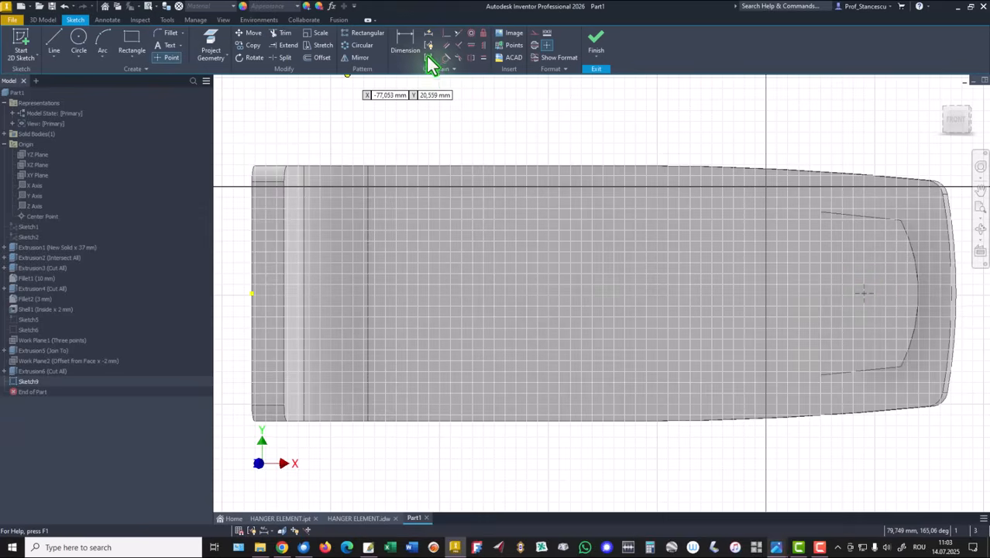
Step: Constrain the sketch point to be horizontally aligned with the projected origin point
{"action": "left_click", "coordinate": [470, 45]}
{"action": "left_click", "coordinate": [865, 294]}
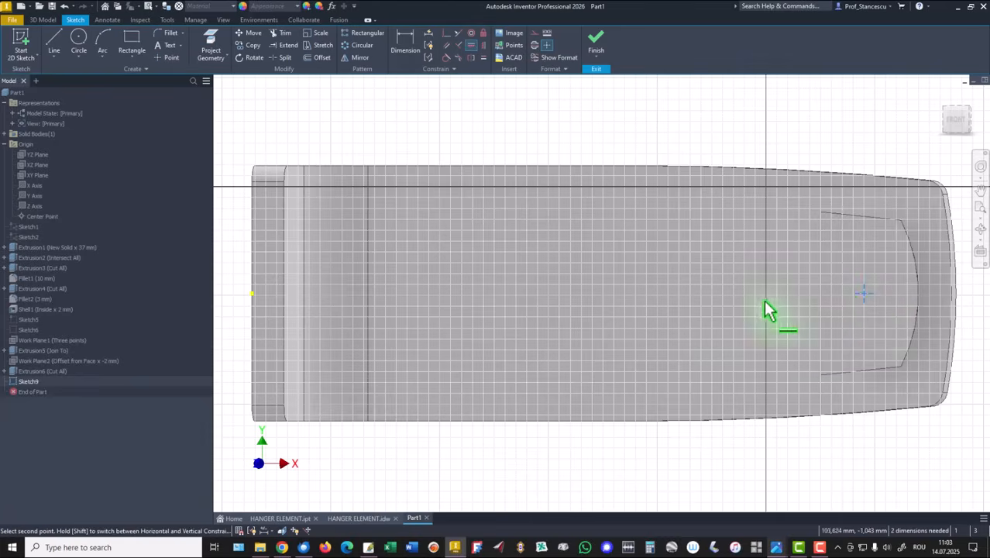
{"action": "left_click", "coordinate": [252, 292]}
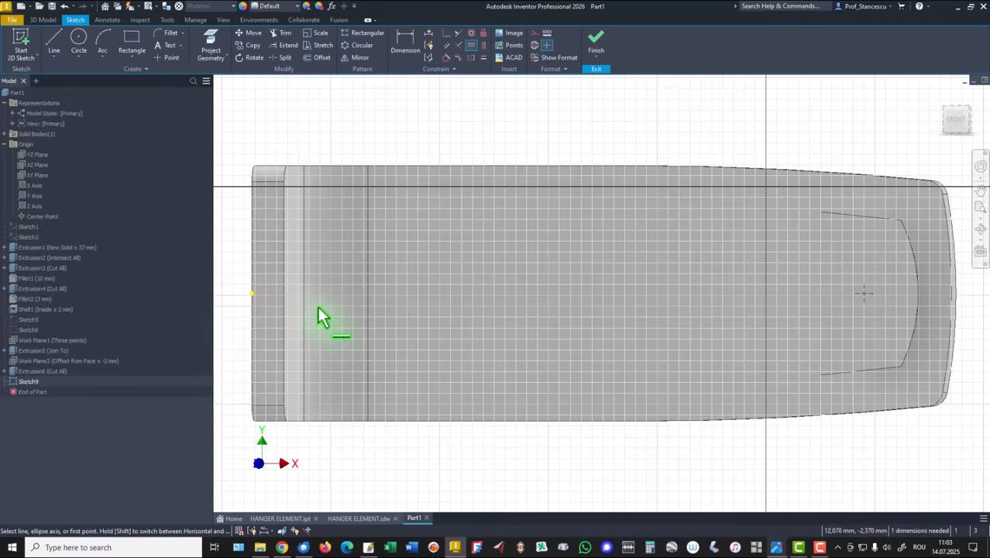
Step: Project the boss's straight edge, dimension the point 9 mm from it and finish the sketch
{"action": "left_click", "coordinate": [210, 46]}
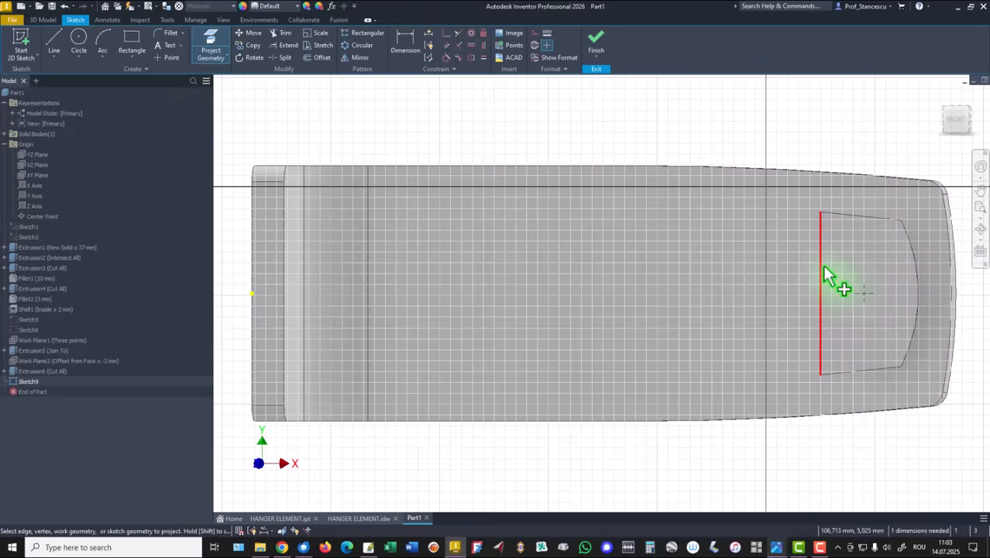
{"action": "left_click", "coordinate": [821, 271]}
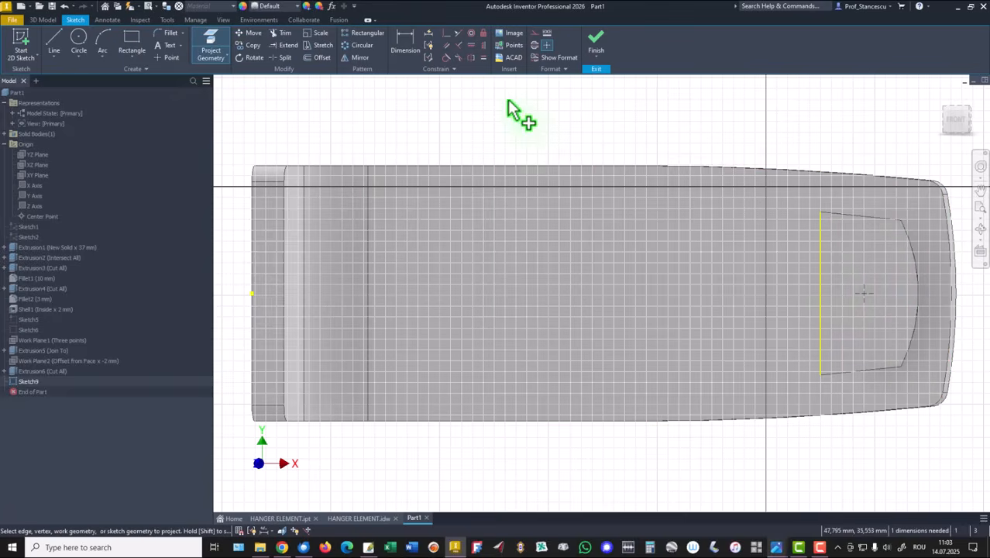
{"action": "left_click", "coordinate": [405, 43]}
{"action": "left_click", "coordinate": [822, 292]}
{"action": "left_click", "coordinate": [865, 295]}
{"action": "left_click", "coordinate": [842, 145]}
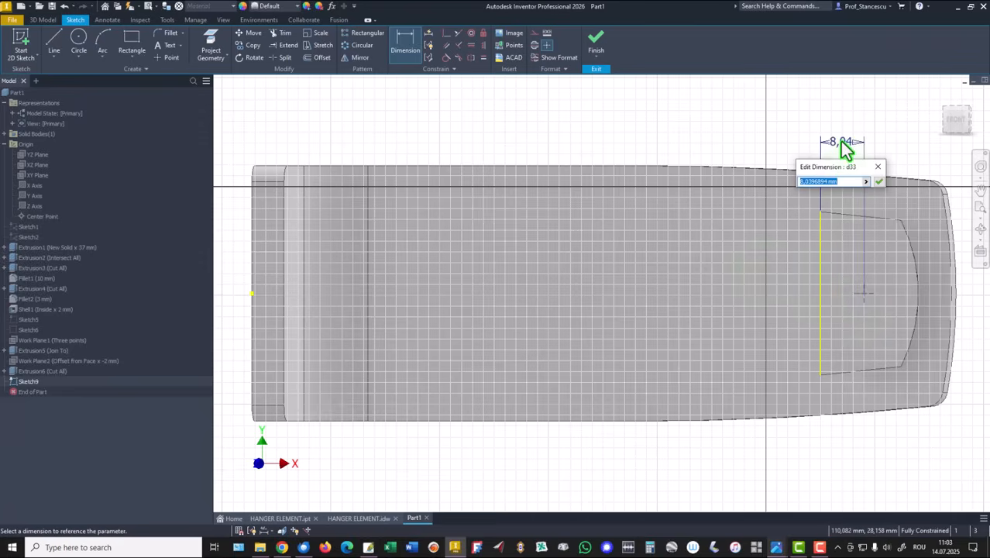
{"action": "key", "text": "Return"}
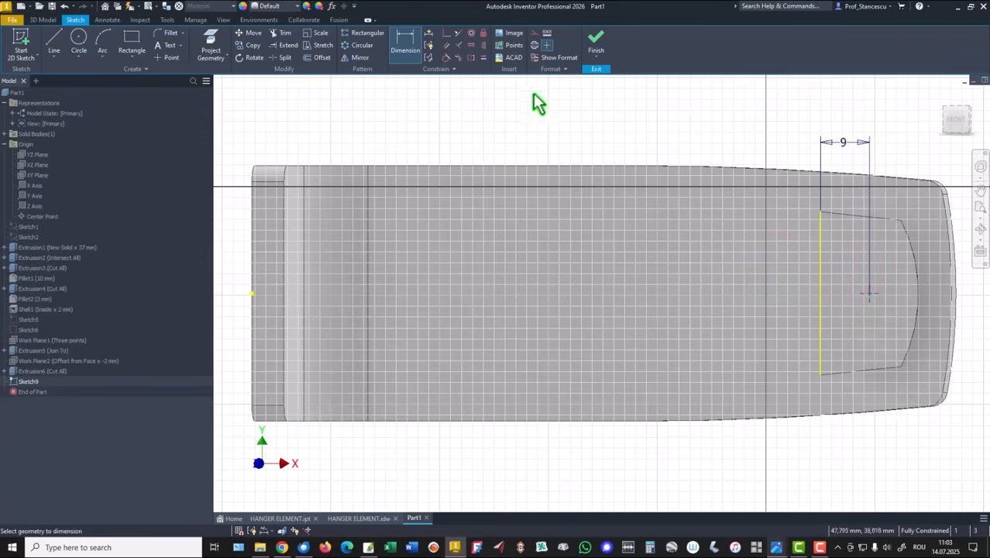
{"action": "left_click", "coordinate": [594, 48]}
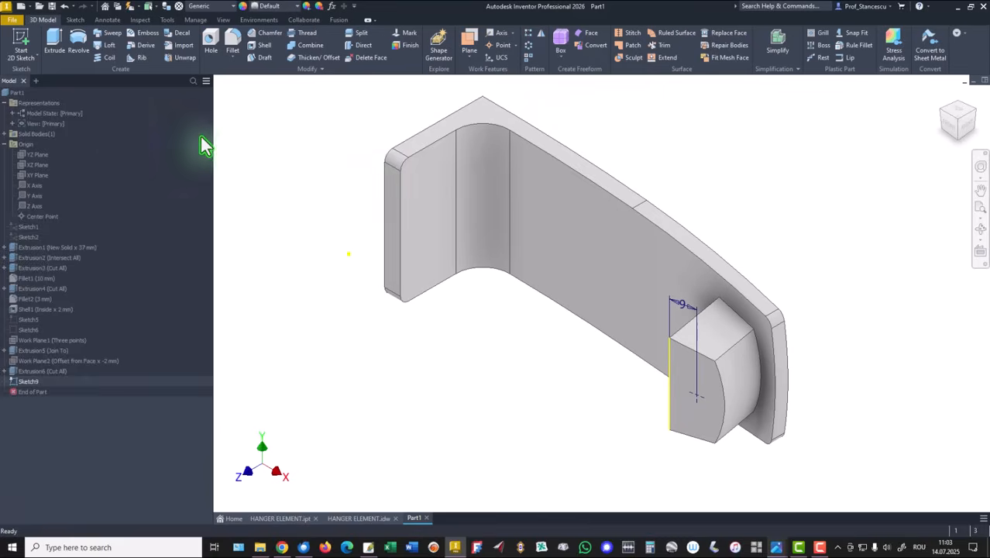
Step: Create a simple 10 mm diameter through-all hole at the sketched point, inspect it from behind and return to the home view
{"action": "left_click", "coordinate": [211, 43]}
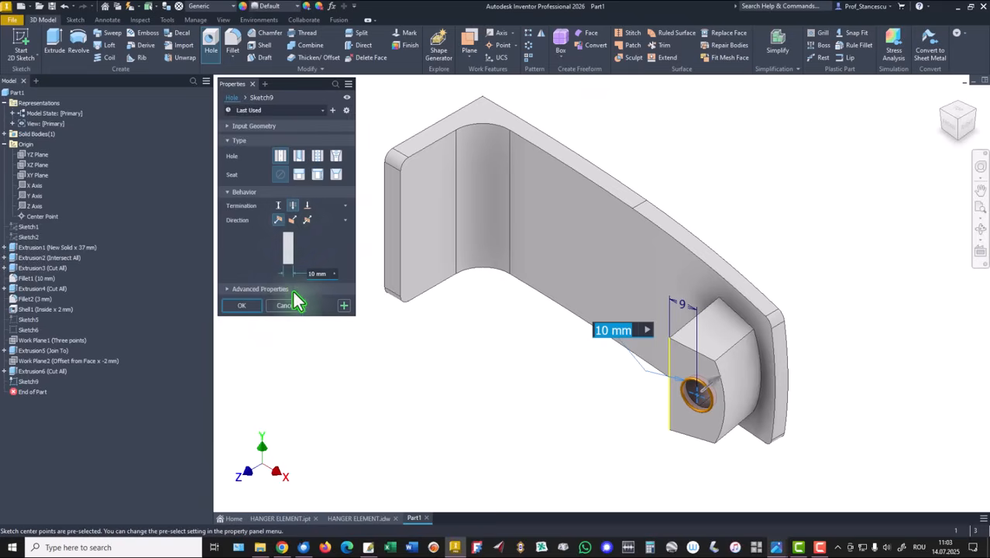
{"action": "type", "text": "10"}
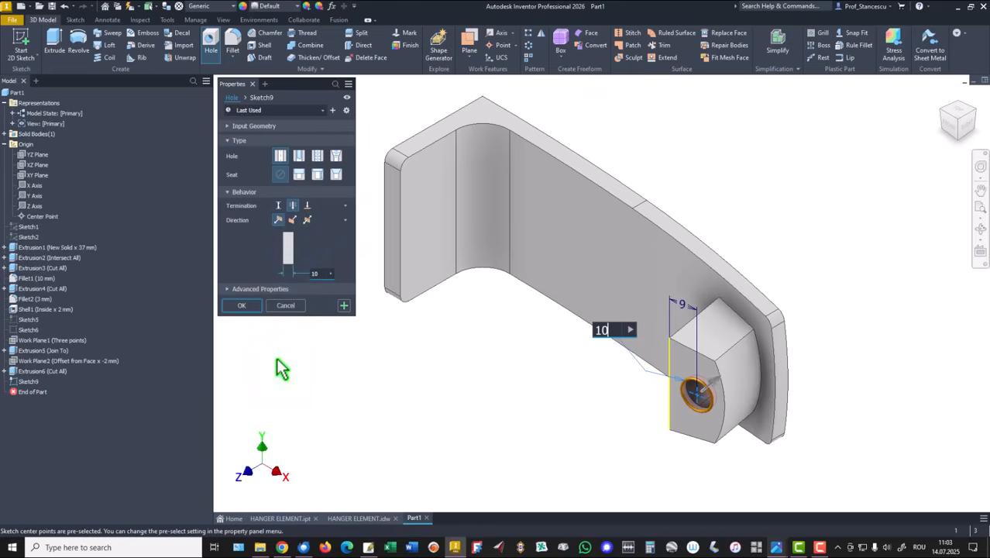
{"action": "left_click", "coordinate": [241, 307]}
{"action": "key", "text": "F6"}
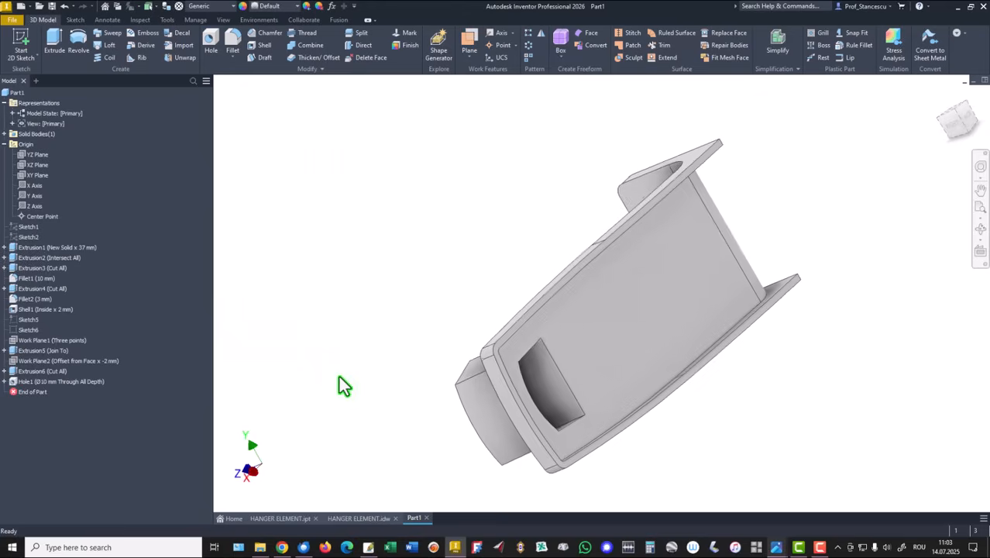
{"action": "key", "text": "F6"}
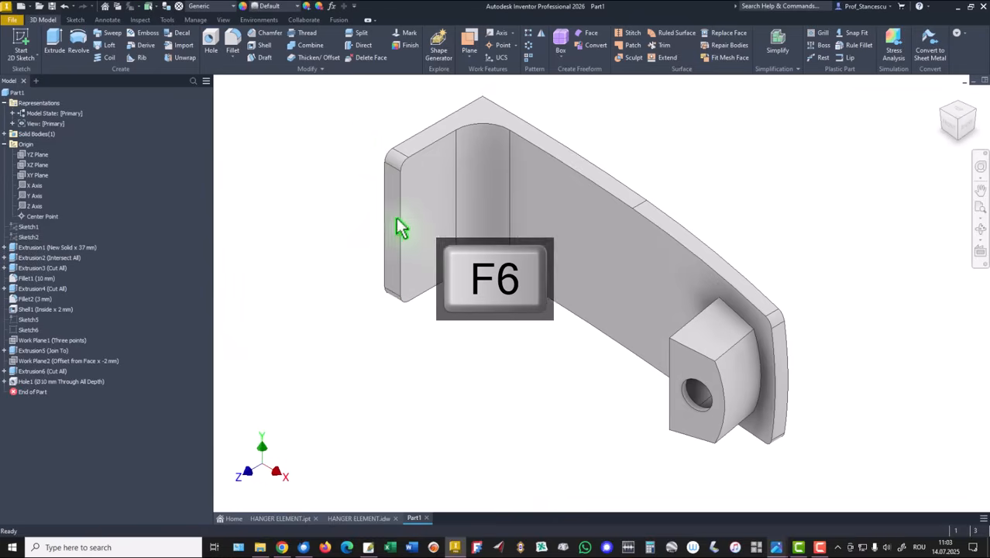
Step: Check the fillet radii in the HANGER ELEMENT drawing and apply a 2 mm fillet to the edge loop around the hanger's boss-side face
{"action": "left_click", "coordinate": [357, 519]}
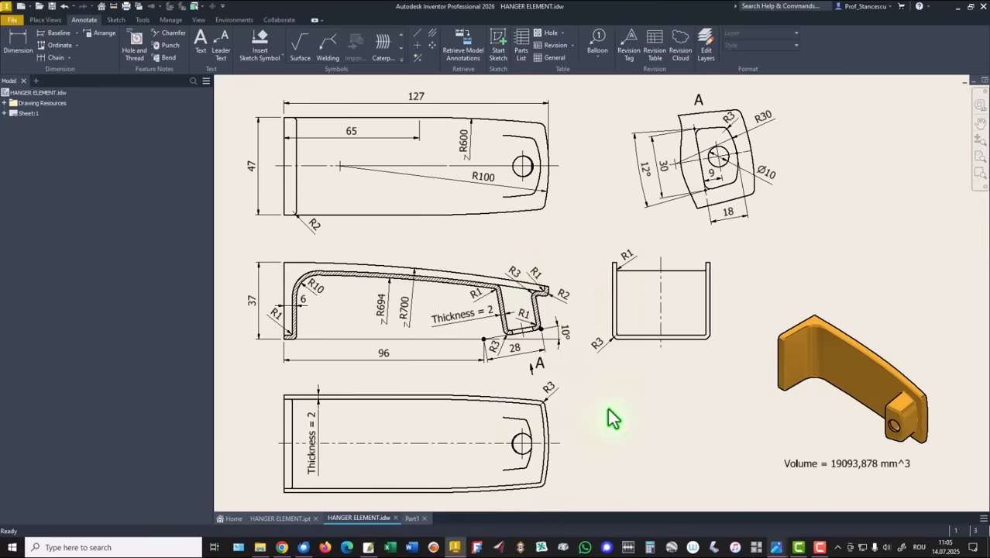
{"action": "left_click", "coordinate": [412, 518]}
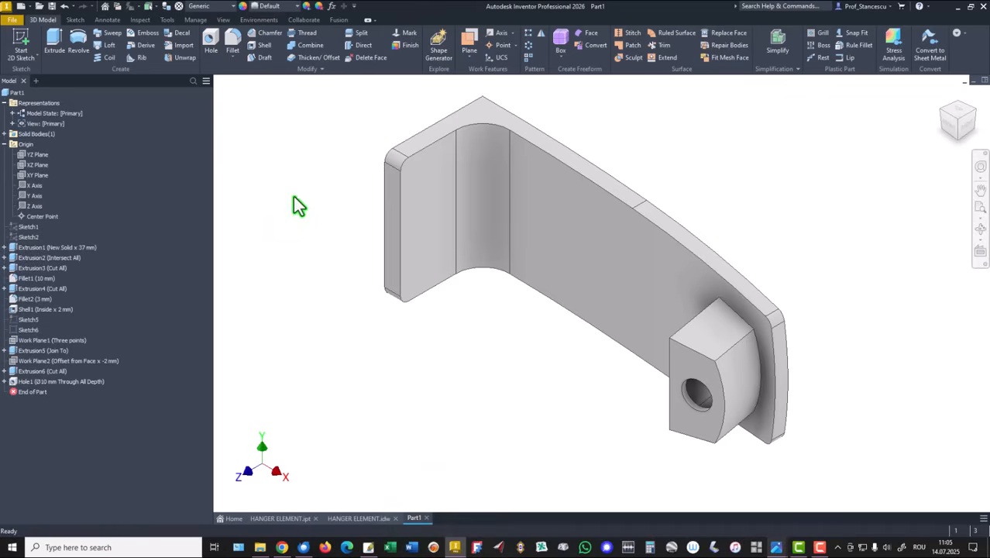
{"action": "left_click", "coordinate": [441, 142]}
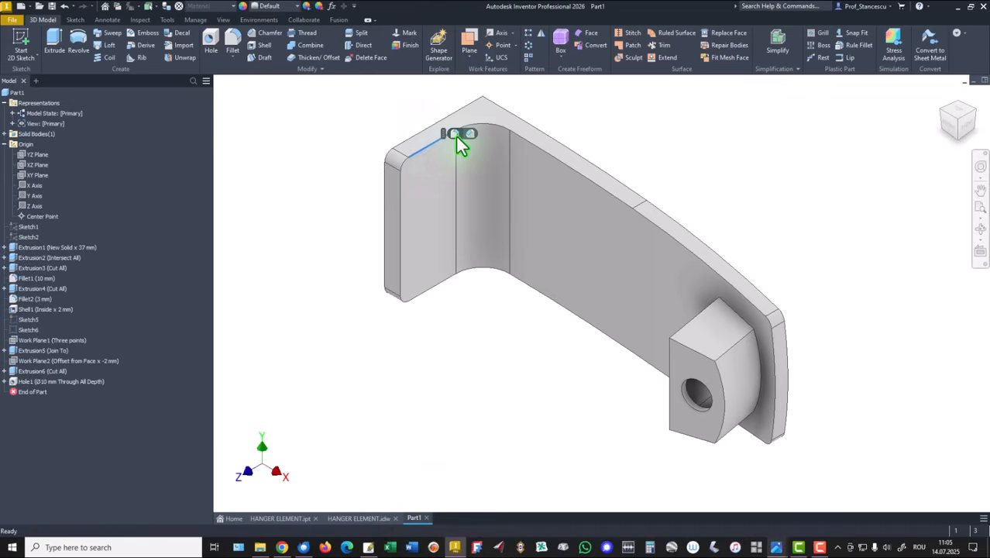
{"action": "key", "text": "f"}
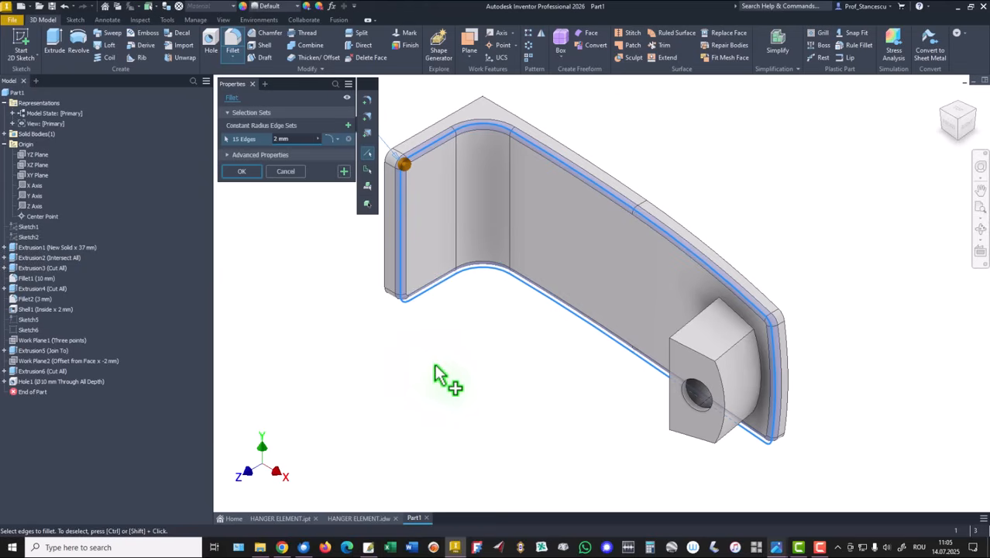
{"action": "left_click", "coordinate": [344, 172]}
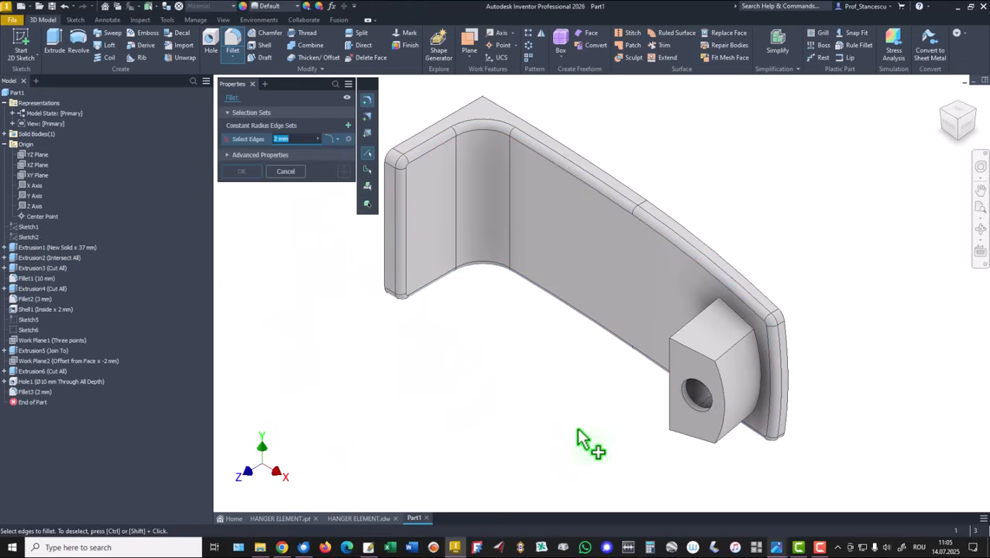
Step: Fillet the four side corner edges of the boss with a 3 mm radius
{"action": "left_click", "coordinate": [692, 320]}
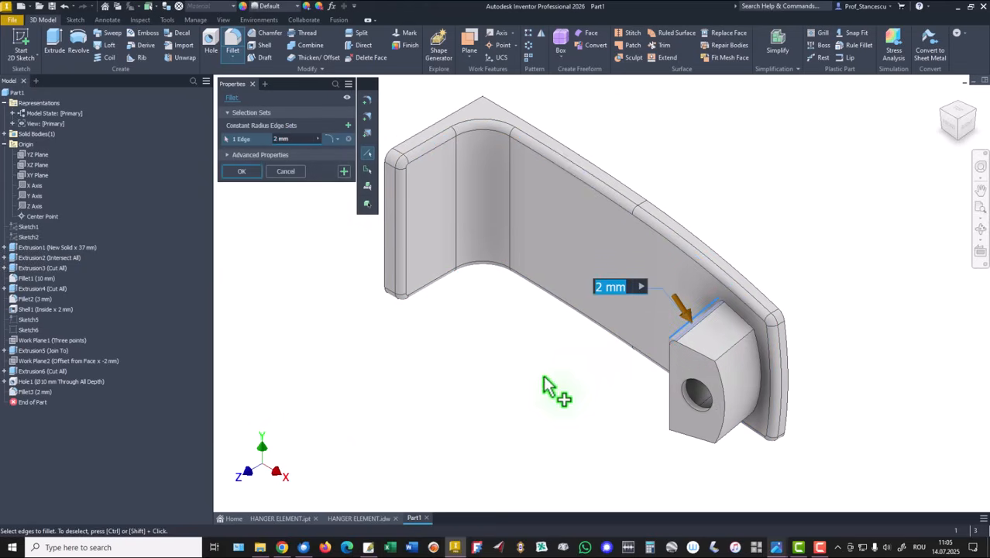
{"action": "type", "text": "3"}
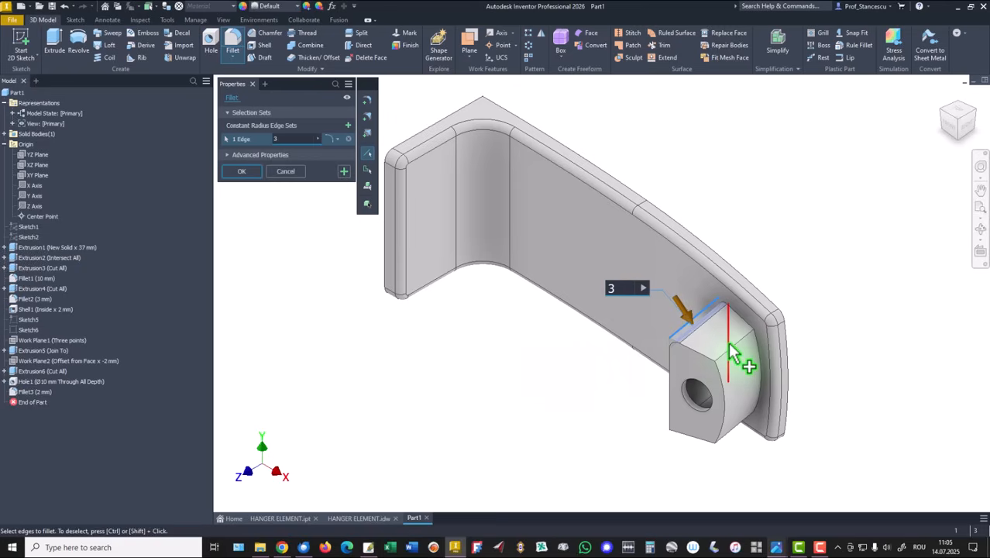
{"action": "left_click", "coordinate": [732, 350]}
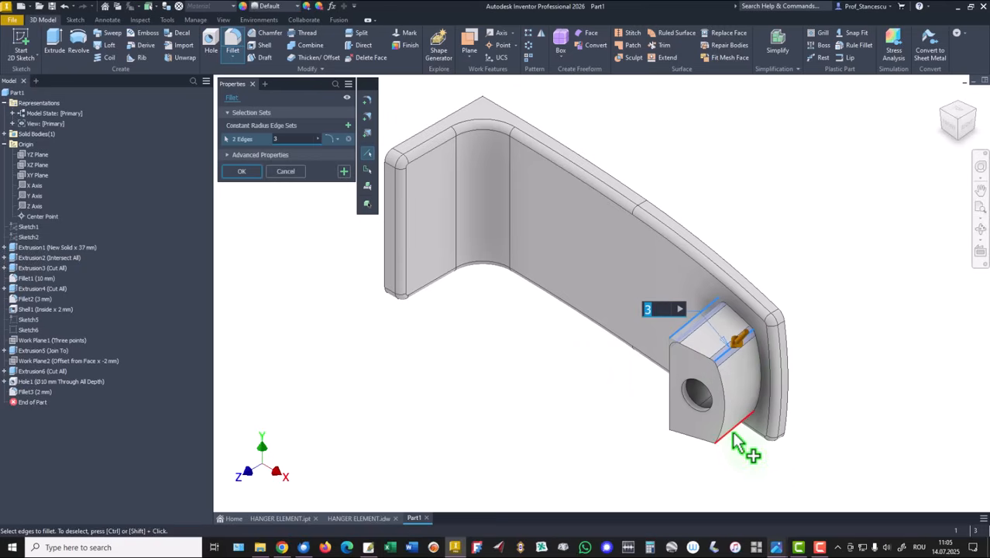
{"action": "left_click", "coordinate": [732, 432]}
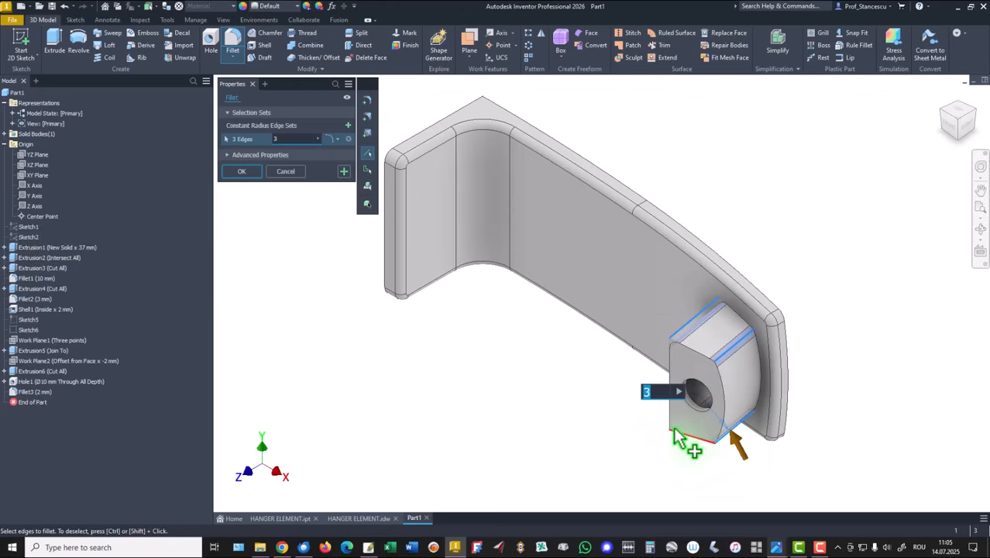
{"action": "left_click", "coordinate": [675, 432]}
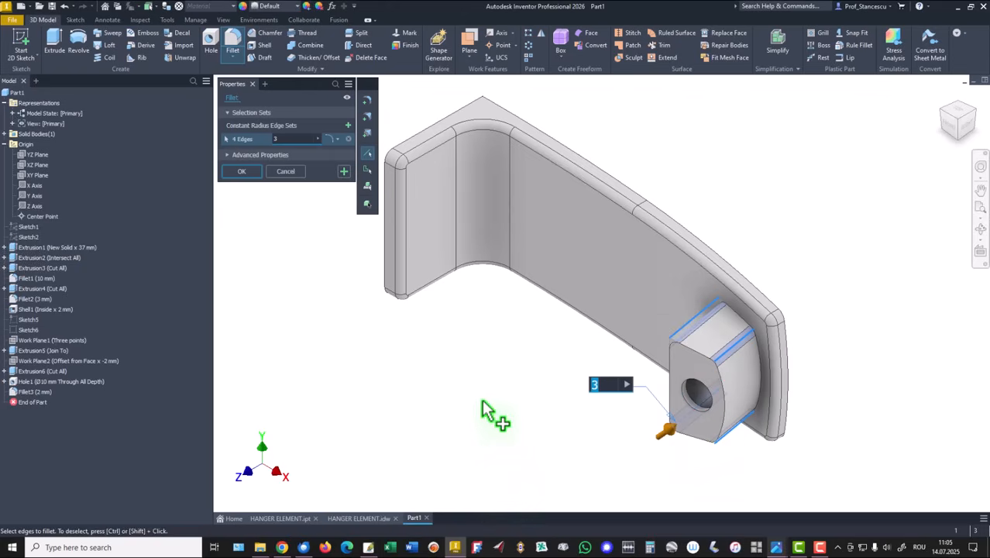
{"action": "left_click", "coordinate": [345, 172]}
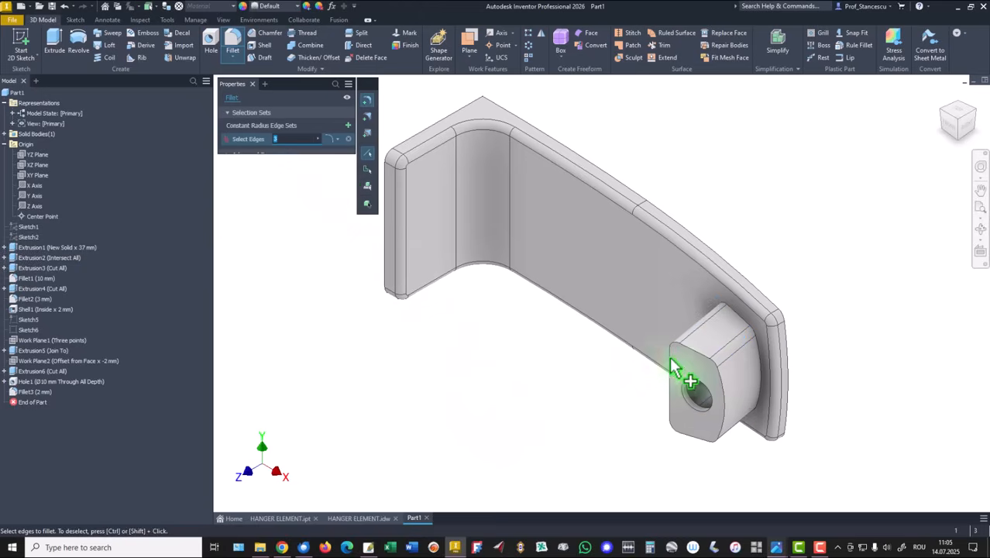
Step: Fillet the edge loop where the boss meets the hanger body with 1 mm and the boss's end-face outline with 3 mm
{"action": "left_click", "coordinate": [743, 327]}
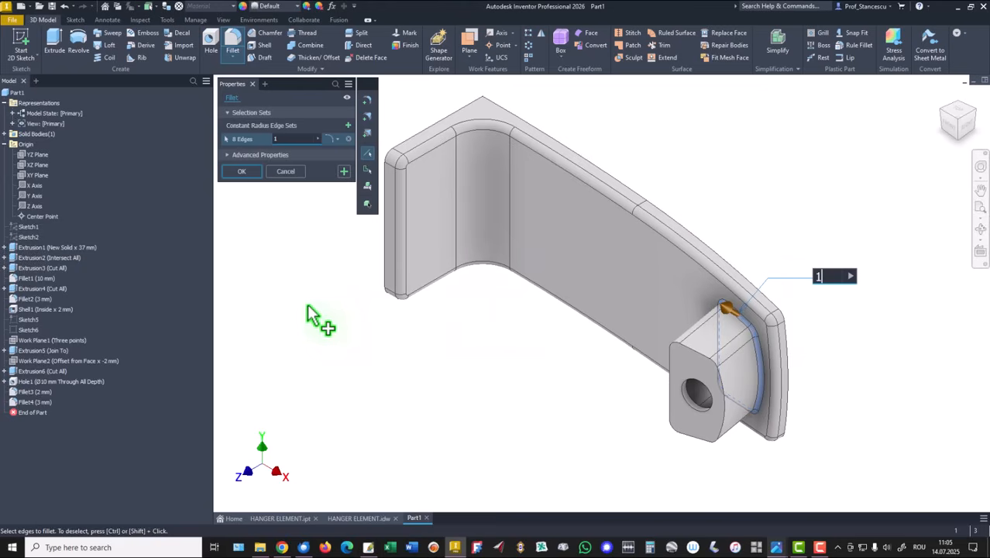
{"action": "left_click", "coordinate": [343, 172]}
{"action": "left_click", "coordinate": [698, 354]}
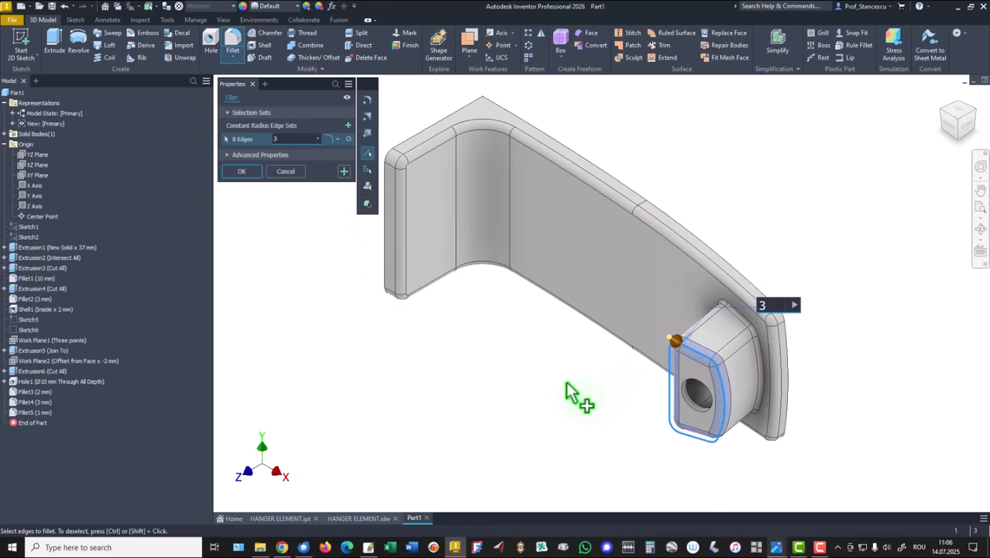
{"action": "middle_click_drag", "start_coordinate": [736, 361], "coordinate": [671, 372], "text": "shift"}
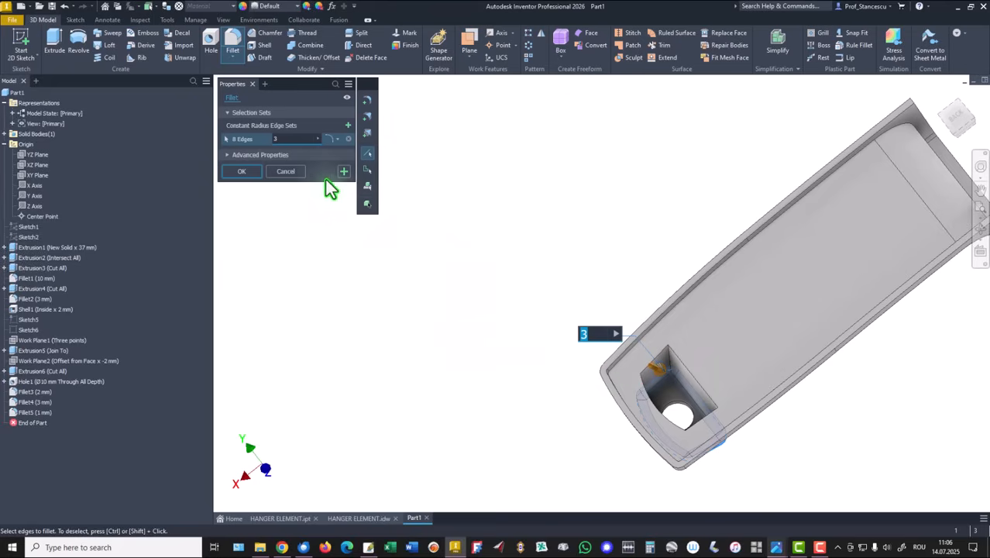
{"action": "left_click", "coordinate": [344, 171]}
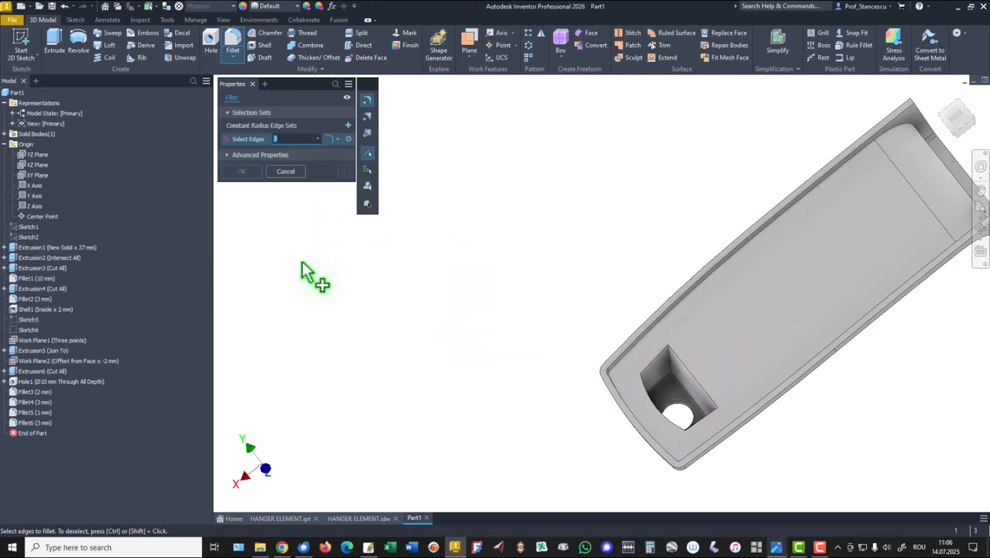
Step: Fillet the four corner edges inside the boss's hollow pocket with a 1 mm radius
{"action": "middle_click_drag", "start_coordinate": [303, 264], "coordinate": [319, 300], "text": "shift"}
{"action": "scroll", "coordinate": [668, 369], "scroll_direction": "down", "scroll_amount": 1}
{"action": "middle_click_drag", "start_coordinate": [667, 370], "coordinate": [624, 390], "text": "shift"}
{"action": "left_click", "coordinate": [704, 358]}
{"action": "left_click", "coordinate": [656, 403]}
{"action": "left_click", "coordinate": [612, 368]}
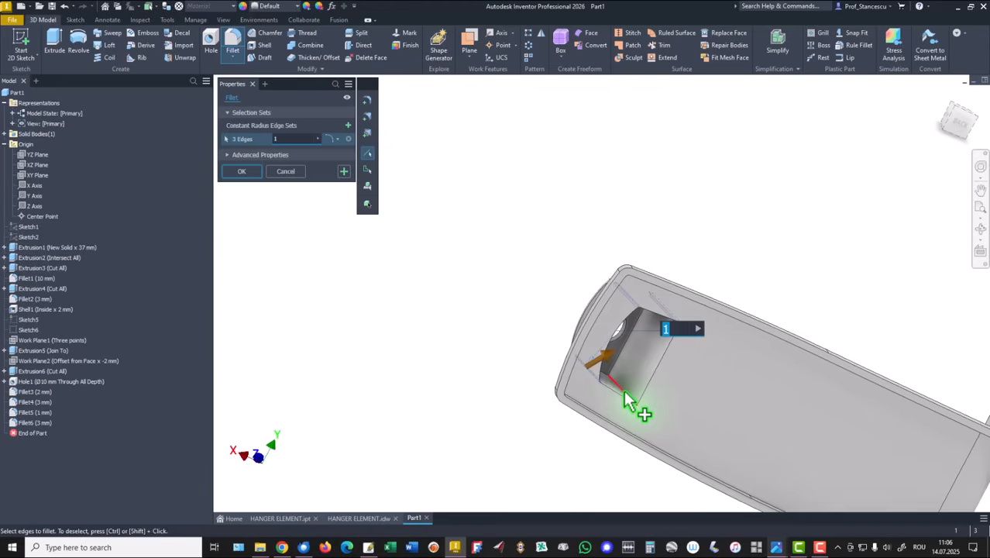
{"action": "left_click", "coordinate": [624, 389]}
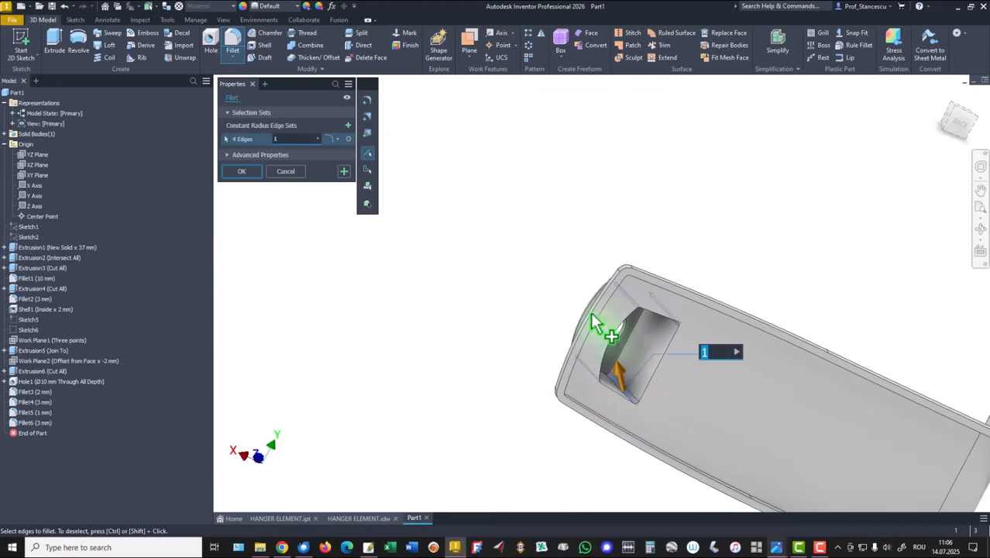
{"action": "left_click", "coordinate": [343, 172]}
Step: Fillet the outline of the pocket opening on the hanger's back with 3 mm and return to the home view
{"action": "middle_click_drag", "start_coordinate": [376, 306], "coordinate": [610, 358], "text": "shift"}
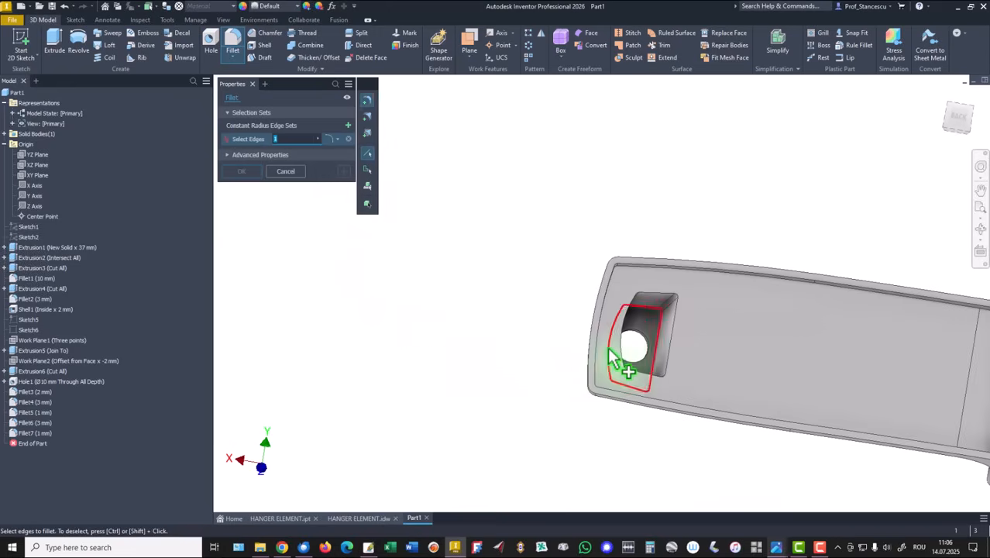
{"action": "left_click", "coordinate": [685, 353]}
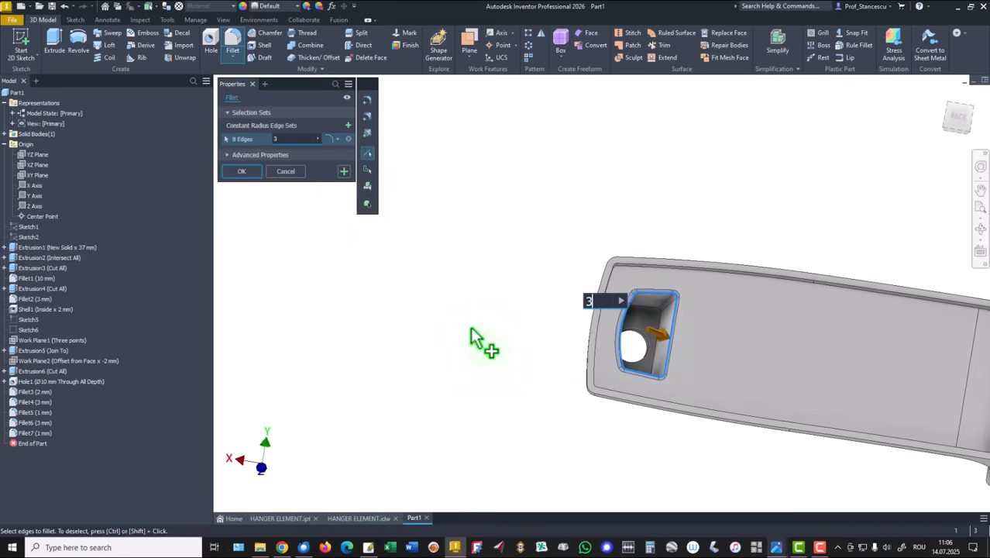
{"action": "middle_click_drag", "start_coordinate": [477, 338], "coordinate": [449, 358], "text": "shift"}
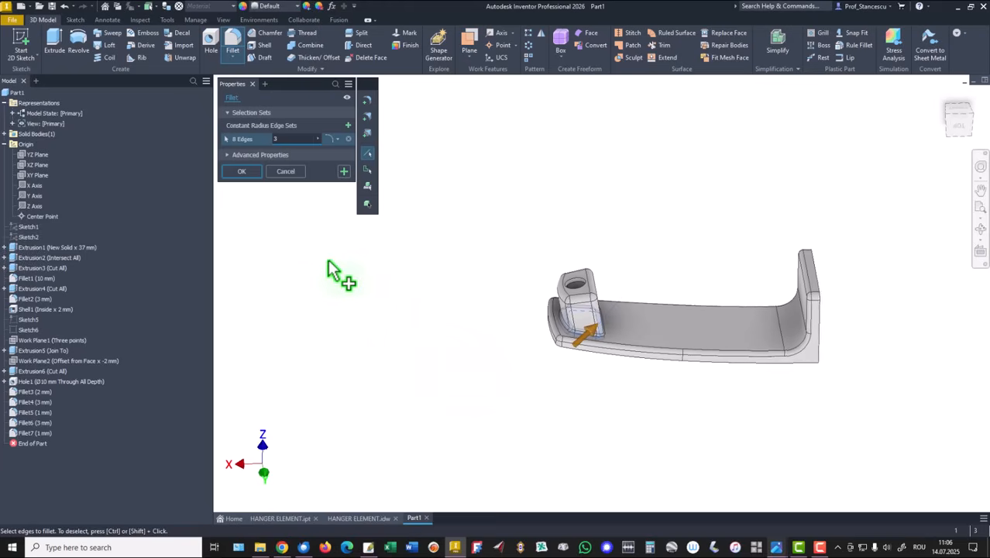
{"action": "left_click", "coordinate": [250, 172]}
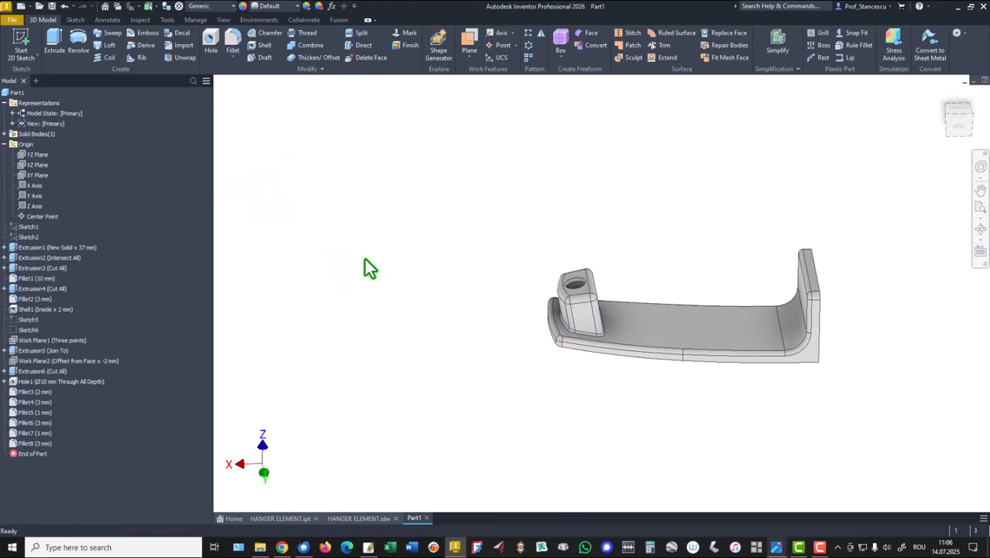
{"action": "key", "text": "F6"}
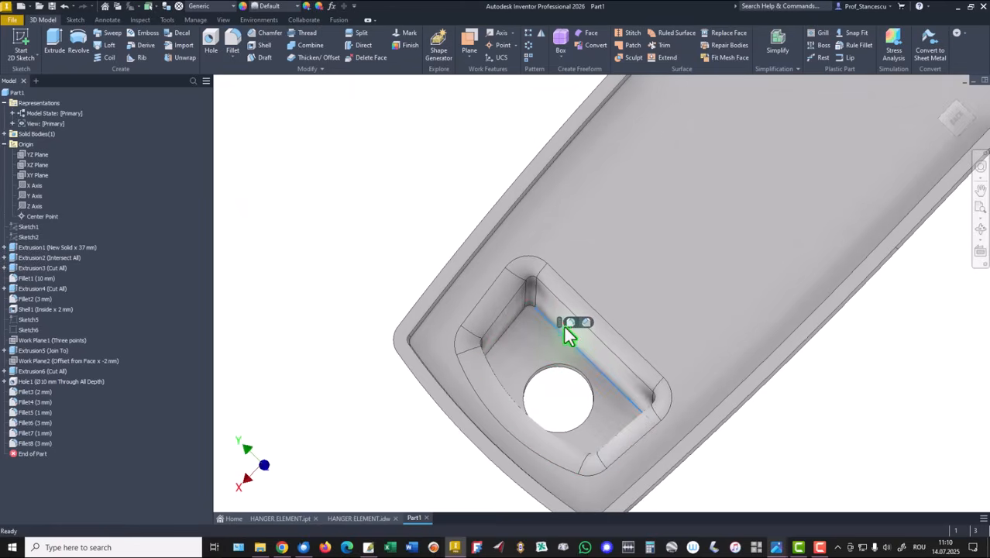
Step: Fillet the edge loop around the pocket's floor with a 1 mm radius and return to the home view
{"action": "key", "text": "f"}
{"action": "left_click", "coordinate": [567, 334]}
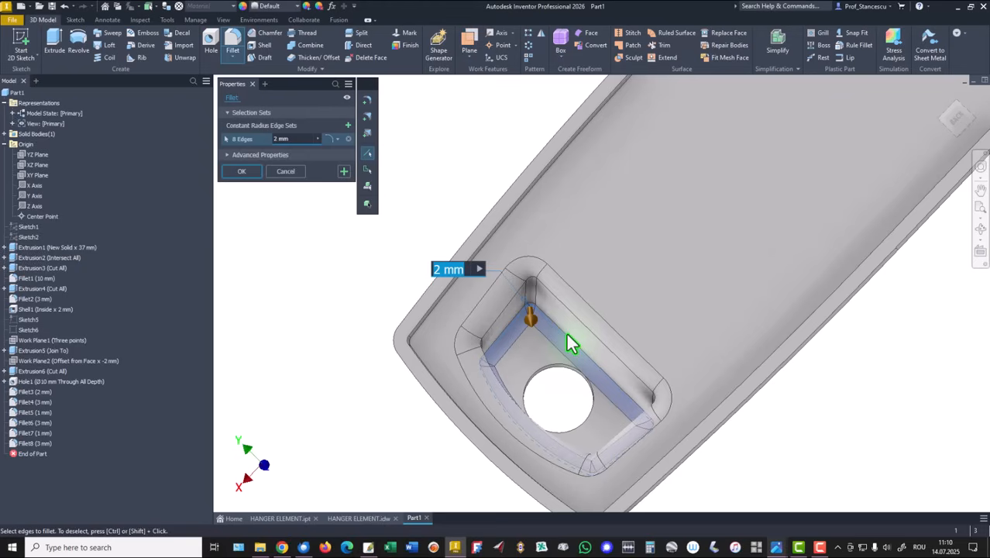
{"action": "type", "text": "1"}
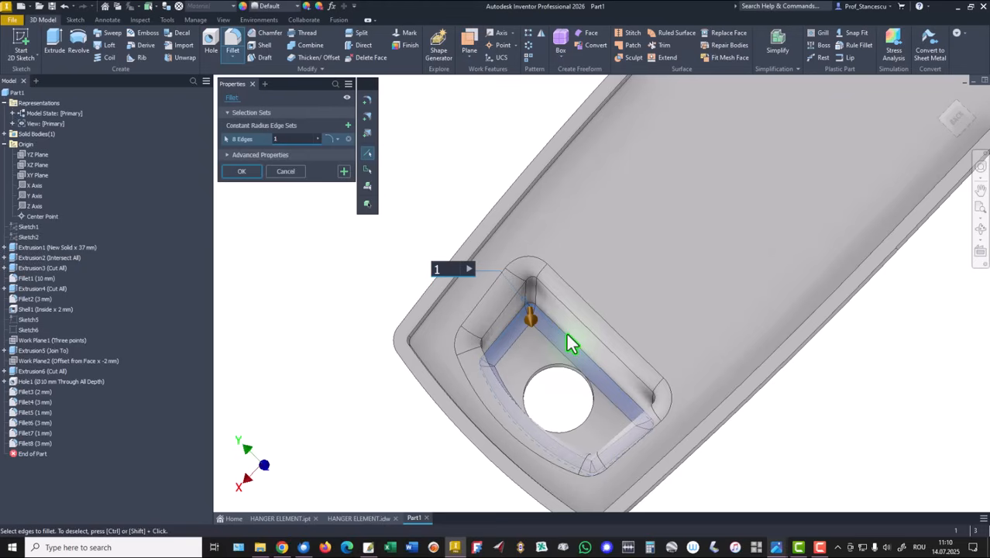
{"action": "left_click", "coordinate": [245, 171]}
{"action": "key", "text": "F6"}
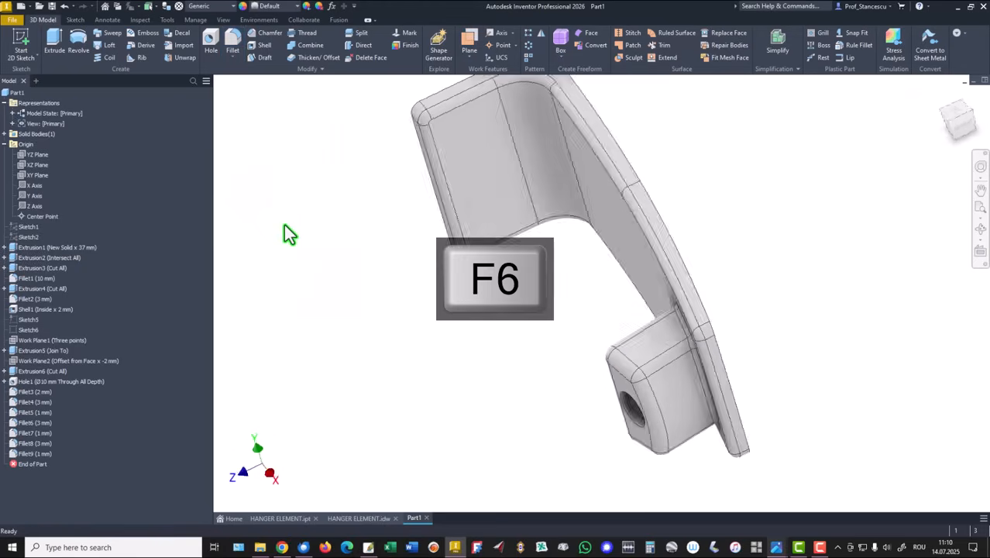
Step: Collapse the Origin and Representations folders and copy the part's volume from its physical iProperties
{"action": "left_click", "coordinate": [4, 144]}
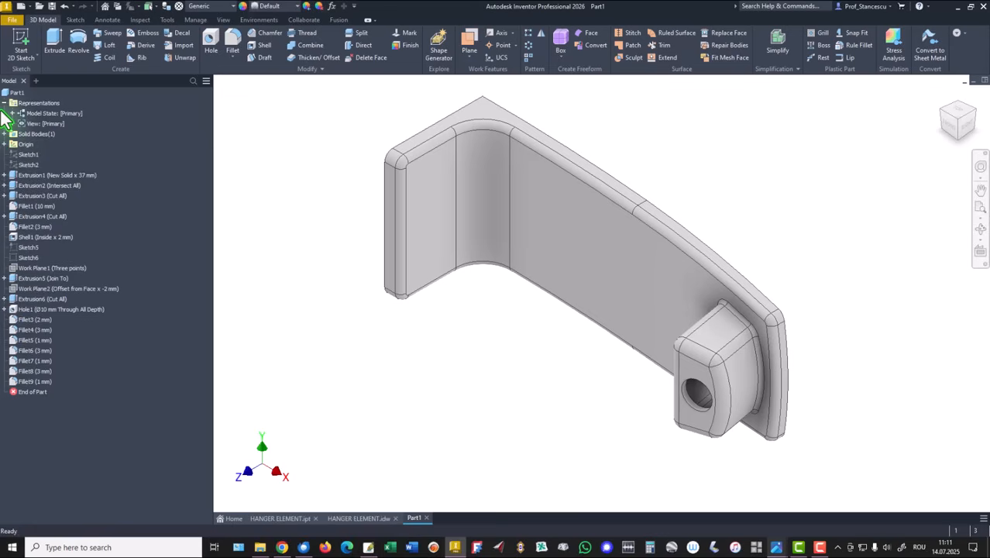
{"action": "left_click", "coordinate": [4, 102]}
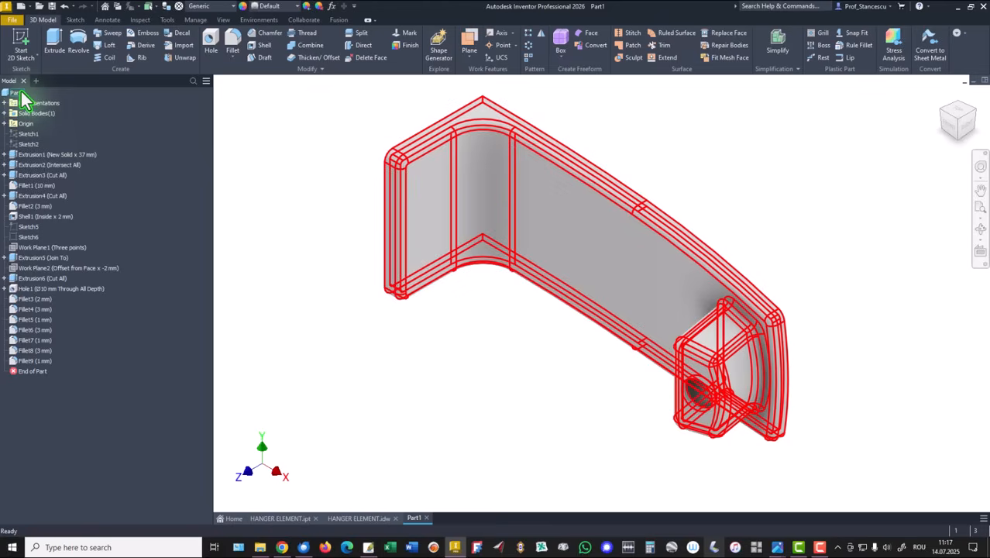
{"action": "right_click", "coordinate": [18, 93]}
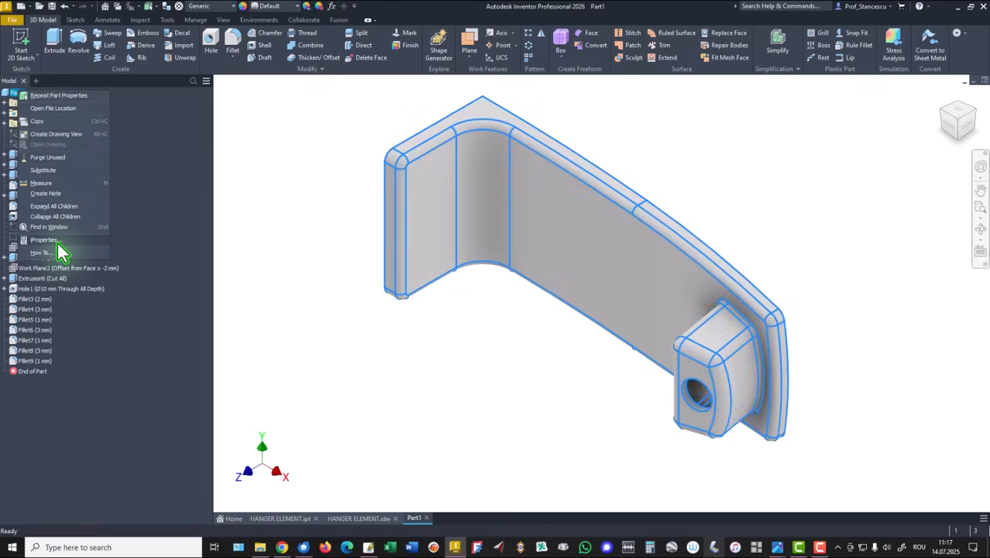
{"action": "left_click", "coordinate": [57, 241]}
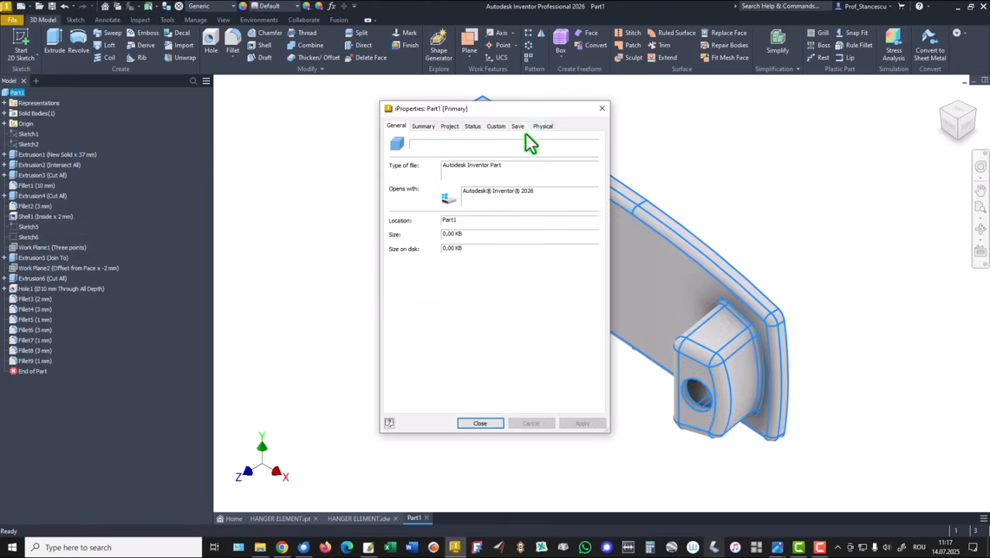
{"action": "left_click", "coordinate": [543, 125]}
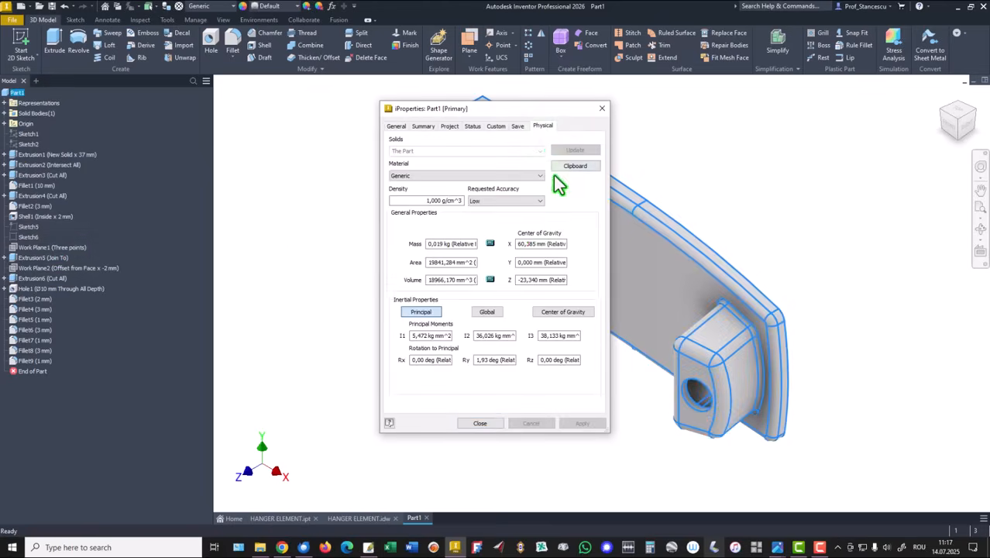
{"action": "left_click_drag", "start_coordinate": [467, 280], "coordinate": [387, 279]}
{"action": "key", "text": "ctrl+c"}
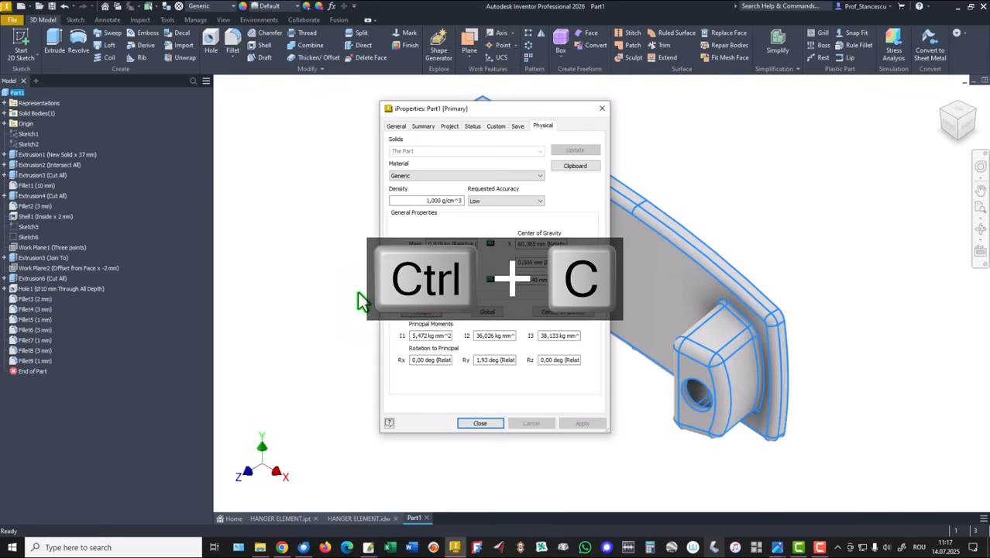
{"action": "left_click", "coordinate": [485, 426]}
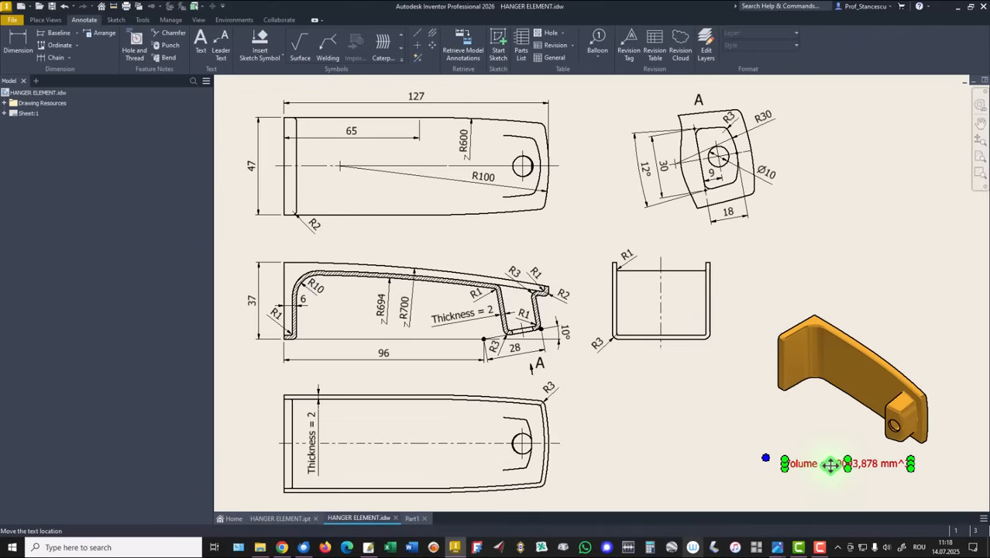
Step: Replace the value in the HANGER ELEMENT drawing's volume note with the copied volume, 18966,170 mm^3
{"action": "double_click", "coordinate": [831, 464]}
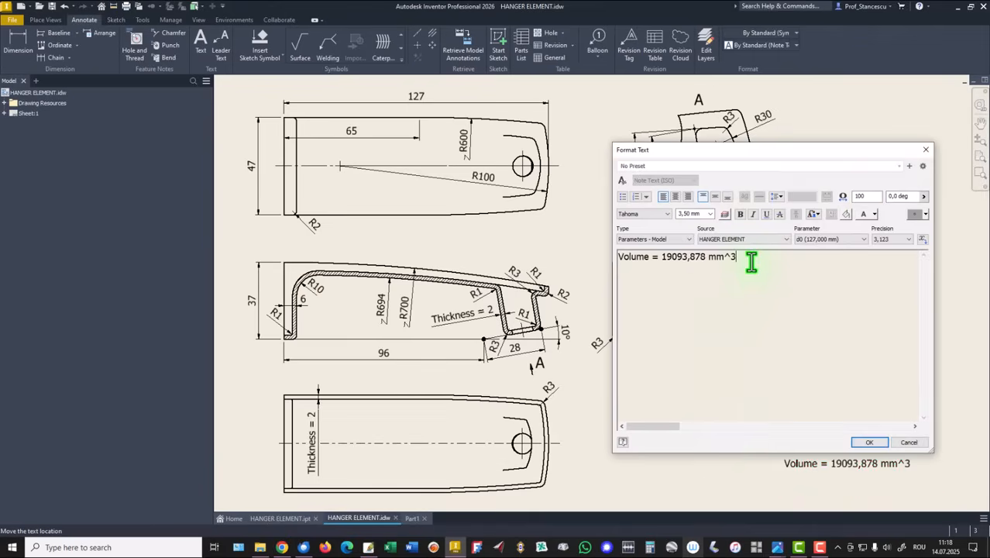
{"action": "key", "text": "Return"}
{"action": "key", "text": "ctrl+v"}
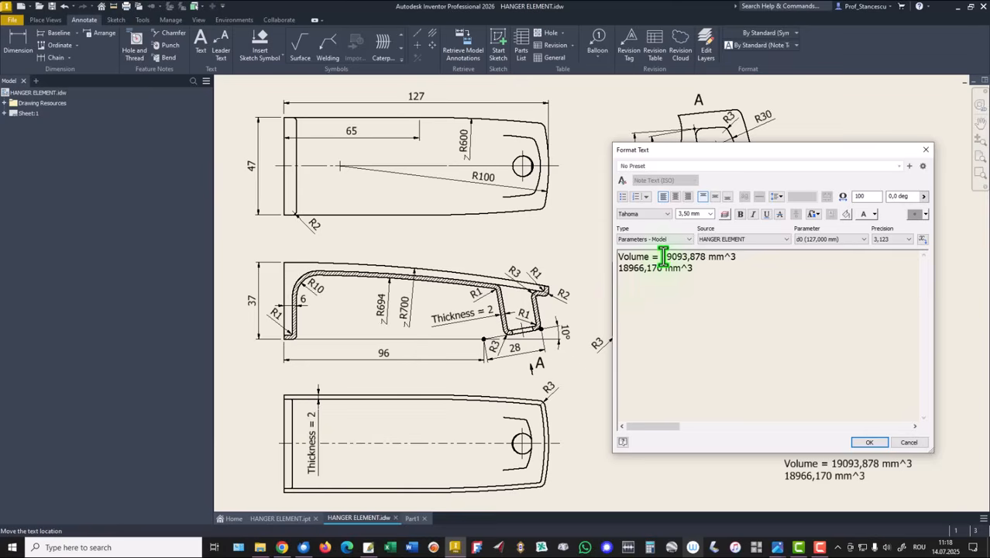
{"action": "key", "text": "shift+End"}
{"action": "key", "text": "Delete"}
{"action": "key", "text": "Delete"}
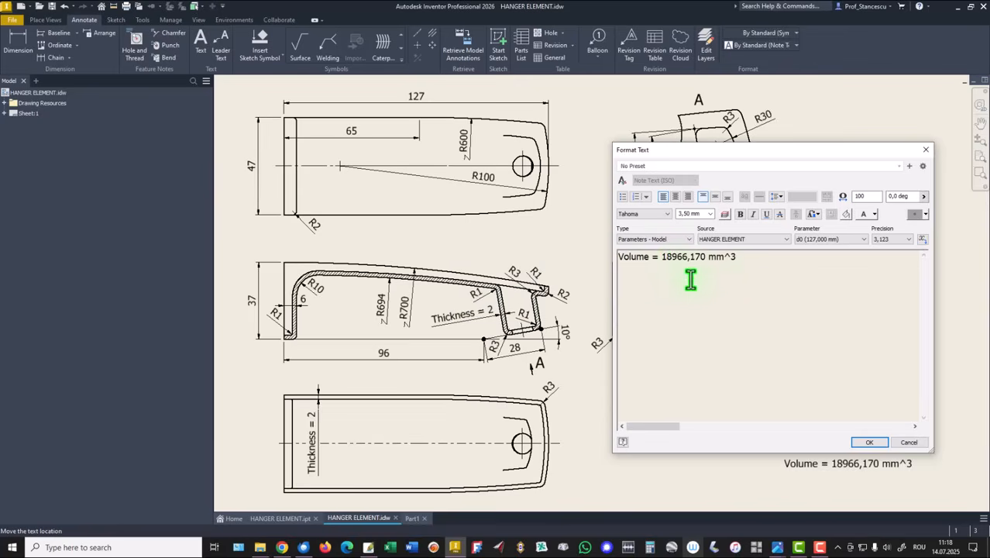
{"action": "left_click", "coordinate": [868, 442]}
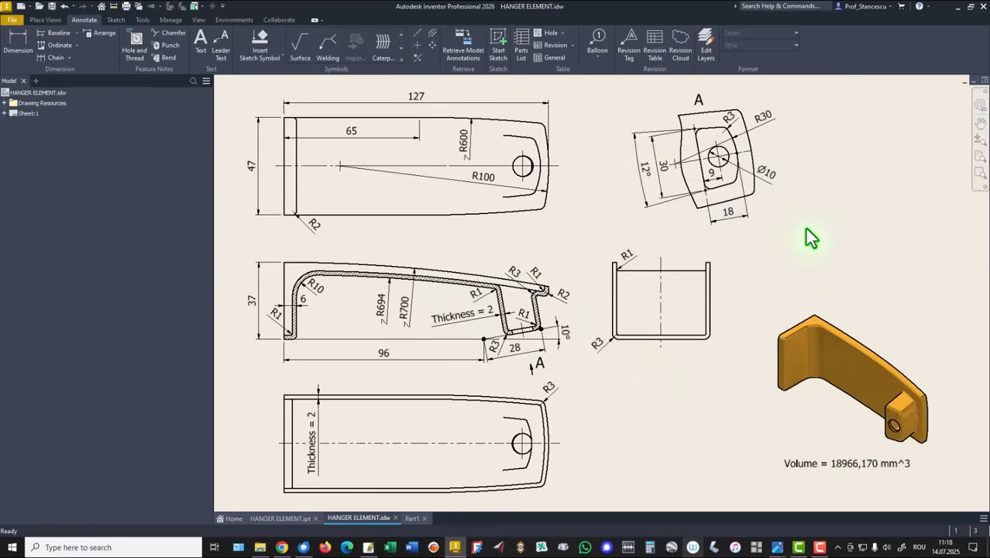
Step: Return to Part1 and assign it the Aluminum 6061 material
{"action": "left_click", "coordinate": [413, 519]}
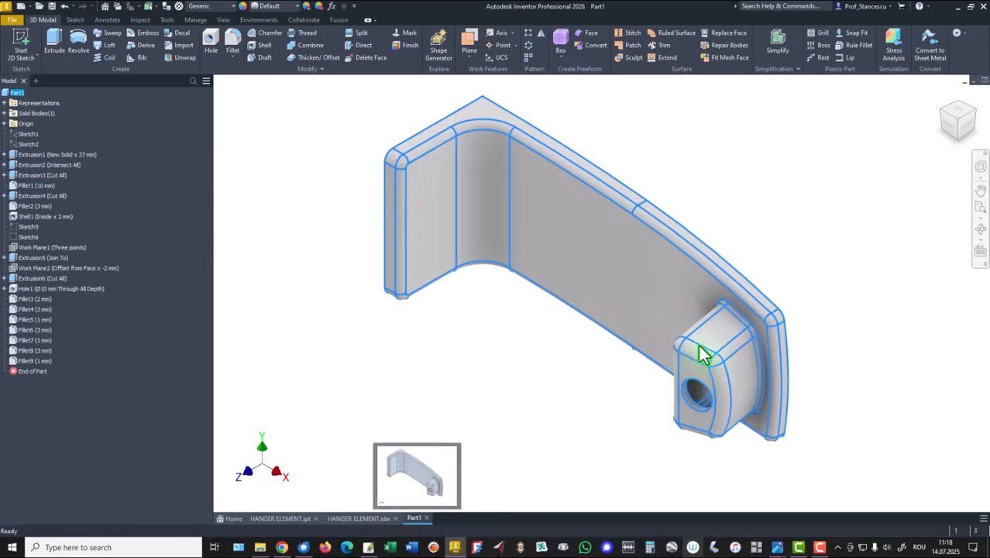
{"action": "left_click", "coordinate": [208, 6]}
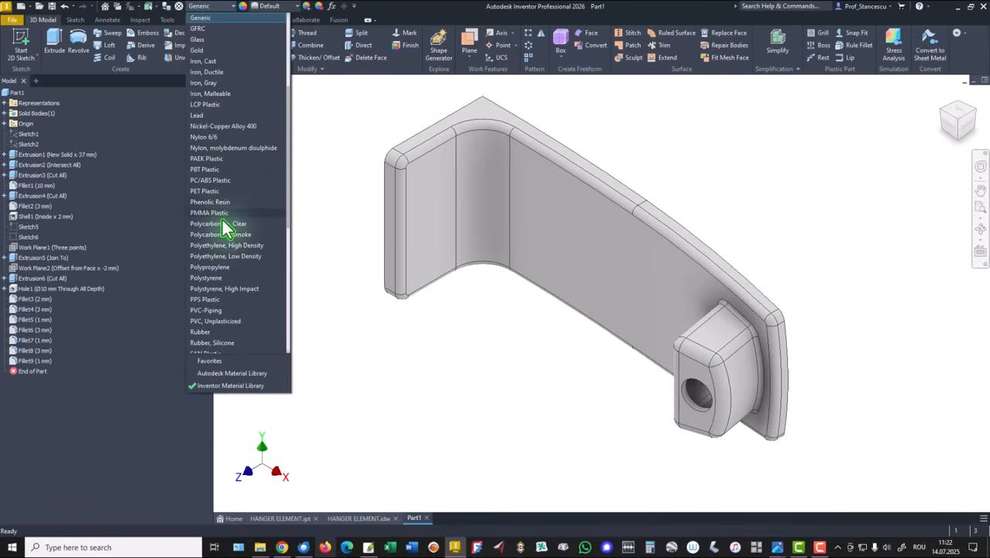
{"action": "scroll", "coordinate": [225, 228], "scroll_direction": "up", "scroll_amount": 5}
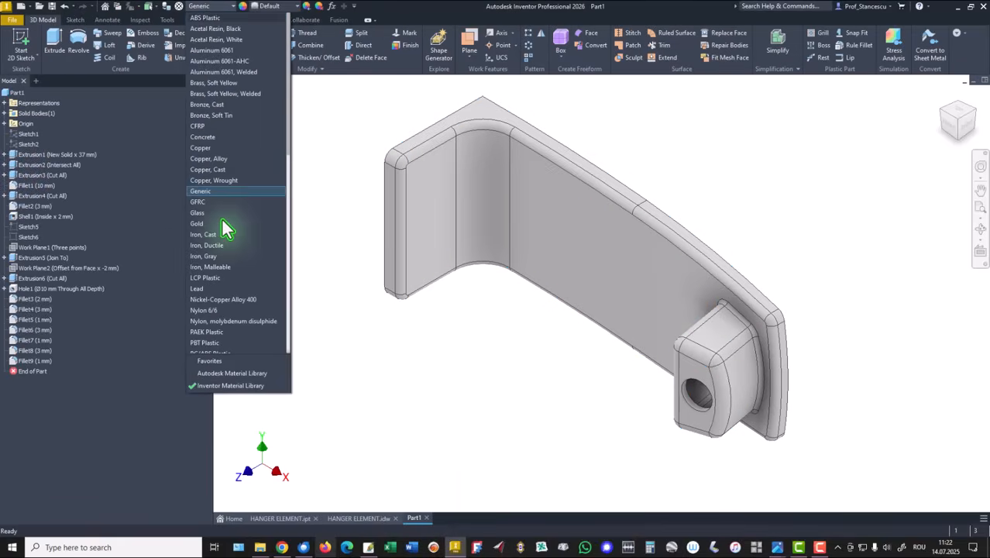
{"action": "left_click", "coordinate": [230, 50]}
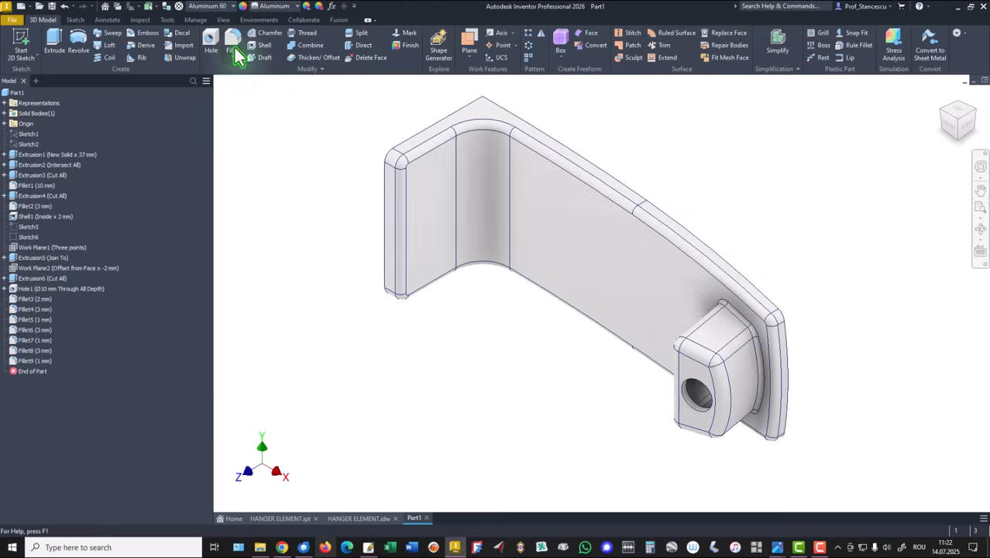
Step: Set the part's appearance to Metal 1800F Hot from the Inventor Material Library
{"action": "left_click", "coordinate": [288, 7]}
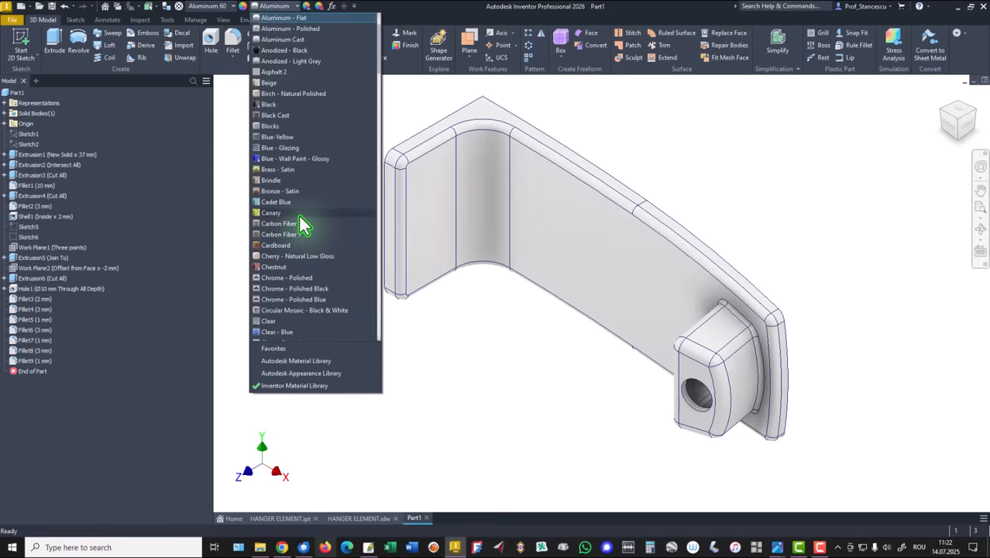
{"action": "scroll", "coordinate": [300, 219], "scroll_direction": "down", "scroll_amount": 10}
{"action": "scroll", "coordinate": [302, 225], "scroll_direction": "down", "scroll_amount": 4}
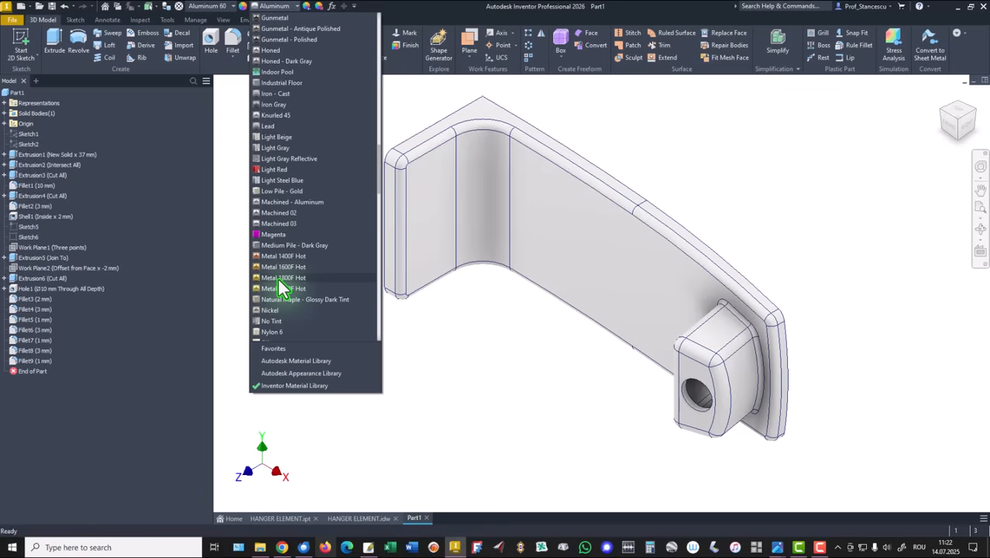
{"action": "left_click", "coordinate": [281, 278]}
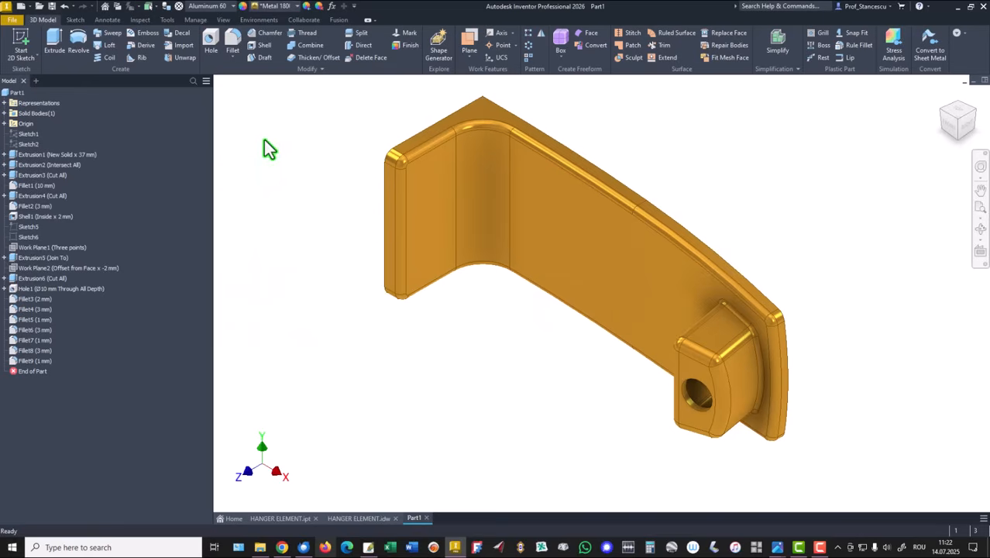
Step: Switch the visual style to shaded without visible edges and the lighting style to Default Lights
{"action": "left_click", "coordinate": [225, 20]}
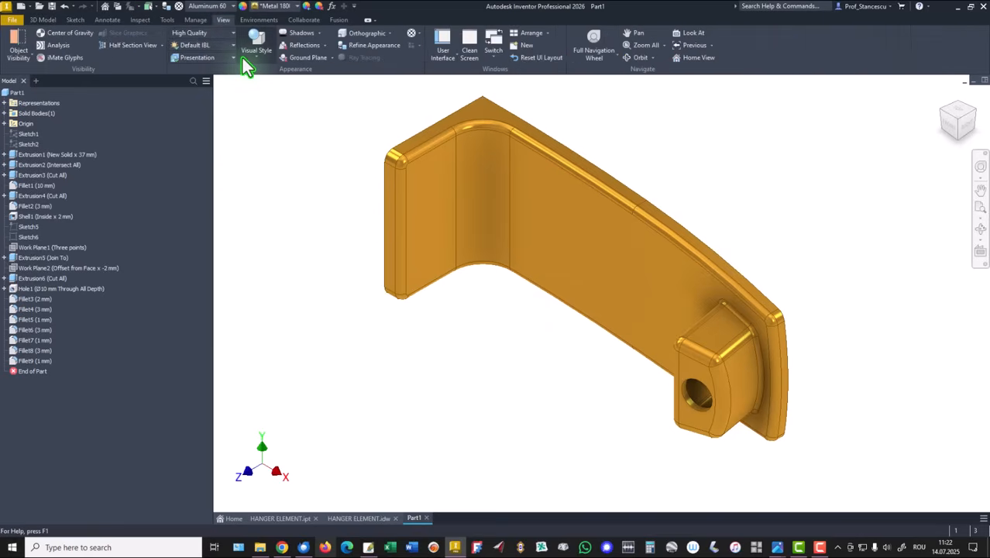
{"action": "left_click", "coordinate": [245, 55]}
{"action": "left_click", "coordinate": [270, 95]}
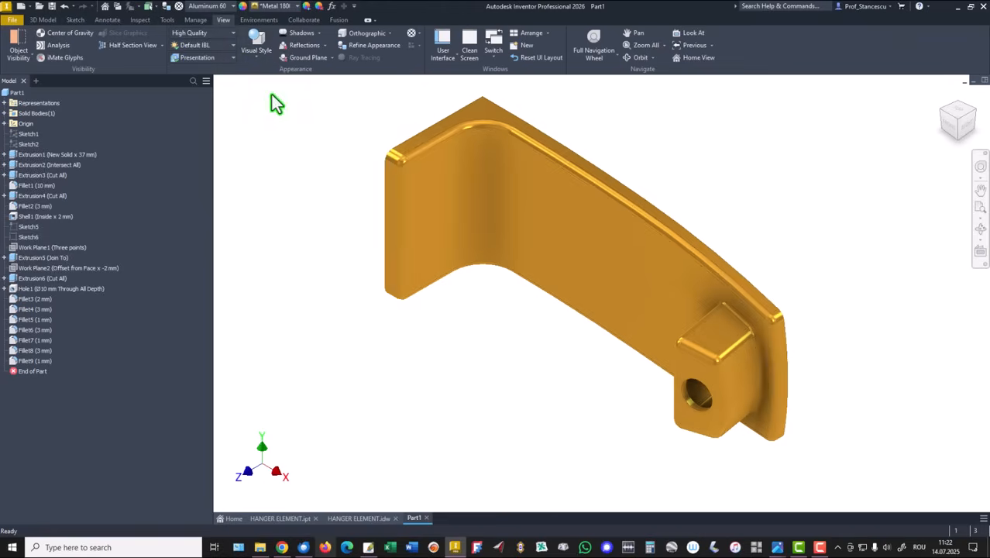
{"action": "left_click", "coordinate": [192, 45]}
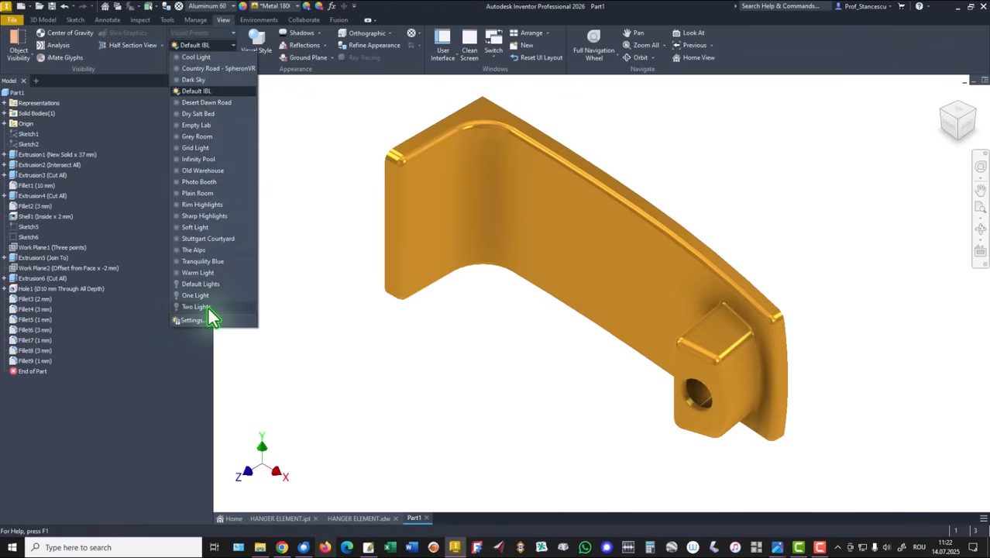
{"action": "left_click", "coordinate": [200, 284]}
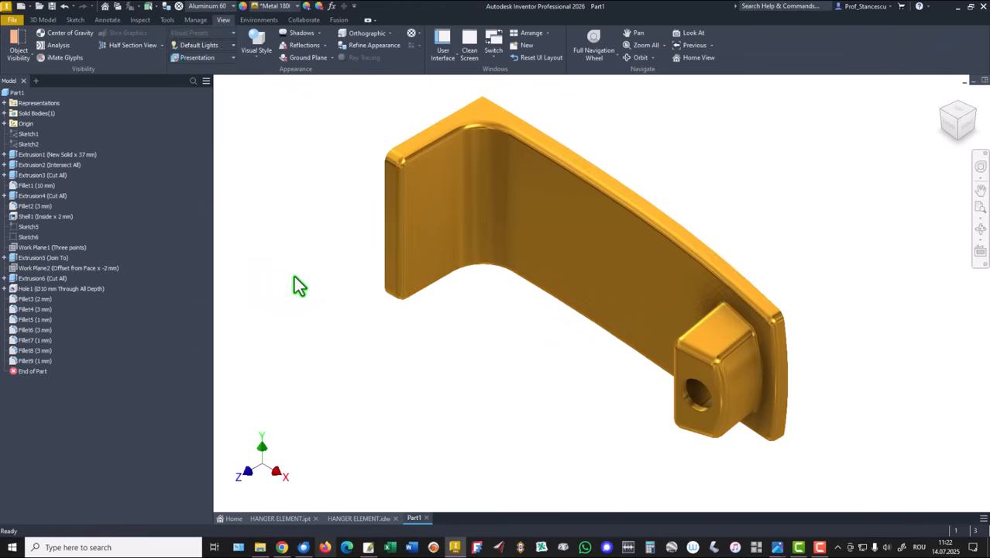
Step: Compare the finished Part1 with the original HANGER ELEMENT.ipt model by alternating between the two files
{"action": "left_click", "coordinate": [289, 526]}
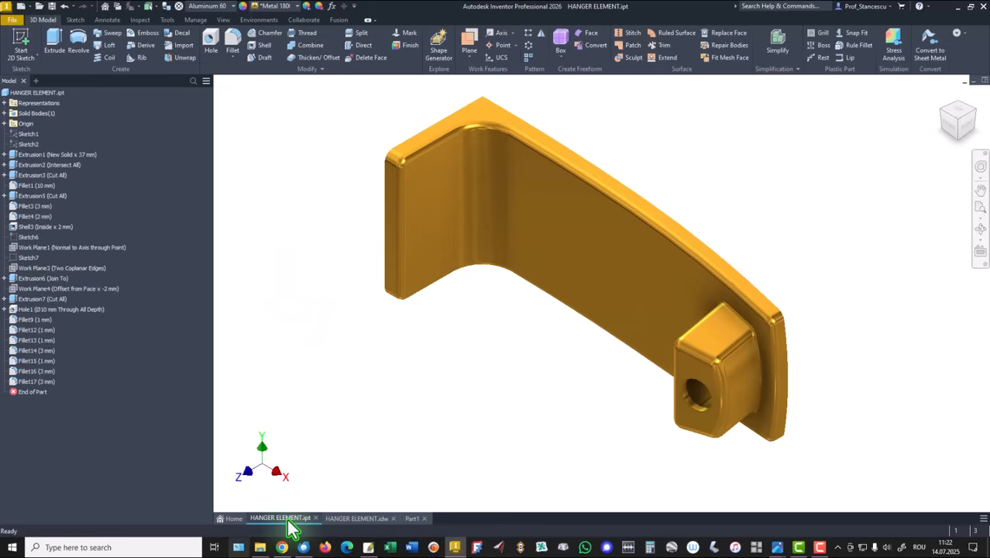
{"action": "left_click", "coordinate": [411, 520]}
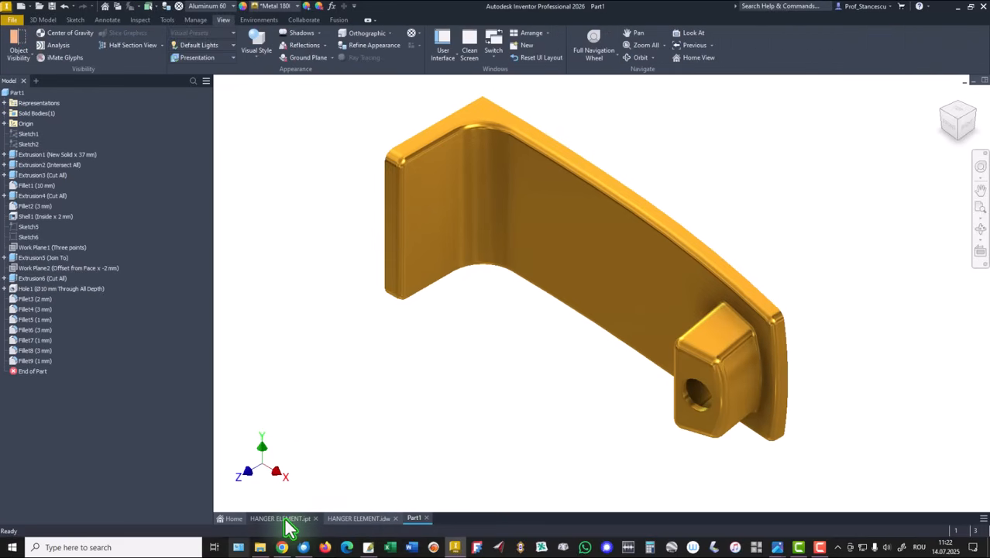
{"action": "left_click", "coordinate": [289, 519]}
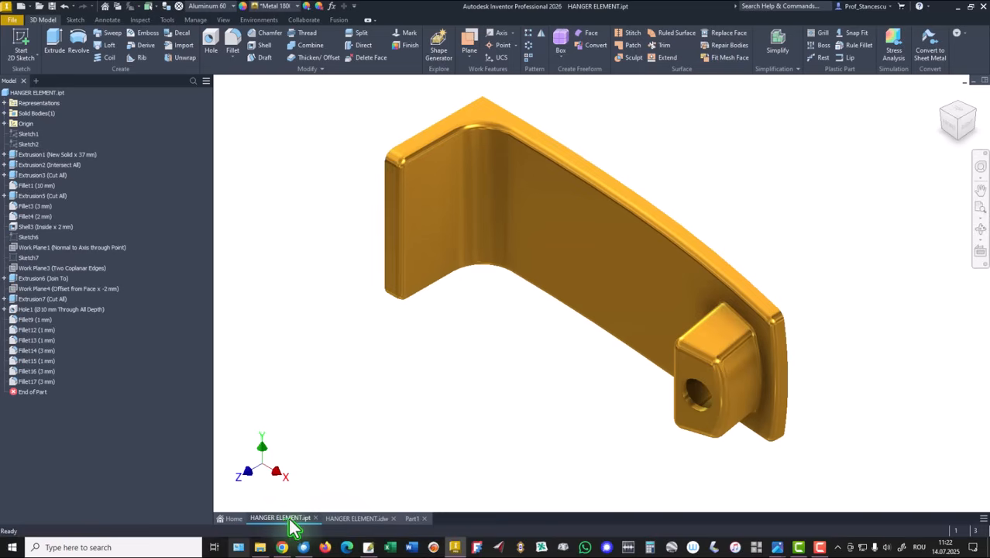
{"action": "left_click", "coordinate": [412, 519]}
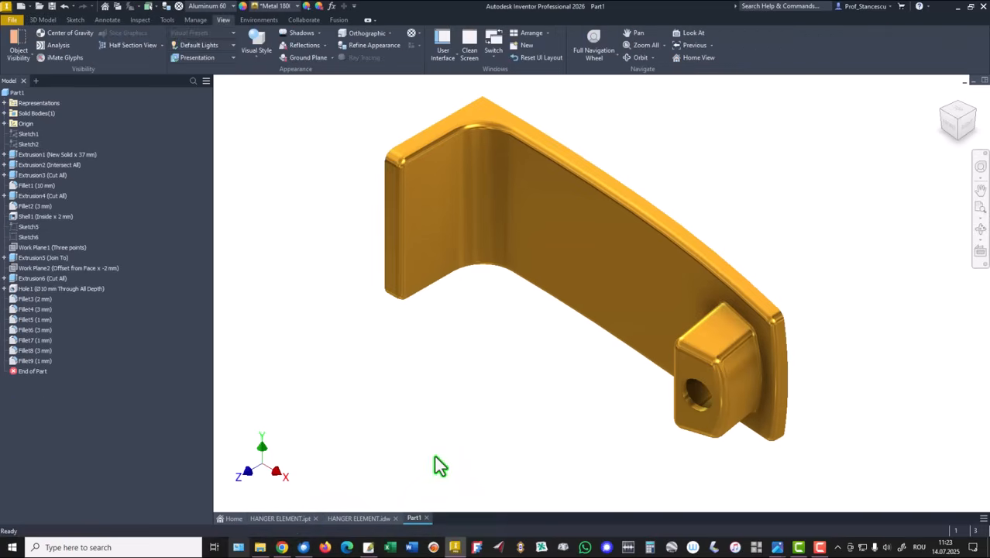